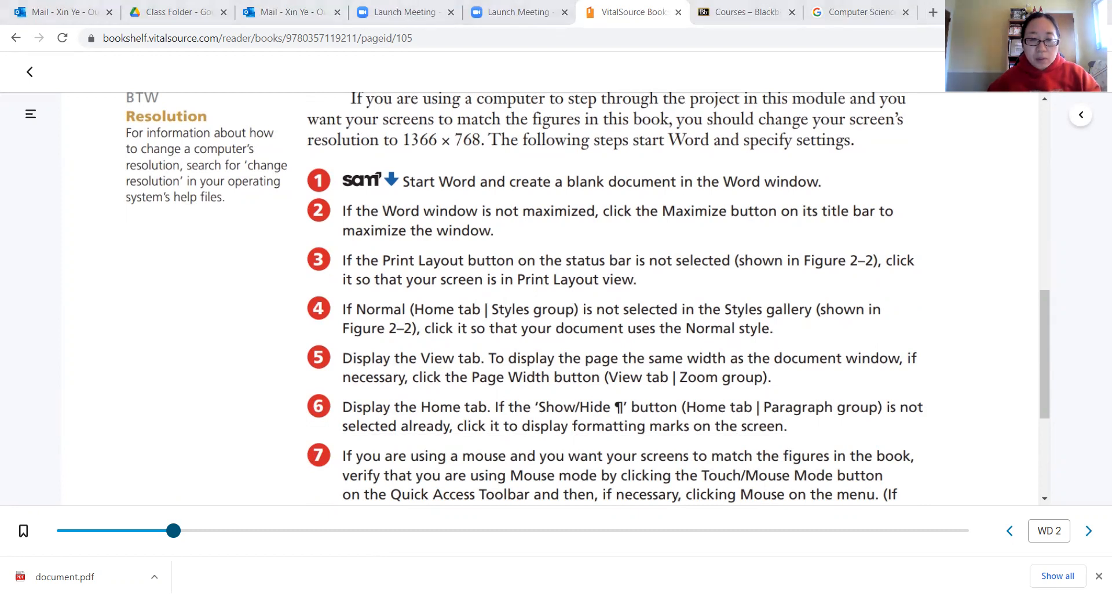
Step: Switch to Word and create a new blank document, Document1
key(alt+Tab)
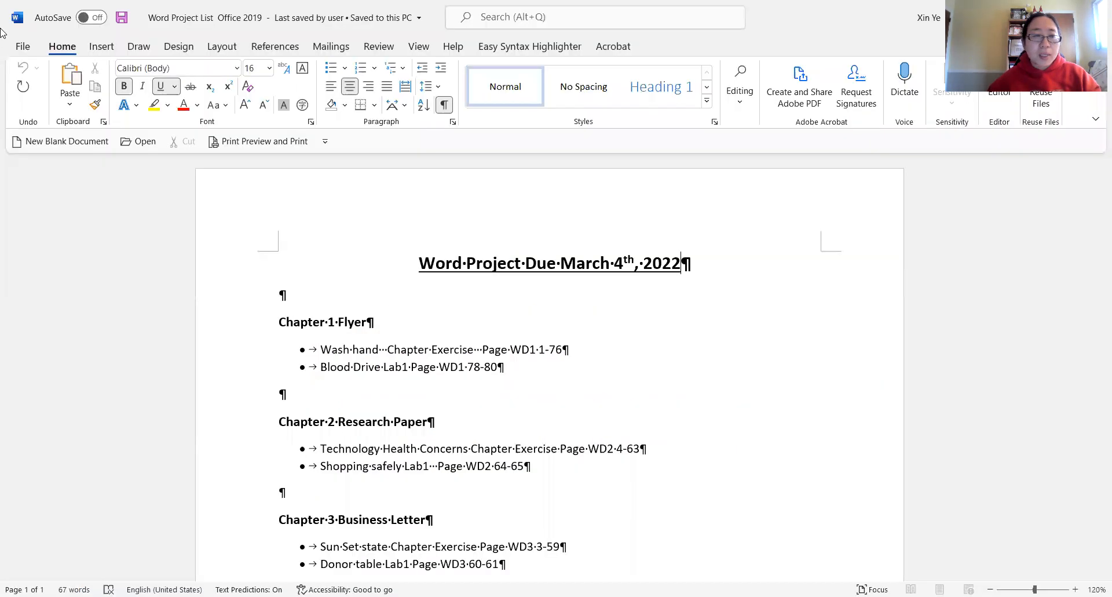
click(20, 44)
click(54, 105)
click(193, 166)
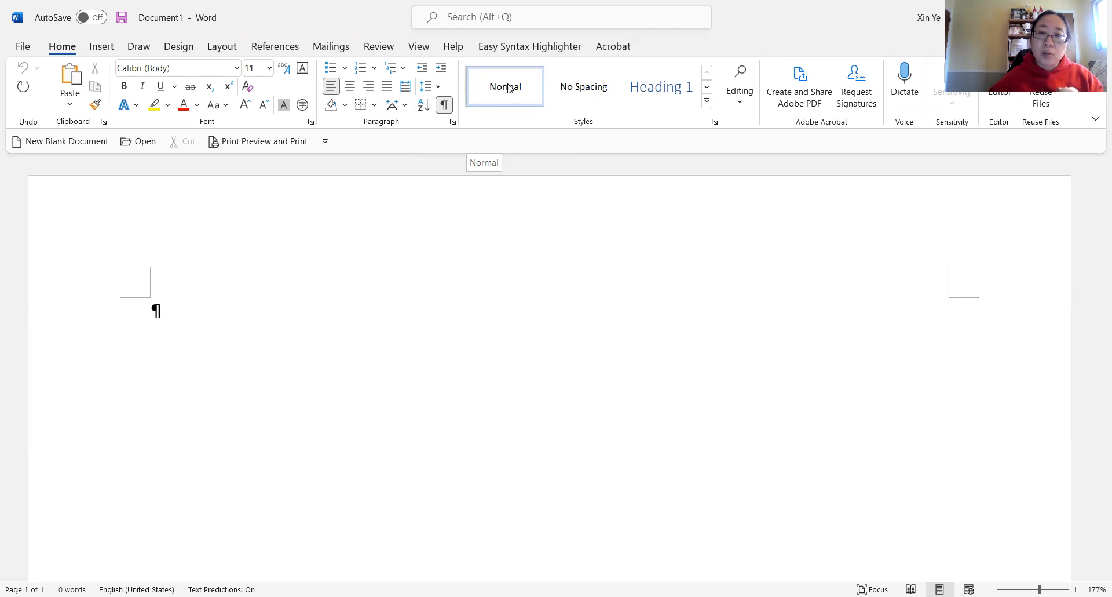
Step: Modify the Normal style to use Times New Roman at 12 pt
right_click(478, 88)
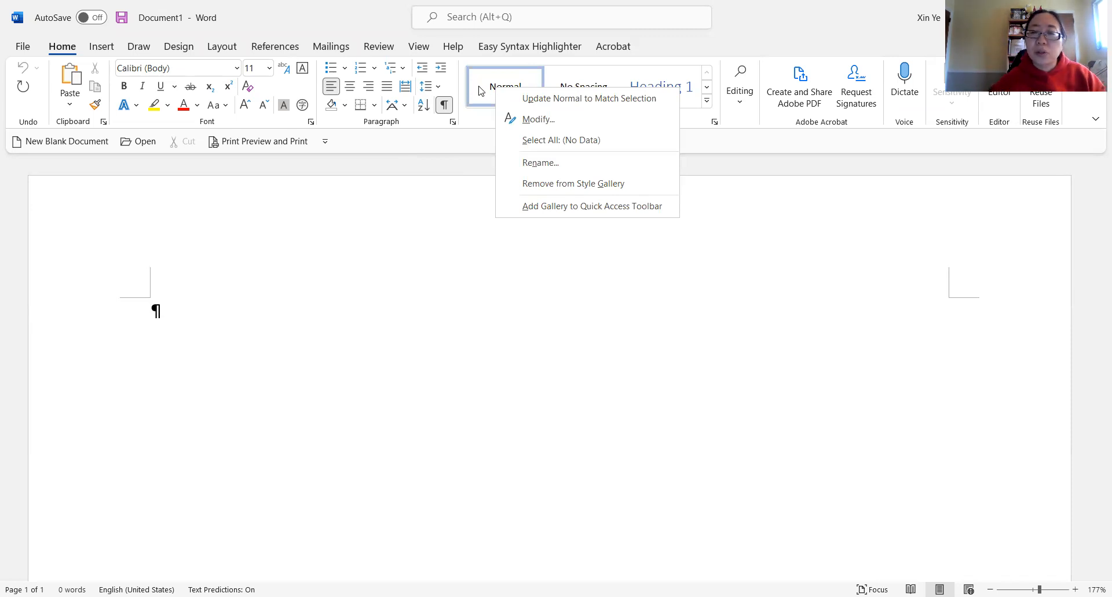
click(527, 121)
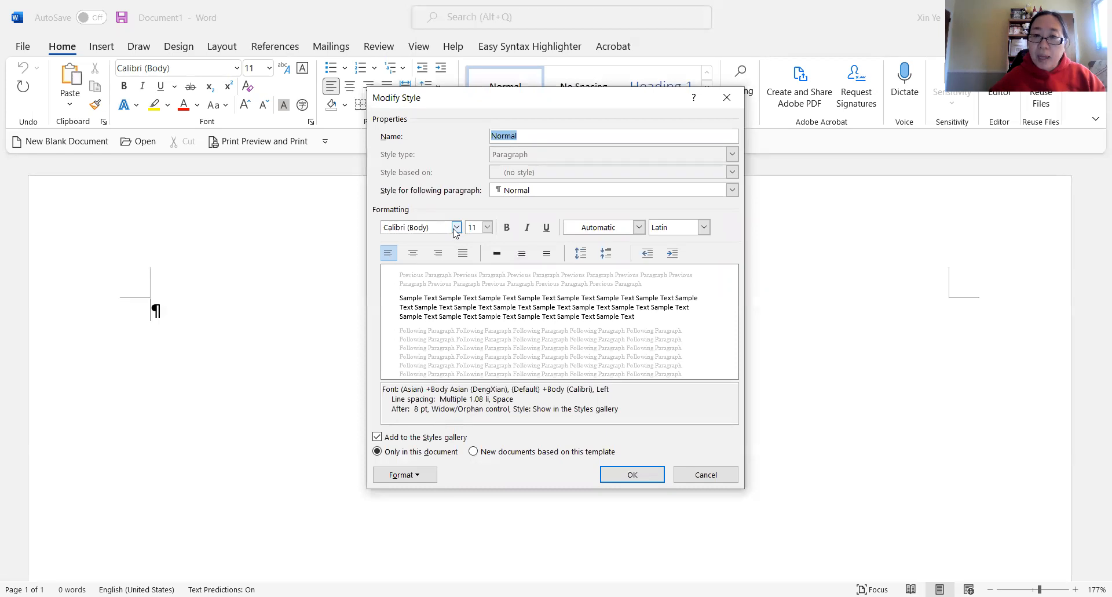
click(456, 227)
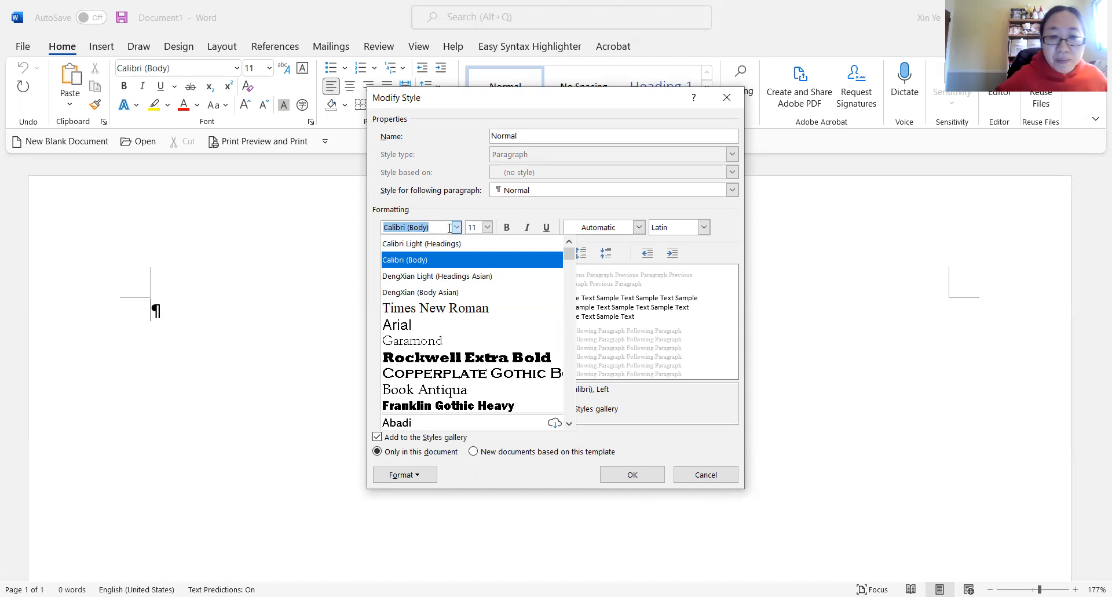
click(443, 308)
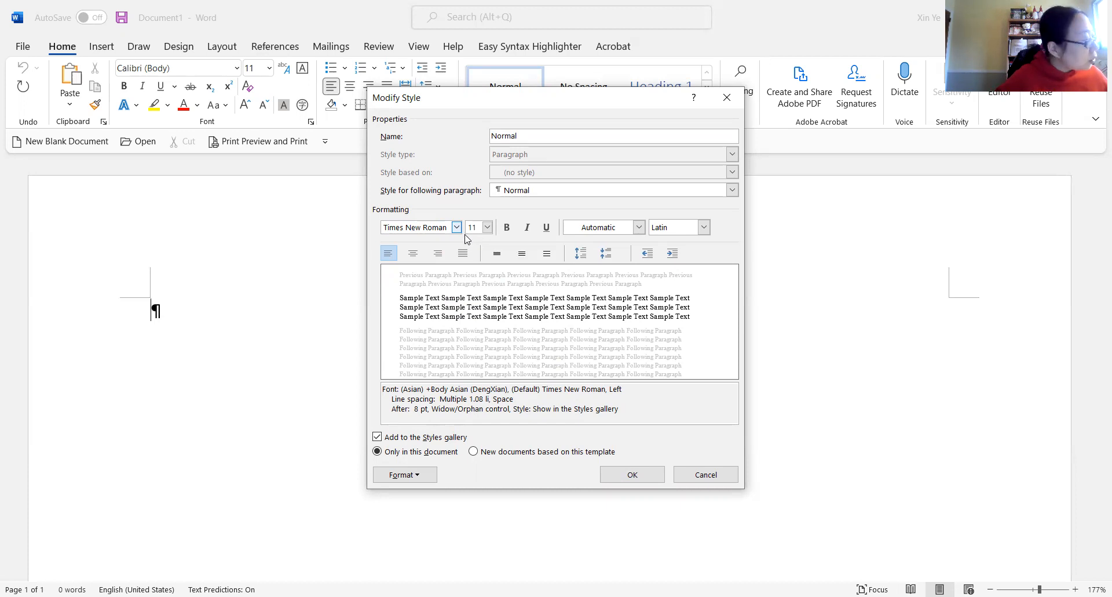
click(487, 227)
click(472, 280)
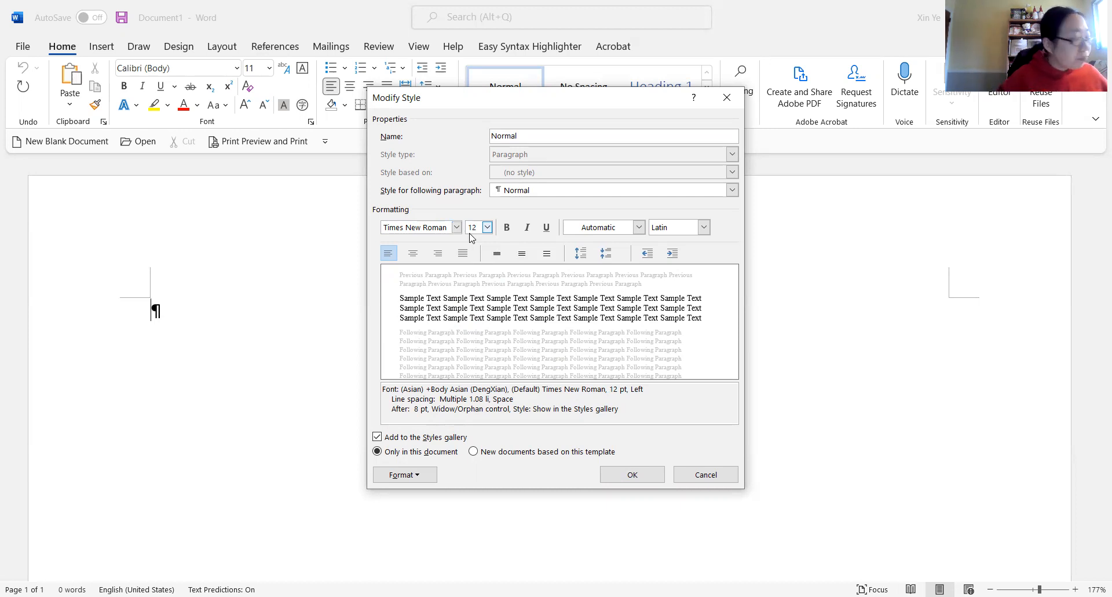
click(609, 479)
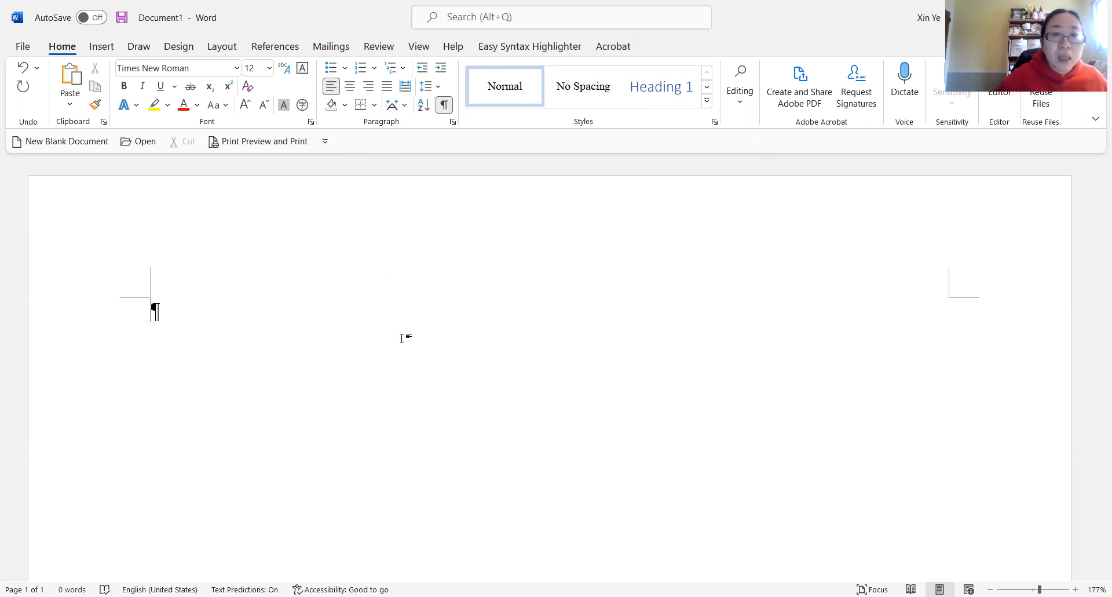
Step: Apply 2.0 line spacing with no space after paragraphs, then update Normal to match
click(441, 88)
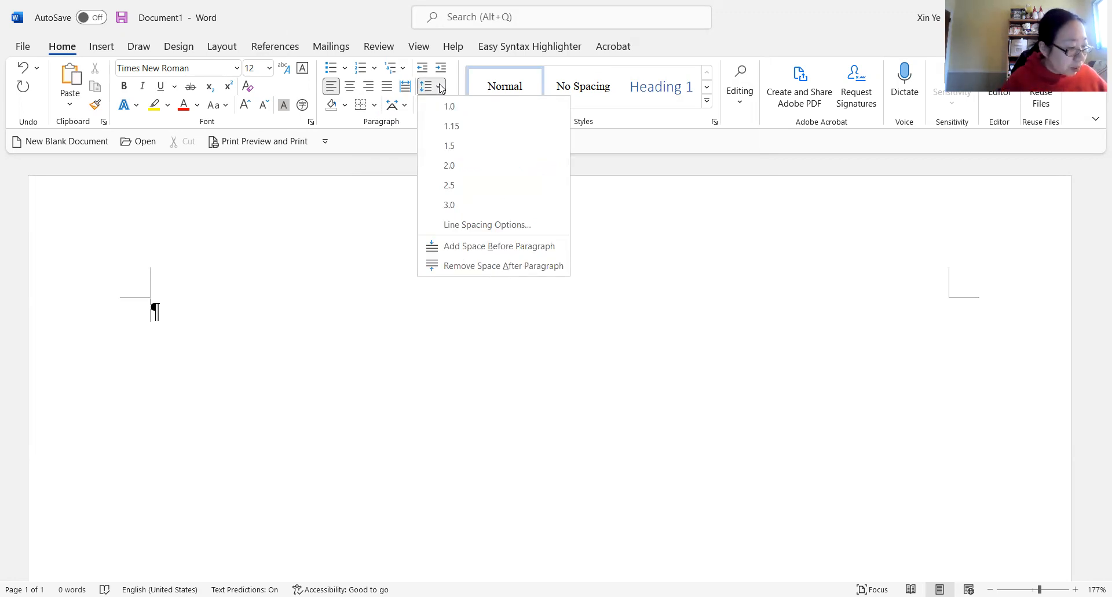
click(462, 171)
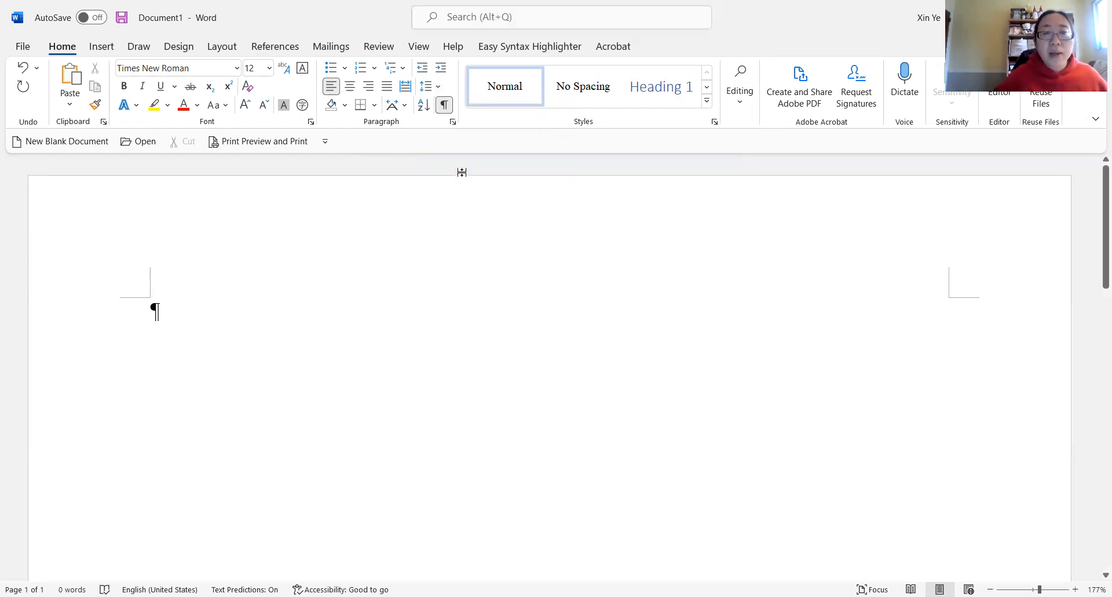
click(435, 87)
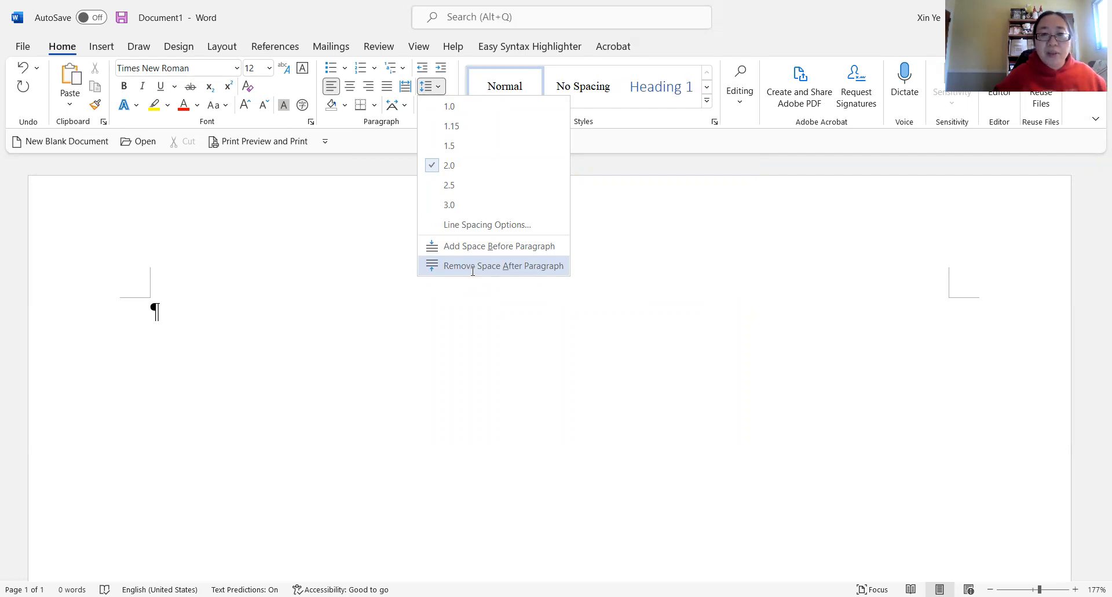
click(472, 268)
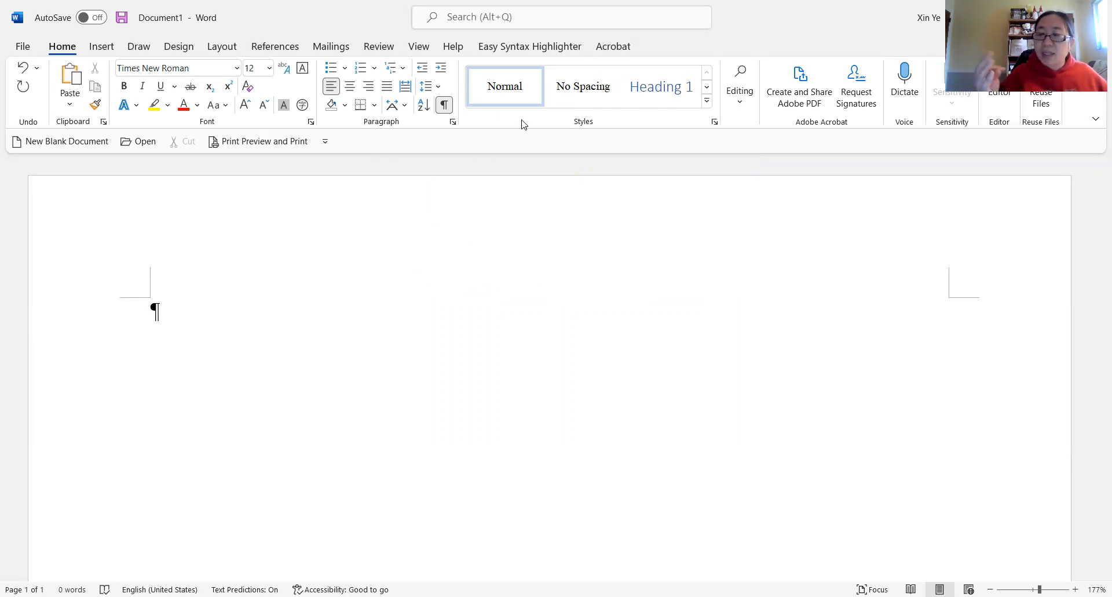
right_click(504, 93)
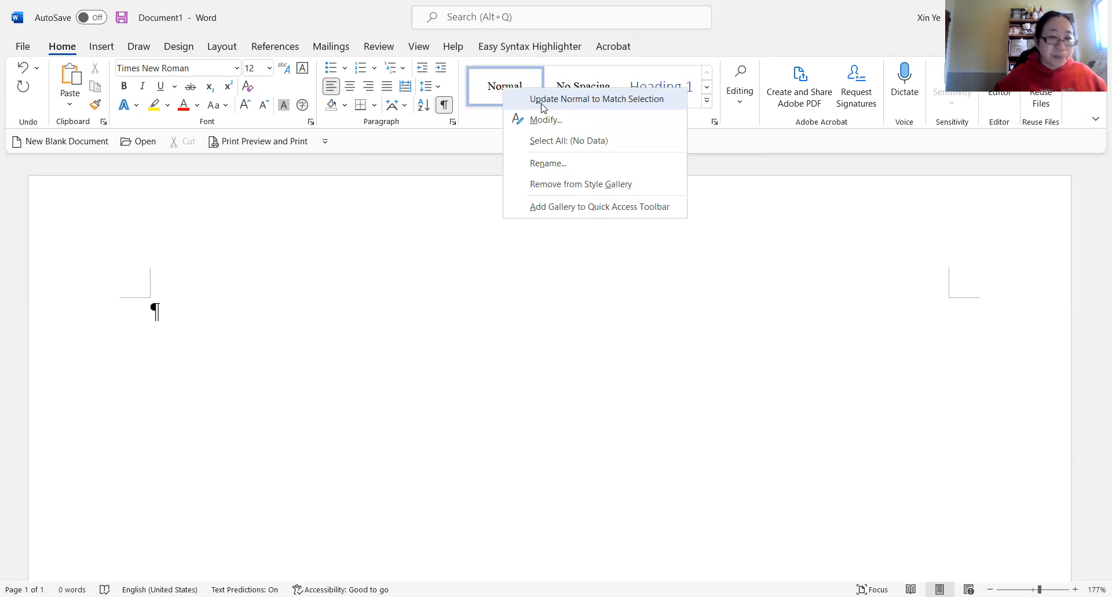
click(544, 108)
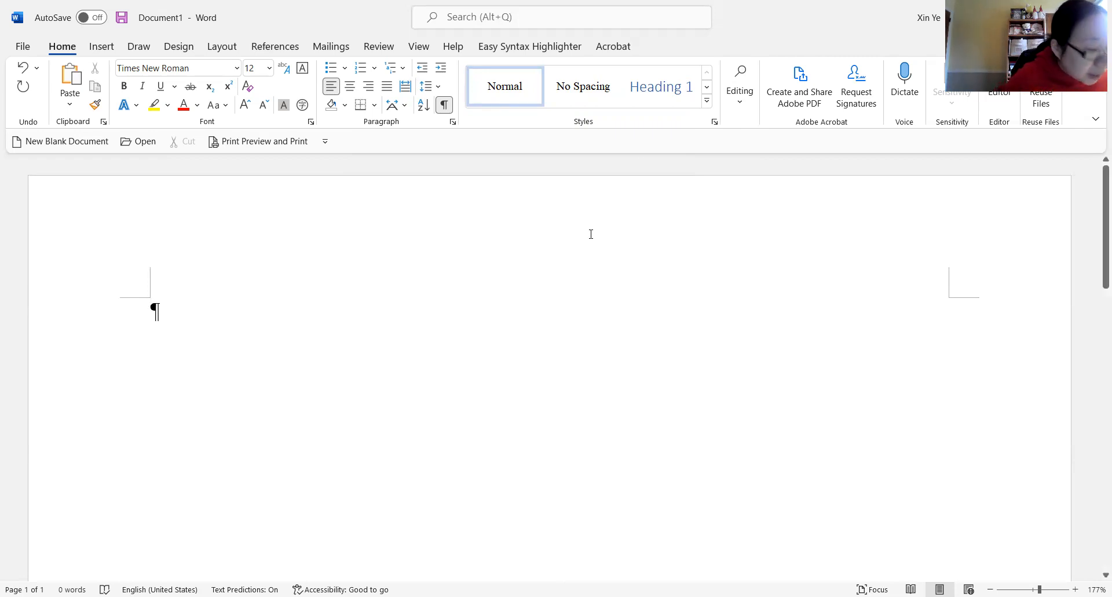
Step: Open the page header, right-align it, and type the author's last name
click(101, 47)
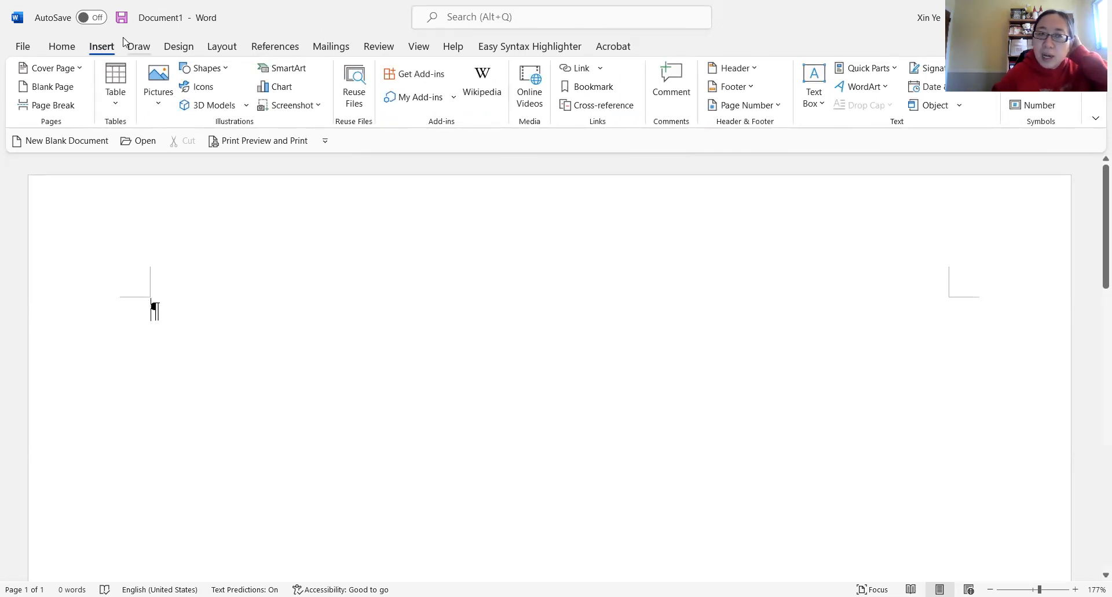
click(743, 72)
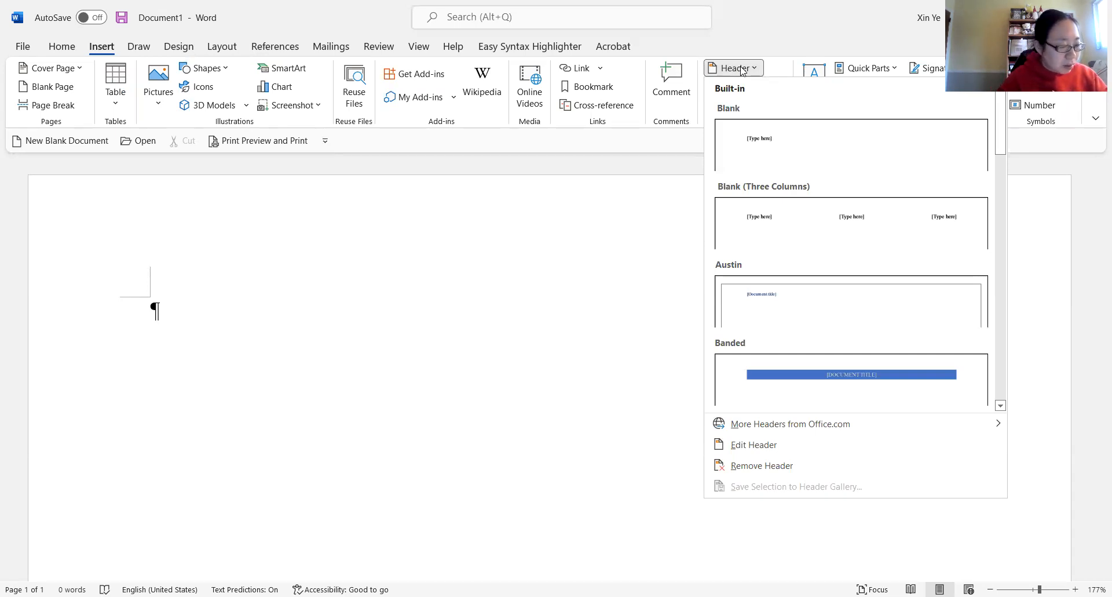
click(786, 454)
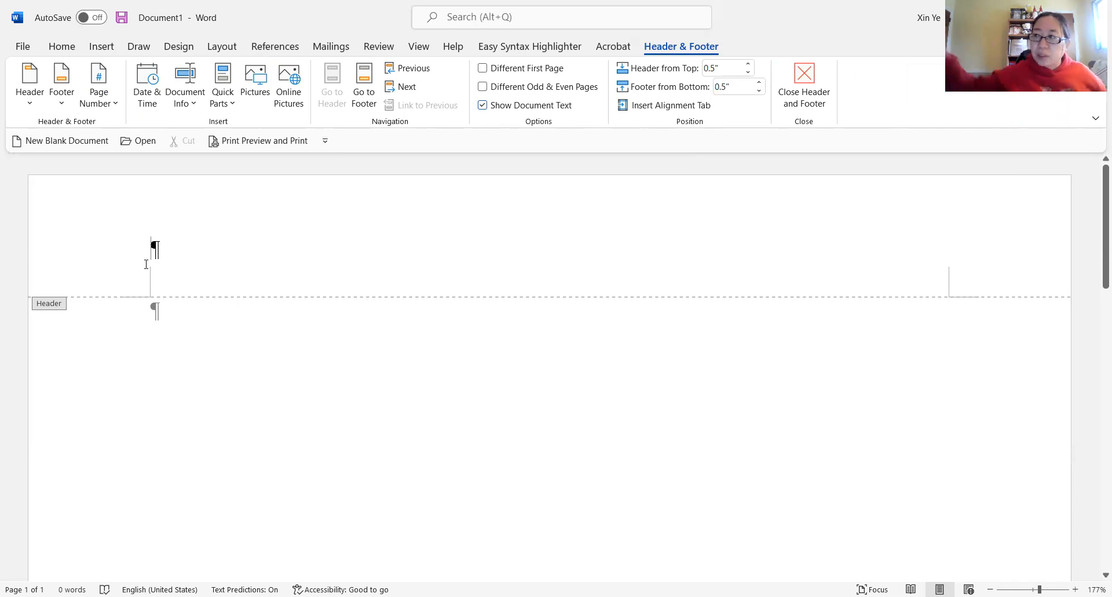
click(74, 50)
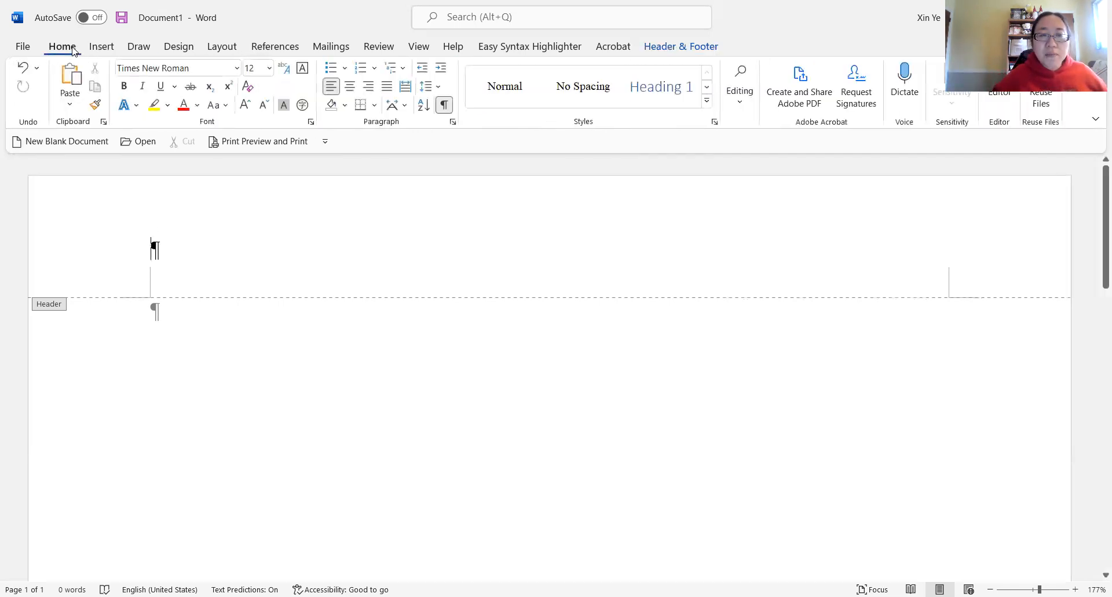
click(373, 88)
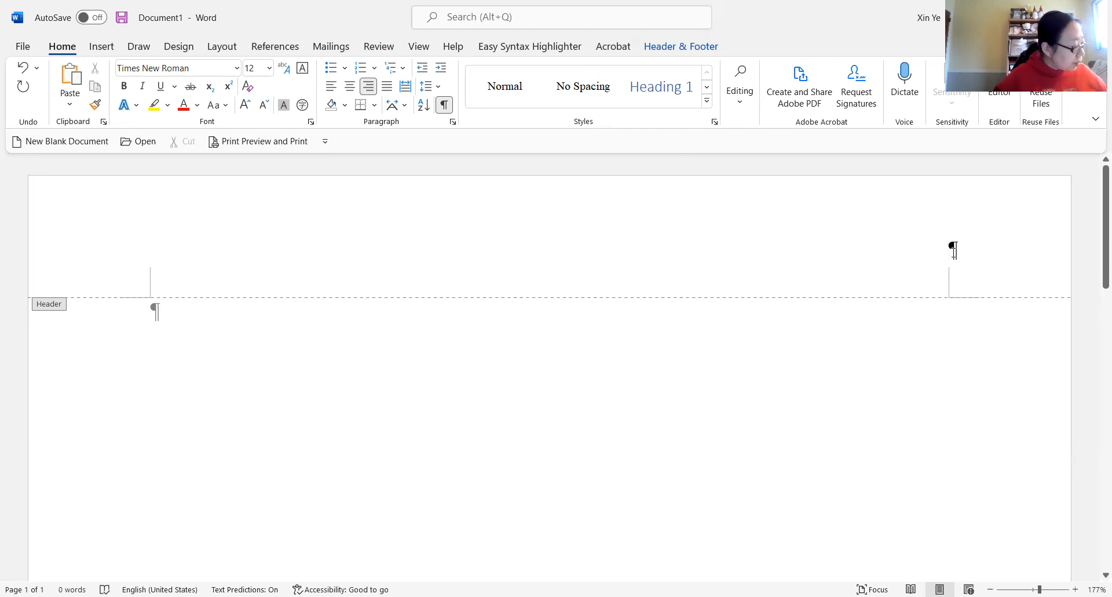
text(Y)
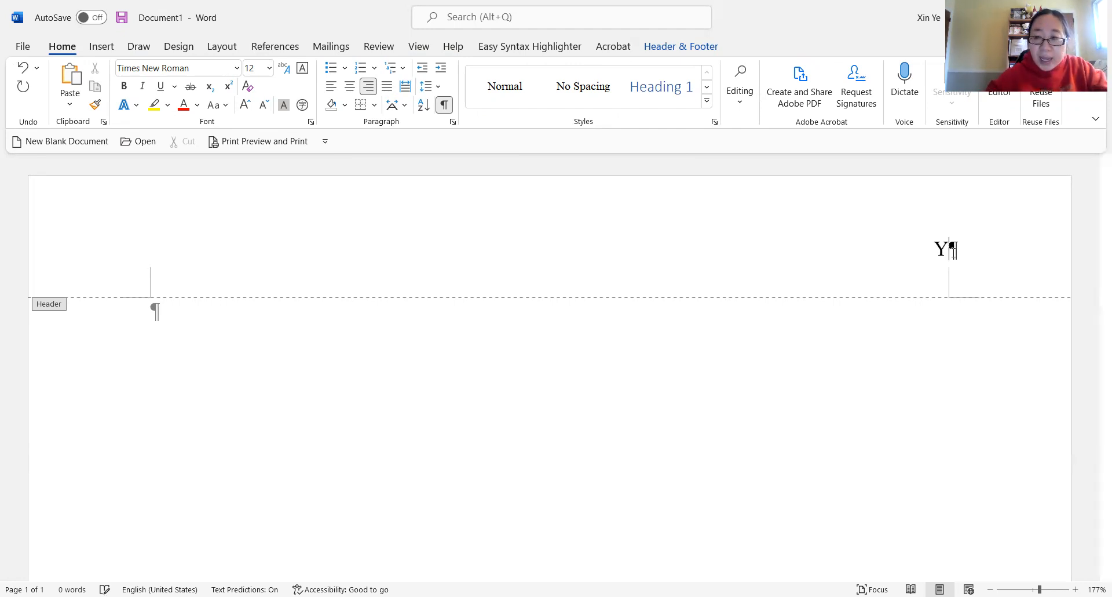
text(azzie)
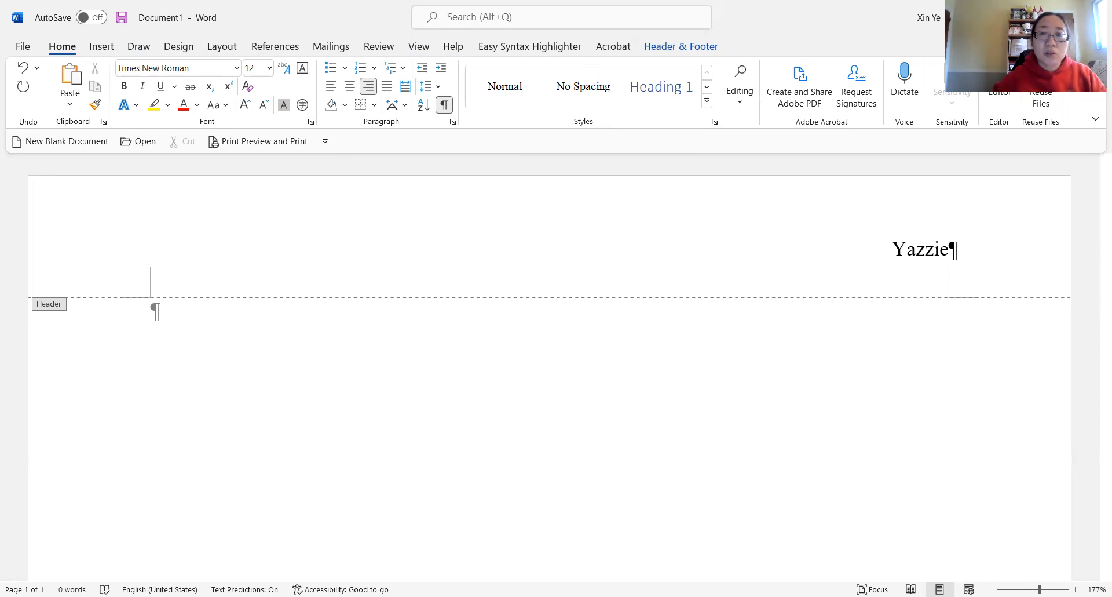
Step: Insert a Plain Number page number after the header's last name, then close the header
click(673, 49)
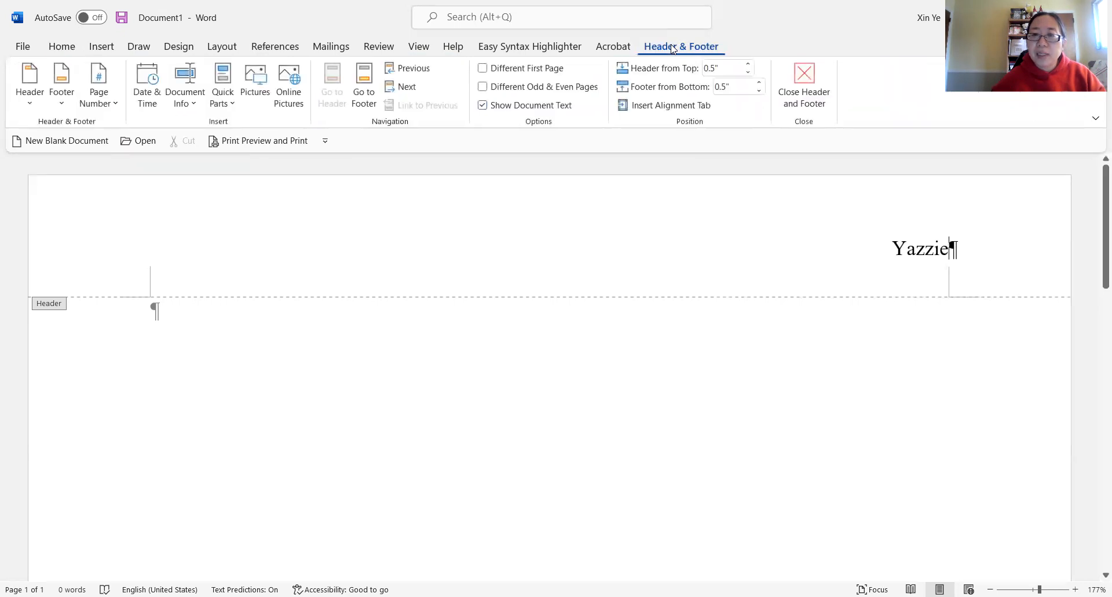
click(108, 110)
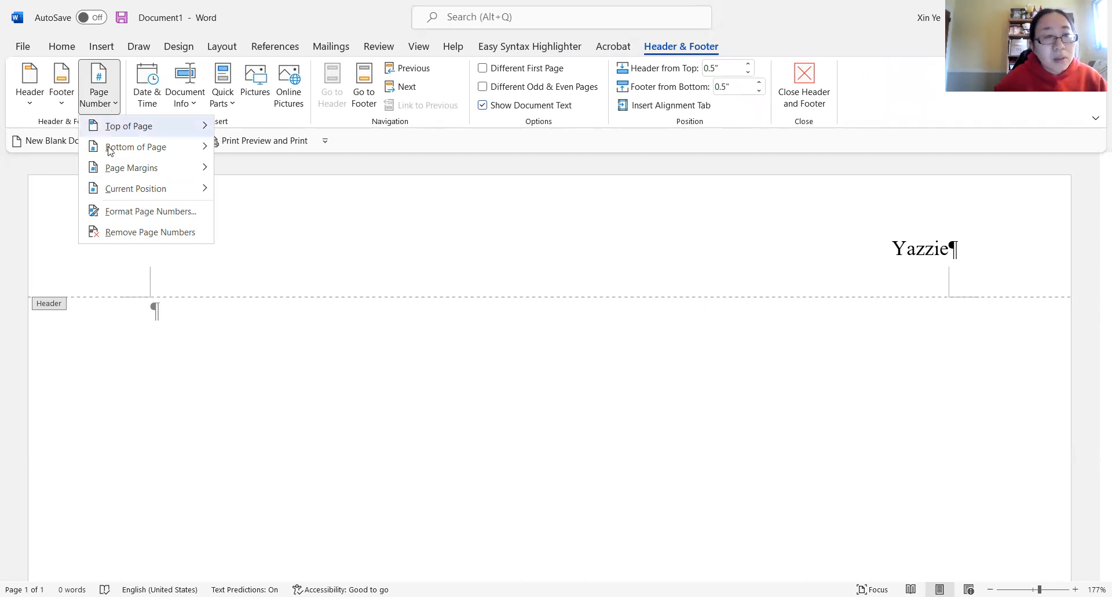
mouse_move(127, 194)
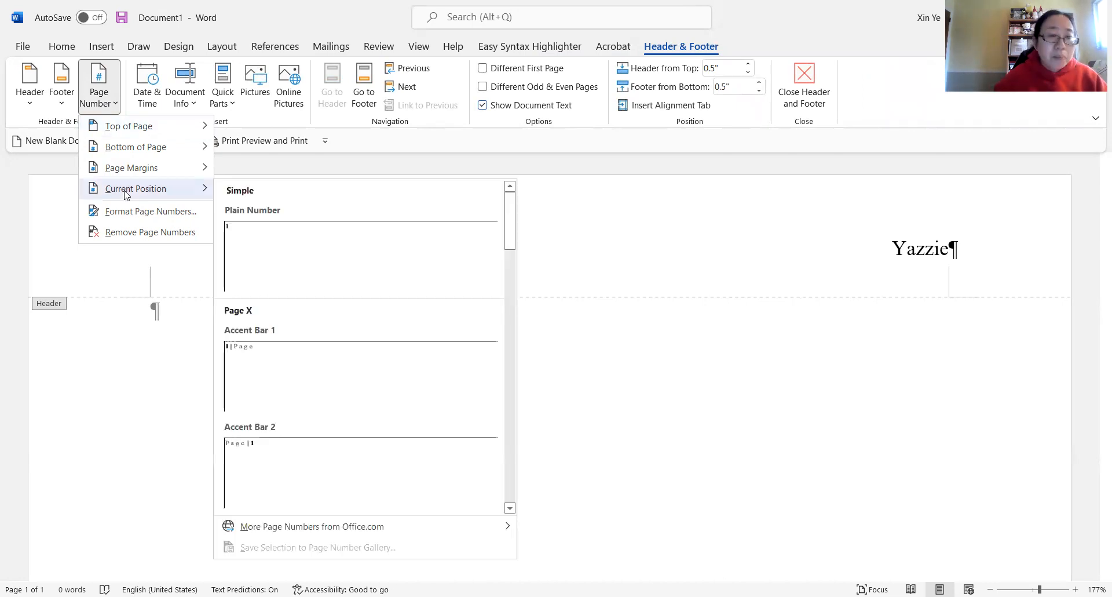
click(250, 250)
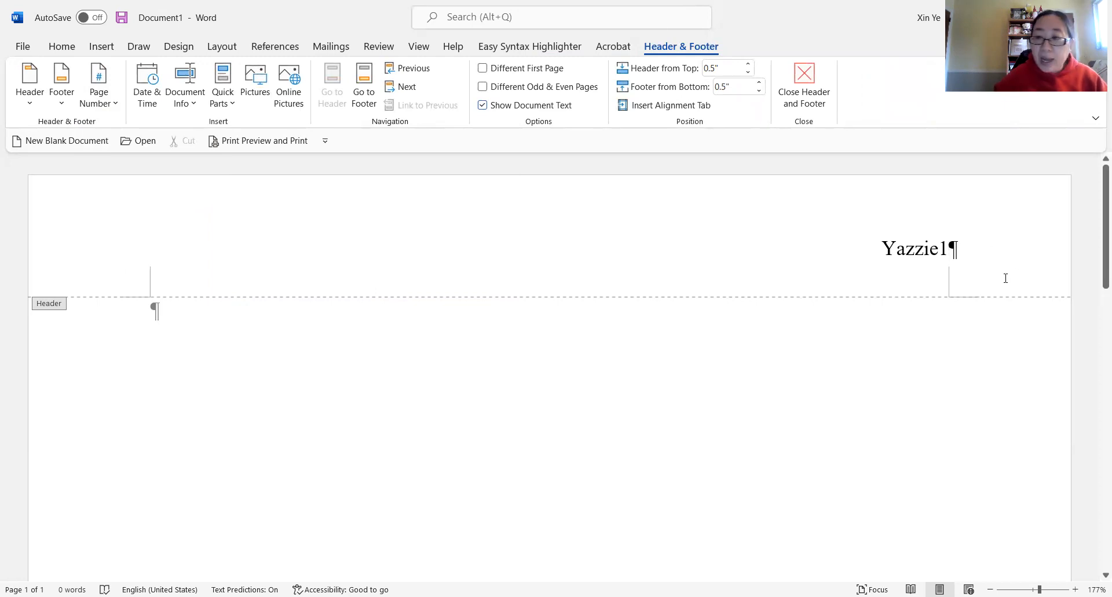
click(939, 274)
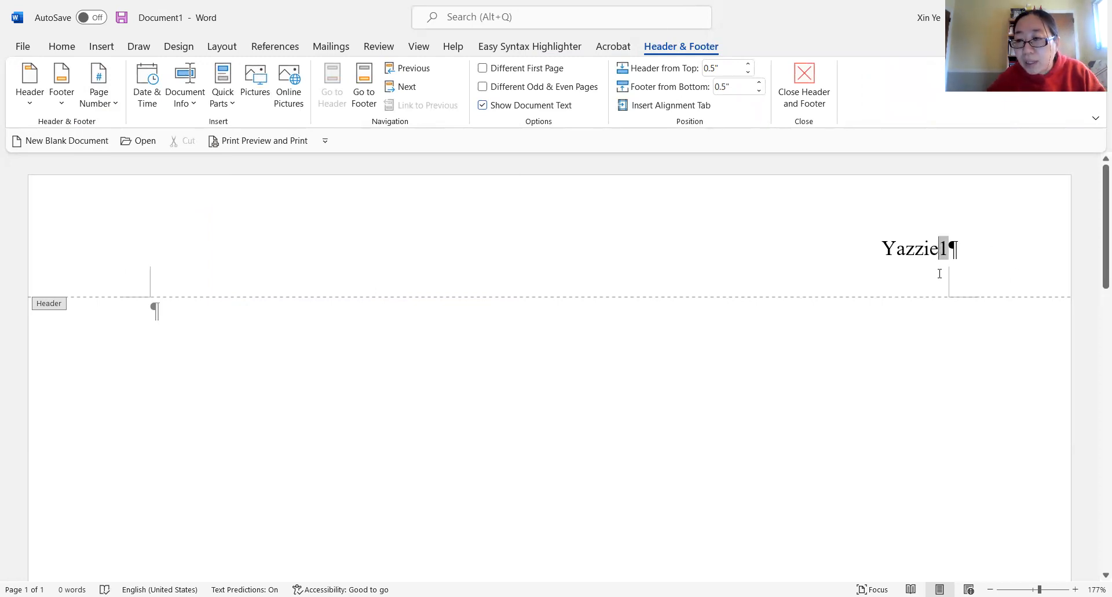
click(961, 260)
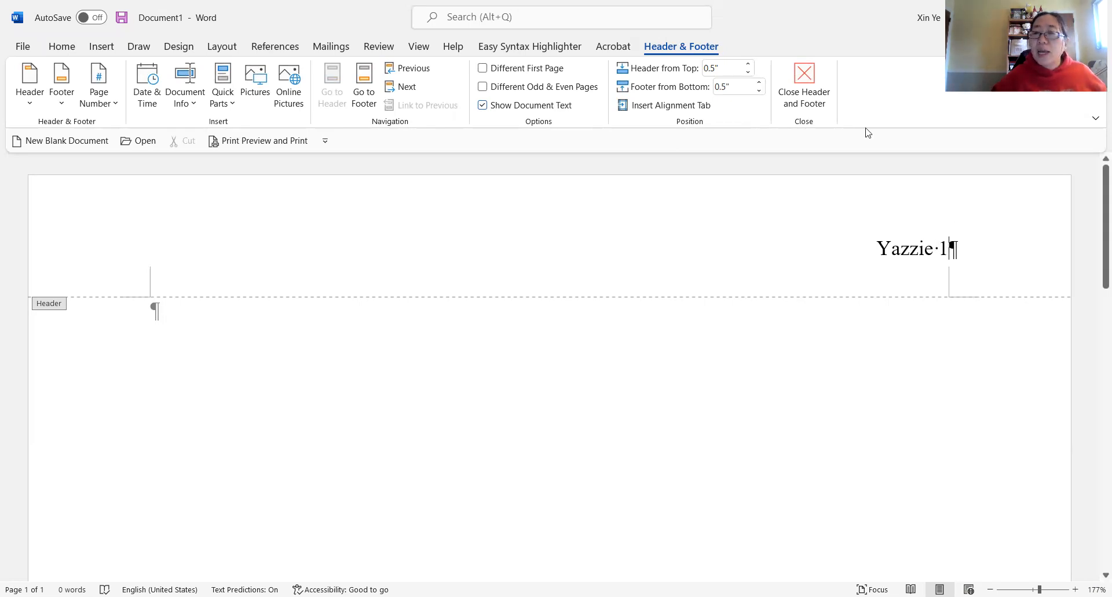
click(801, 76)
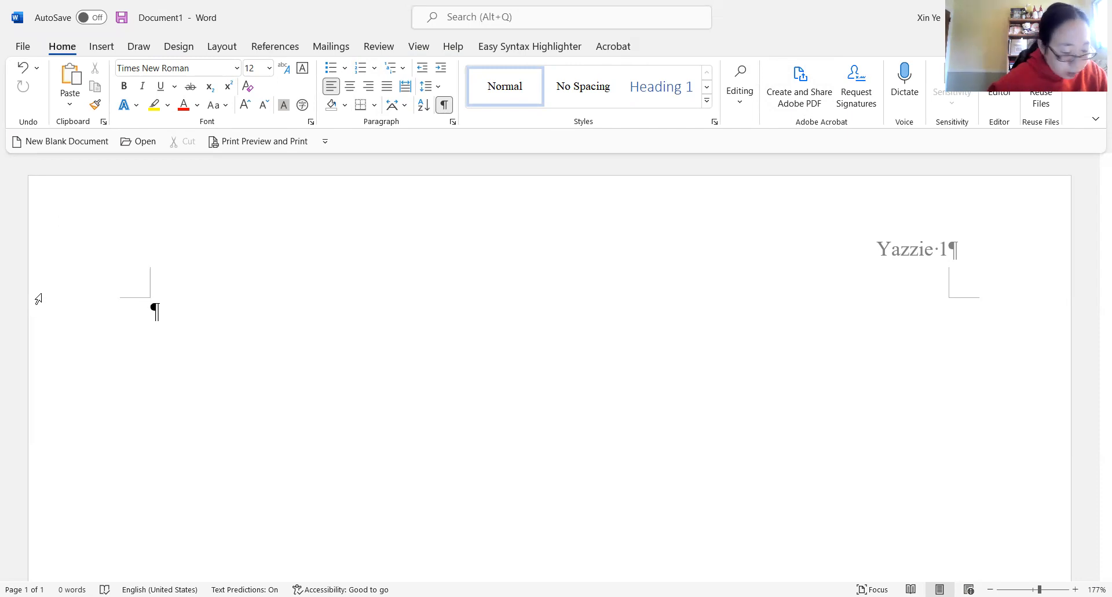
Step: Type the student's name, instructor's name, English 101 and October 6, 2021 on separate lines
text(Nina)
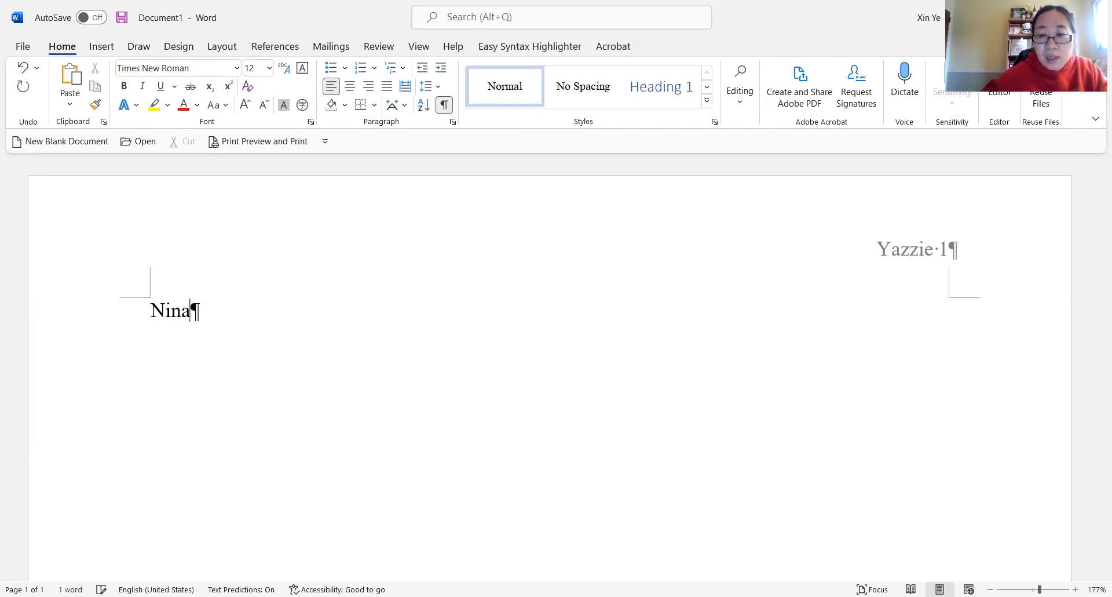
text( Y)
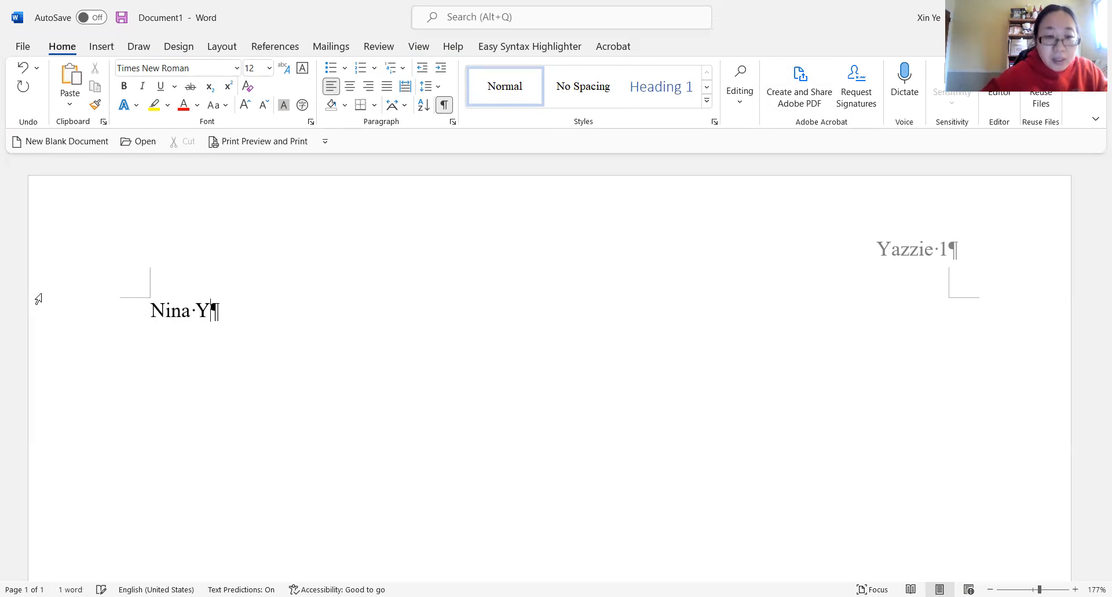
text(azzie)
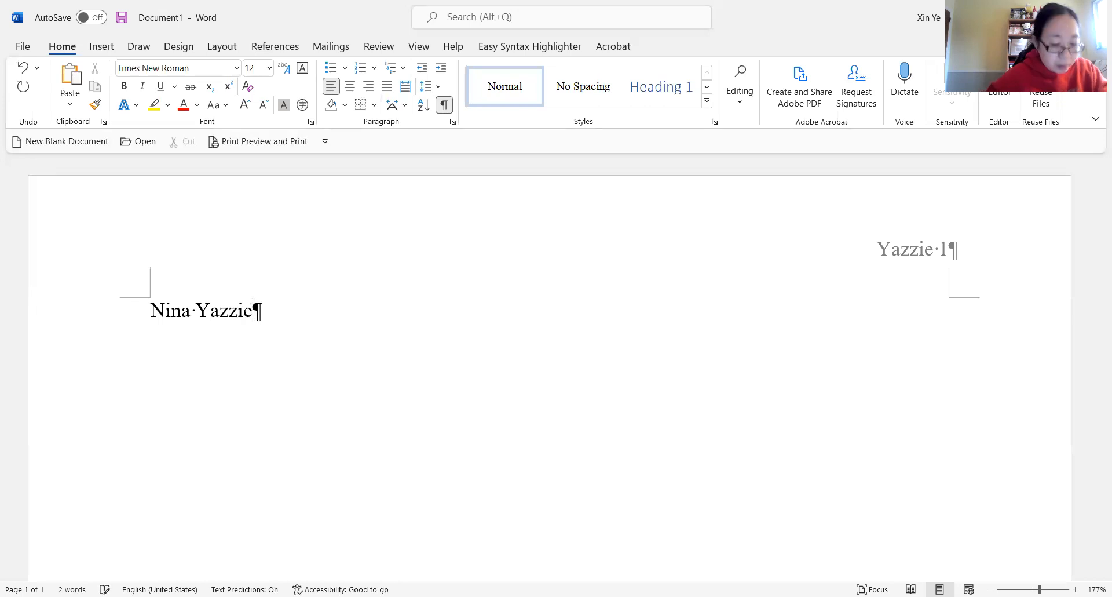
key(Return)
text(M)
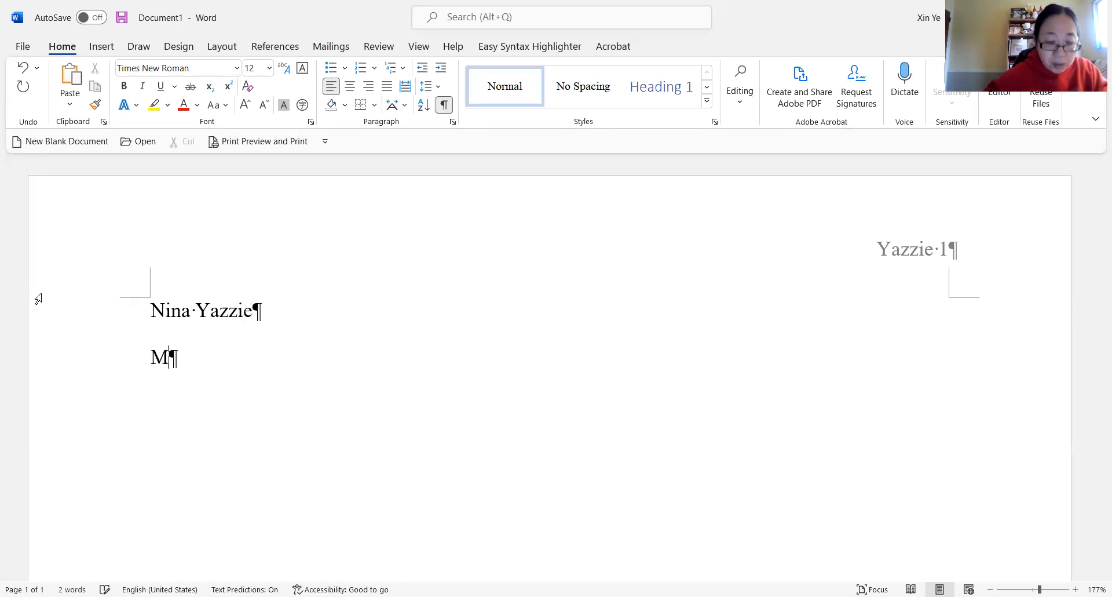
text(r.S)
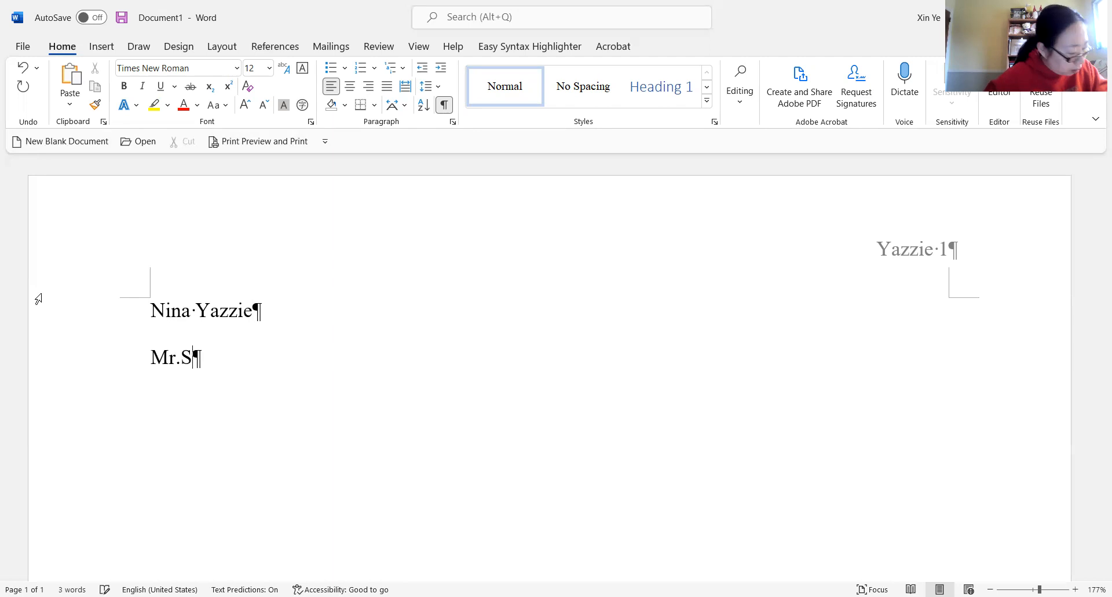
text(lobo)
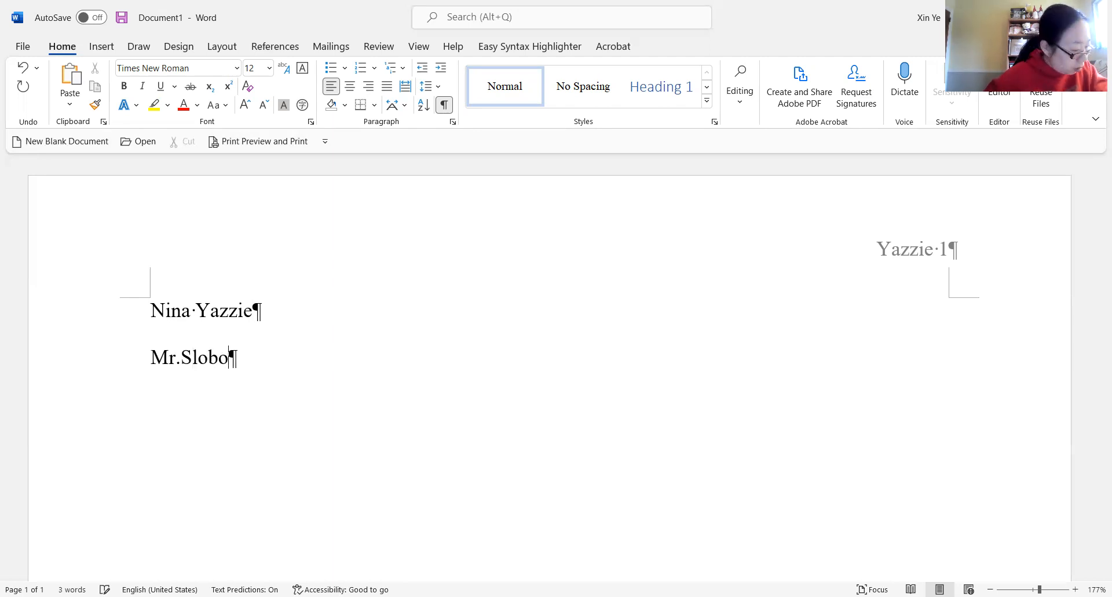
text(vnik)
key(Return)
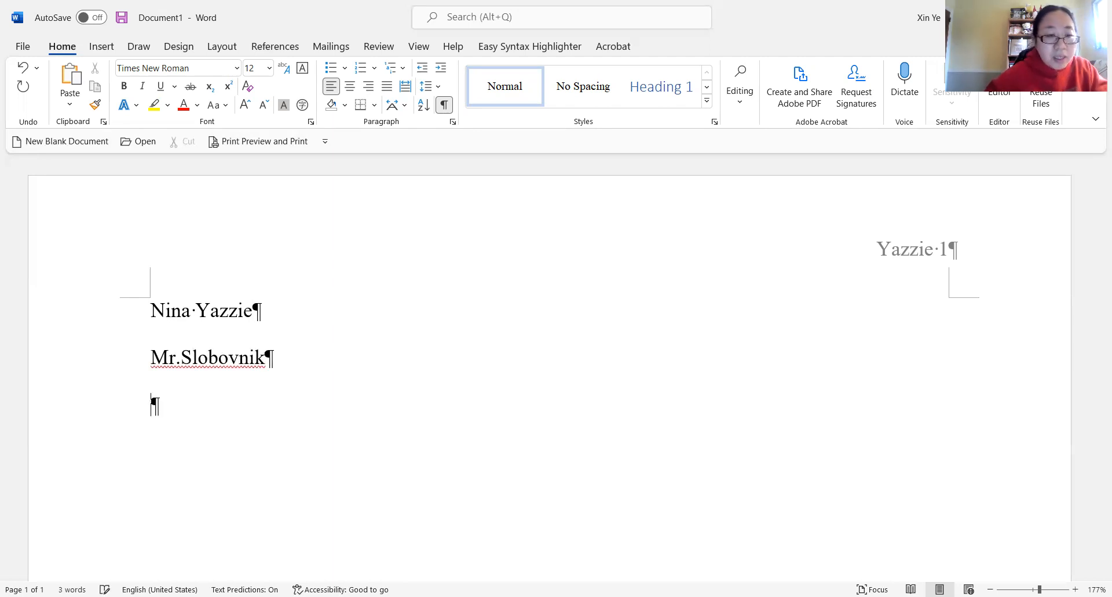
text(Engl)
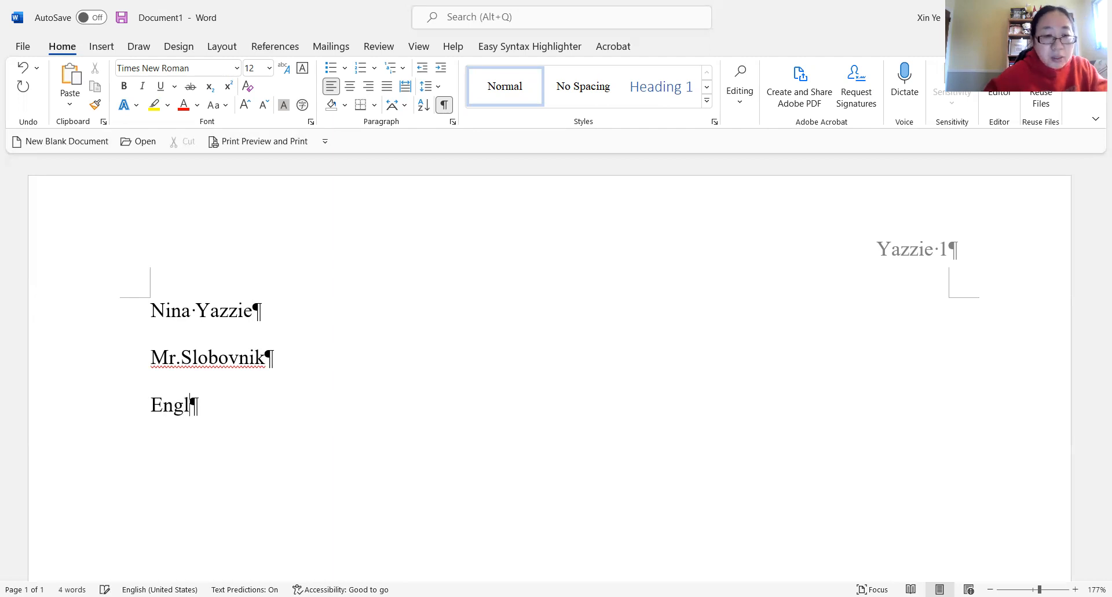
text(ish 101)
key(Return)
text(Oct)
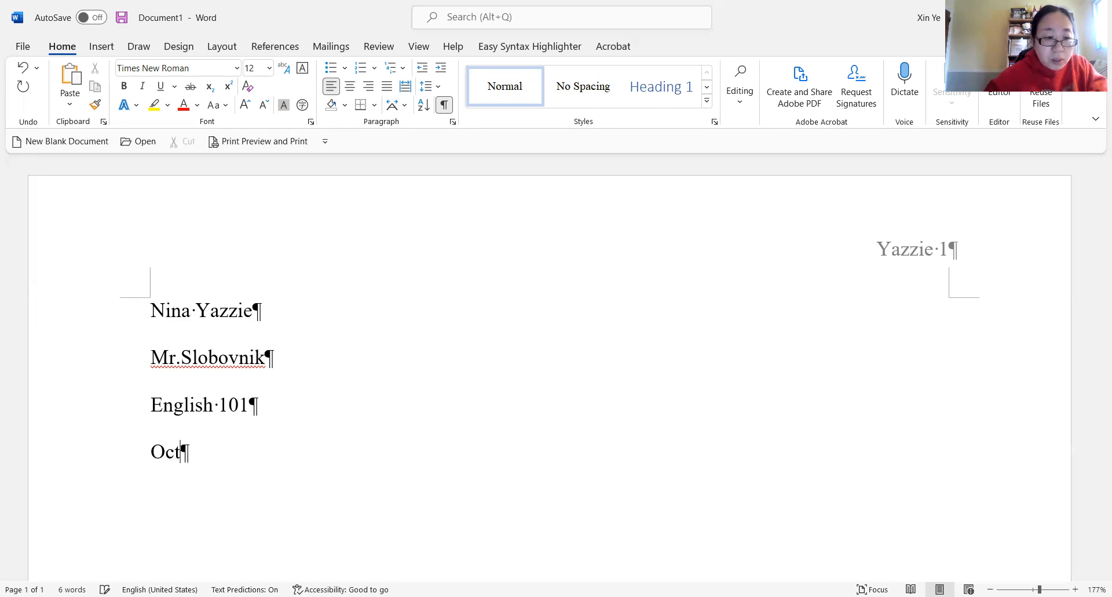
text(ober )
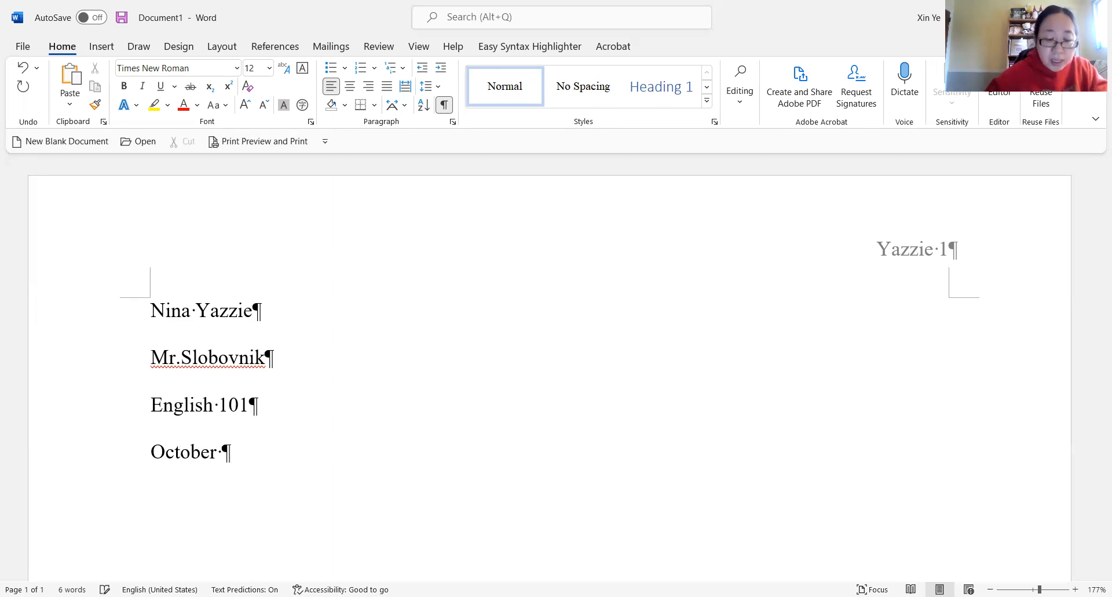
text(6, 2021)
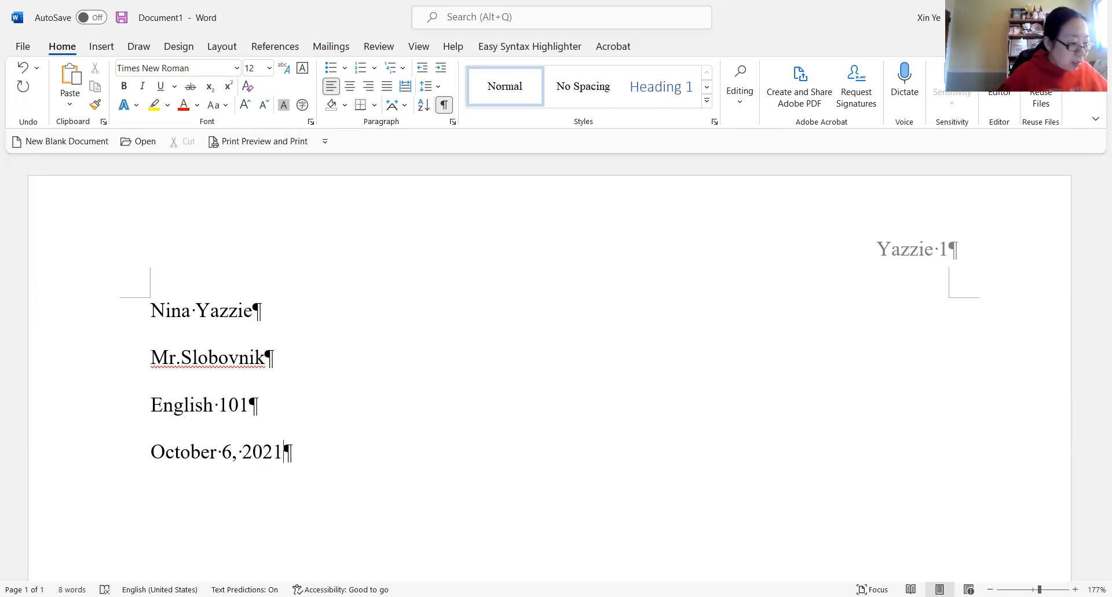
key(Return)
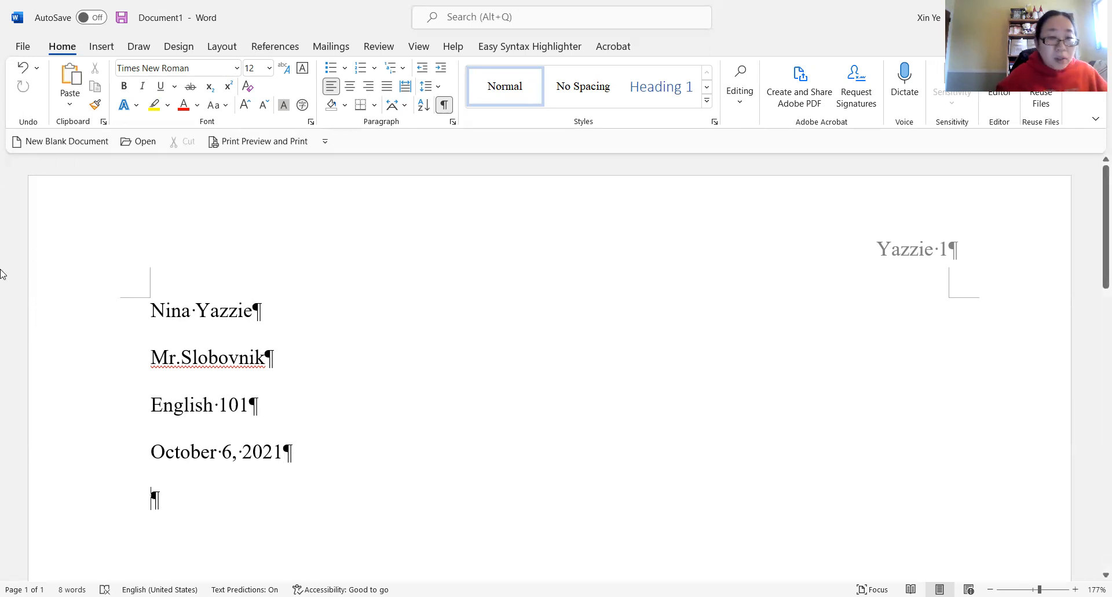
Step: Add a space after "Mr." and choose Ignore All for the instructor's surname
click(189, 373)
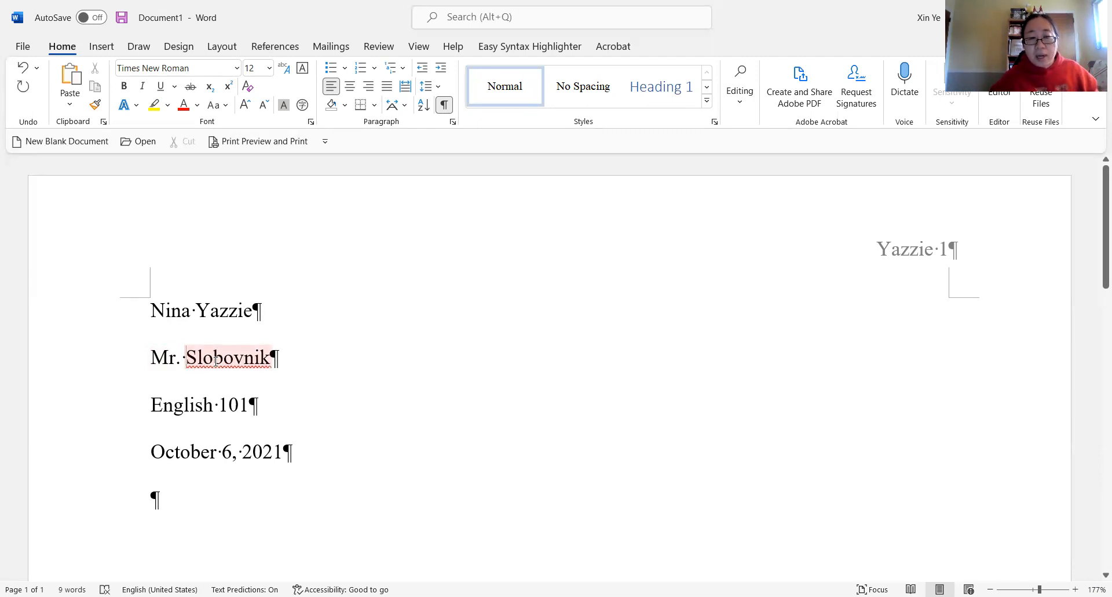
right_click(215, 361)
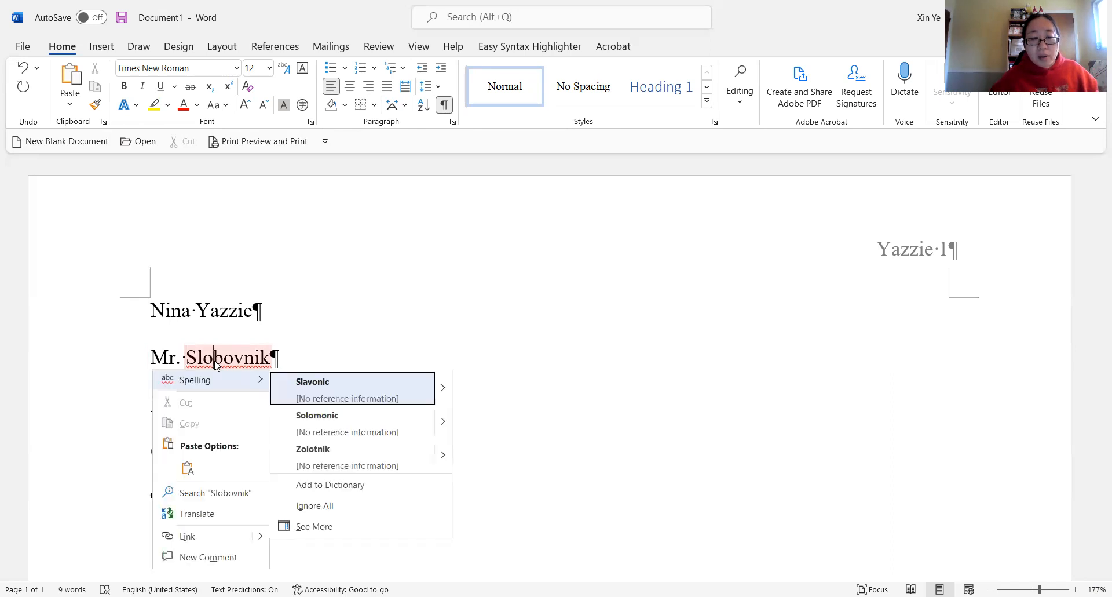
click(315, 505)
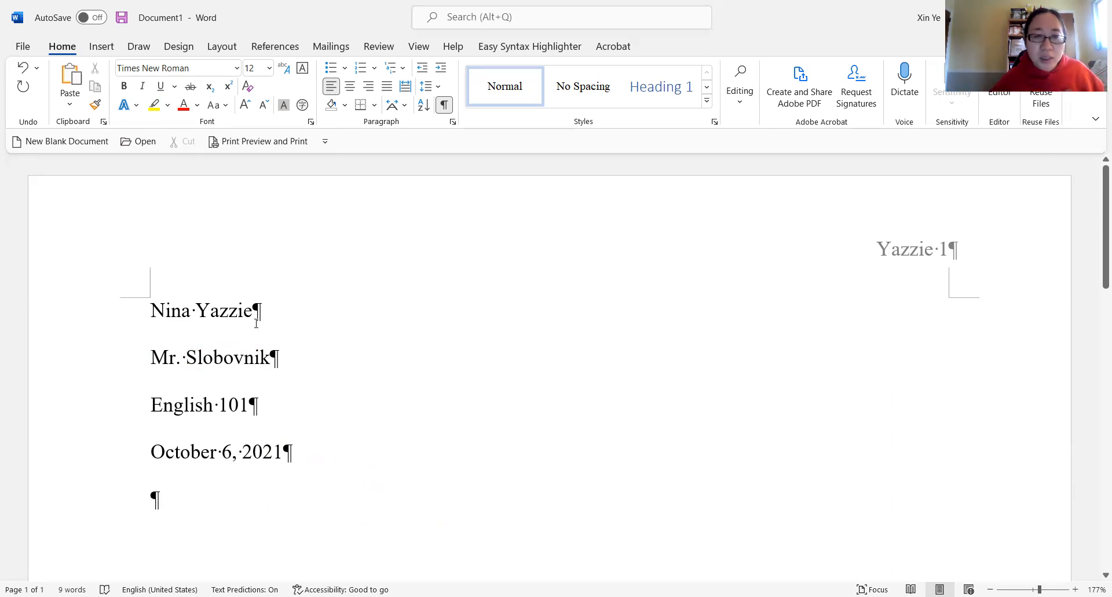
Step: Type the centered title 'Health Concerns of Using Technology', then left-align the next line
click(351, 88)
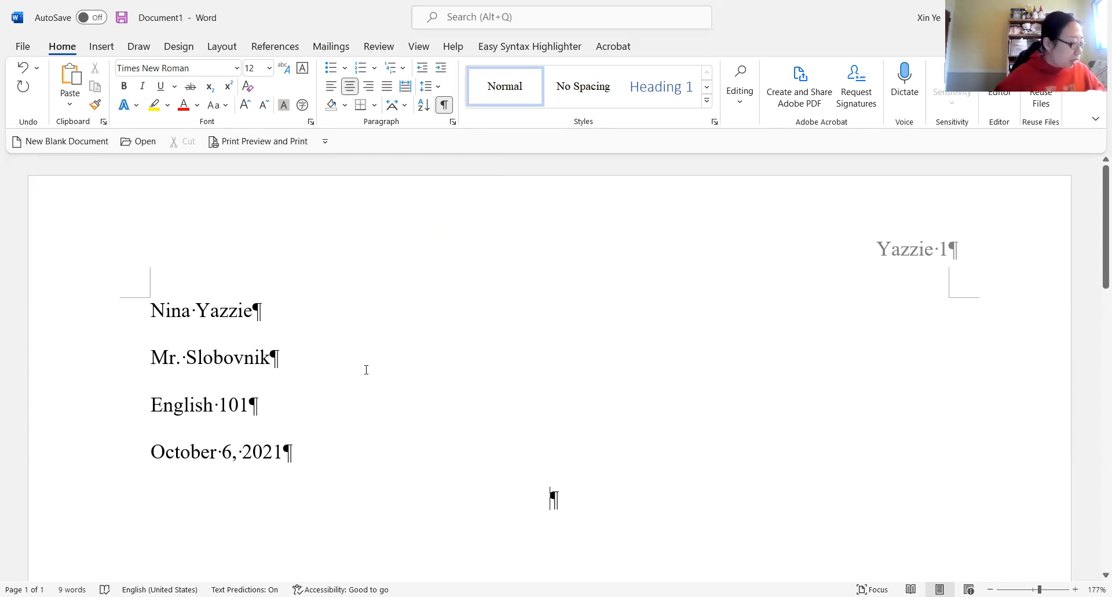
text(Healt)
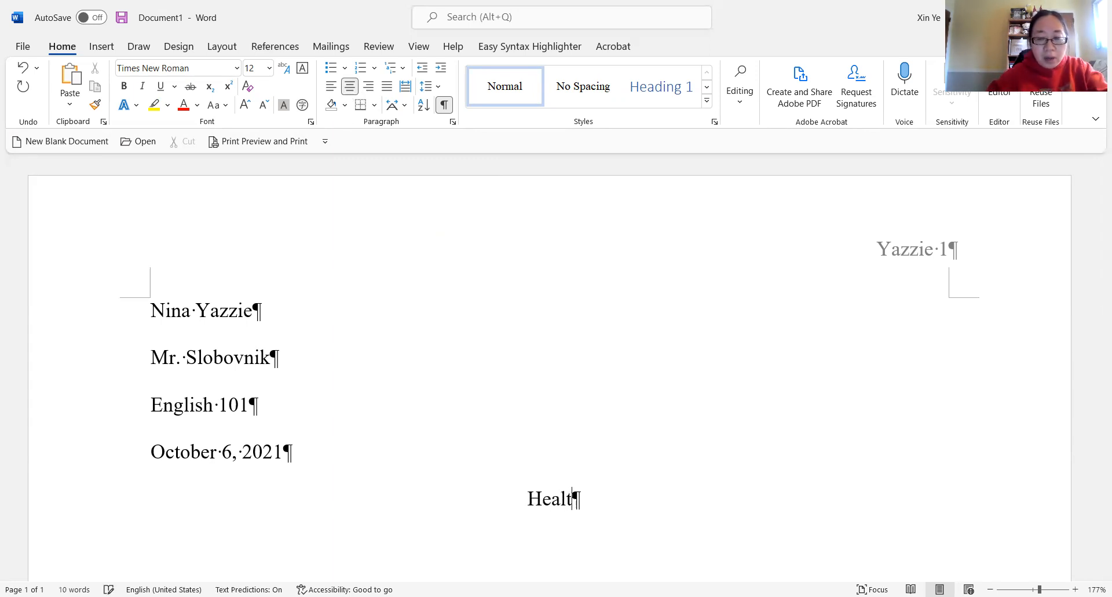
text(h Con)
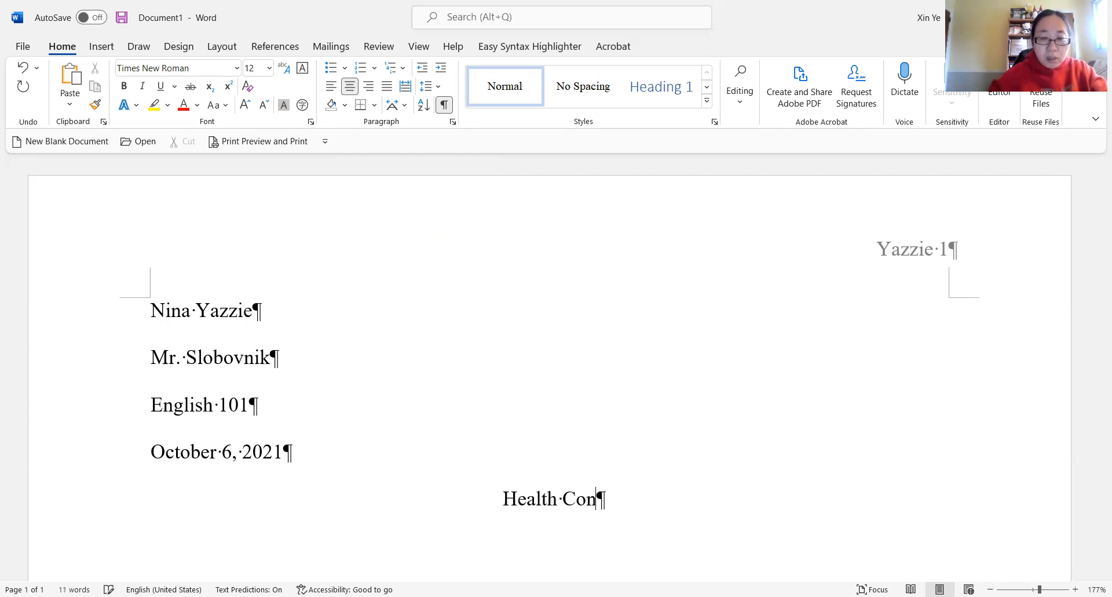
text(cerns )
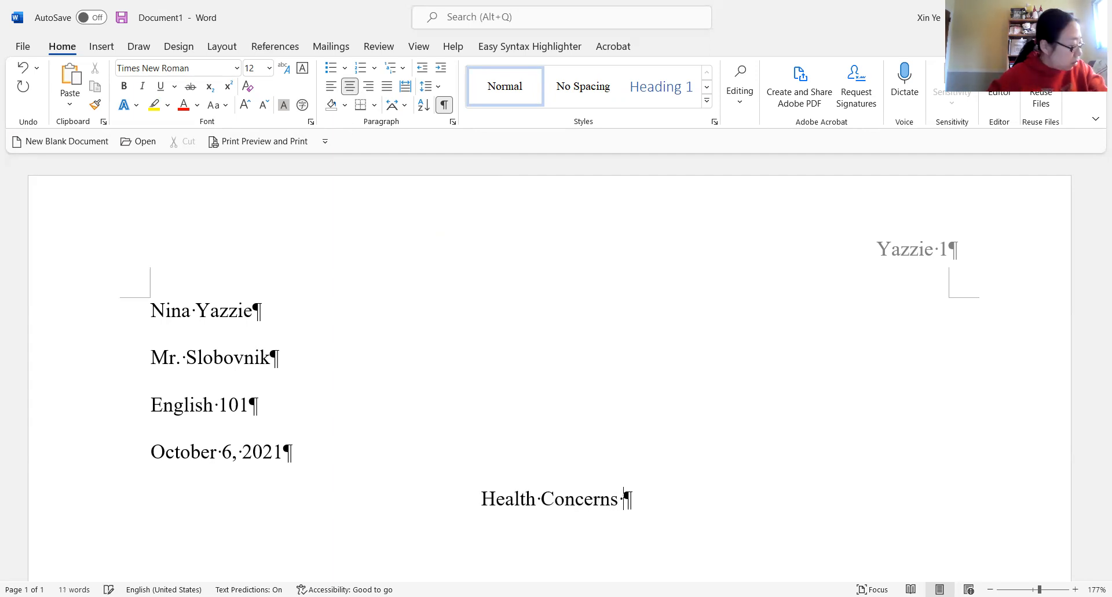
text(of Using )
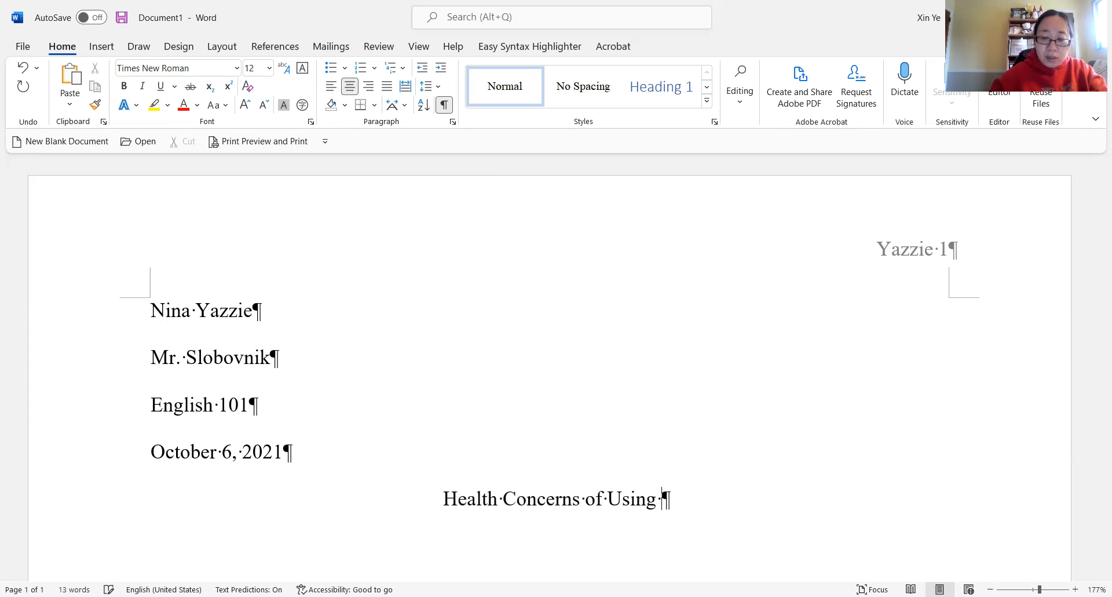
text(Techno)
key(Tab)
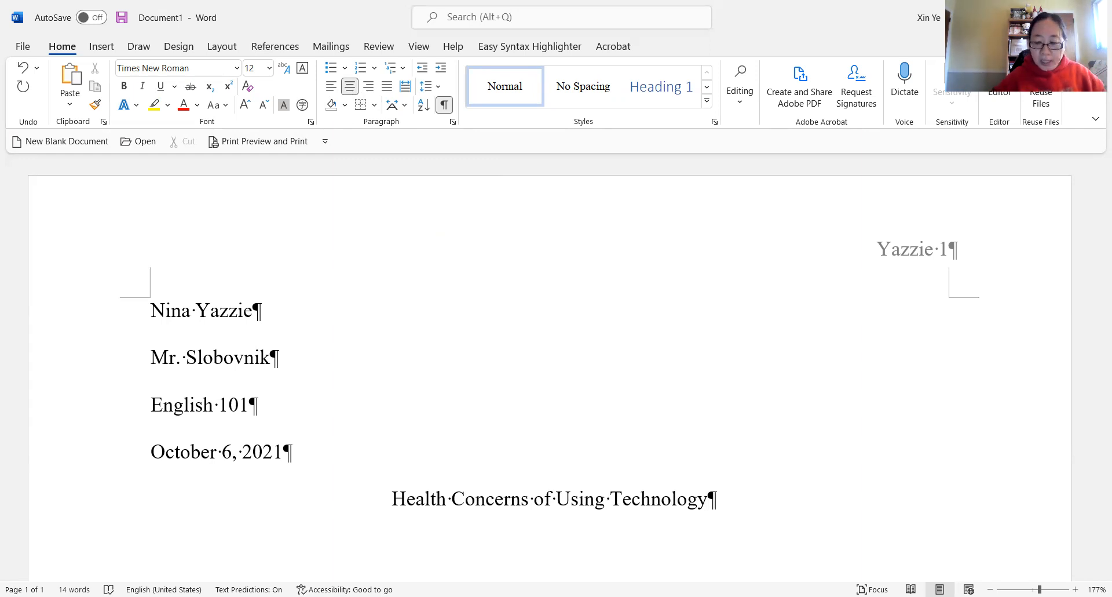
key(Return)
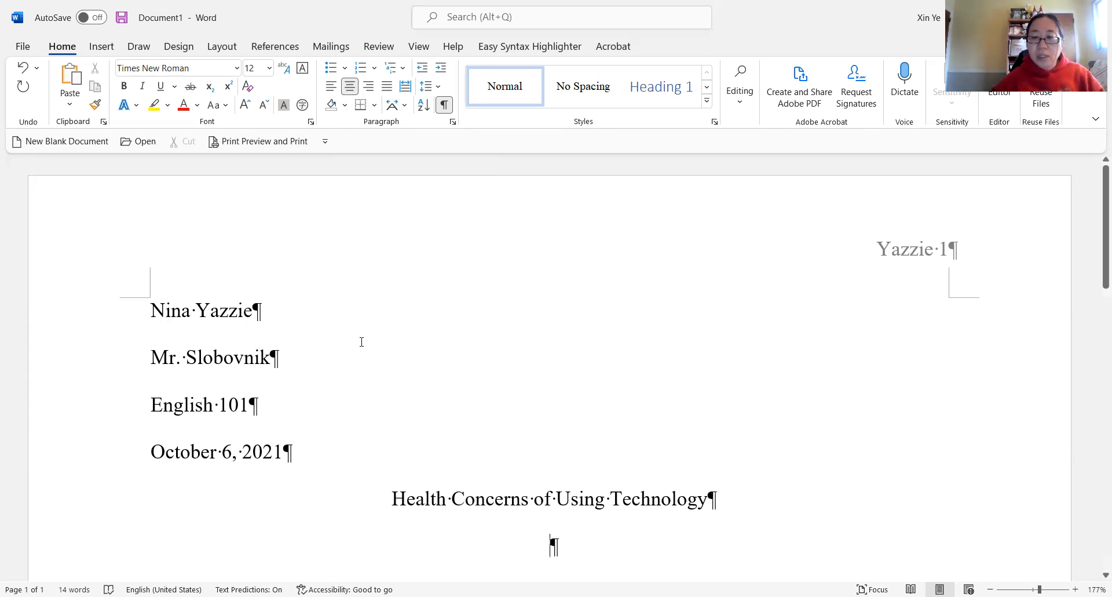
scroll(361, 342, down, 3)
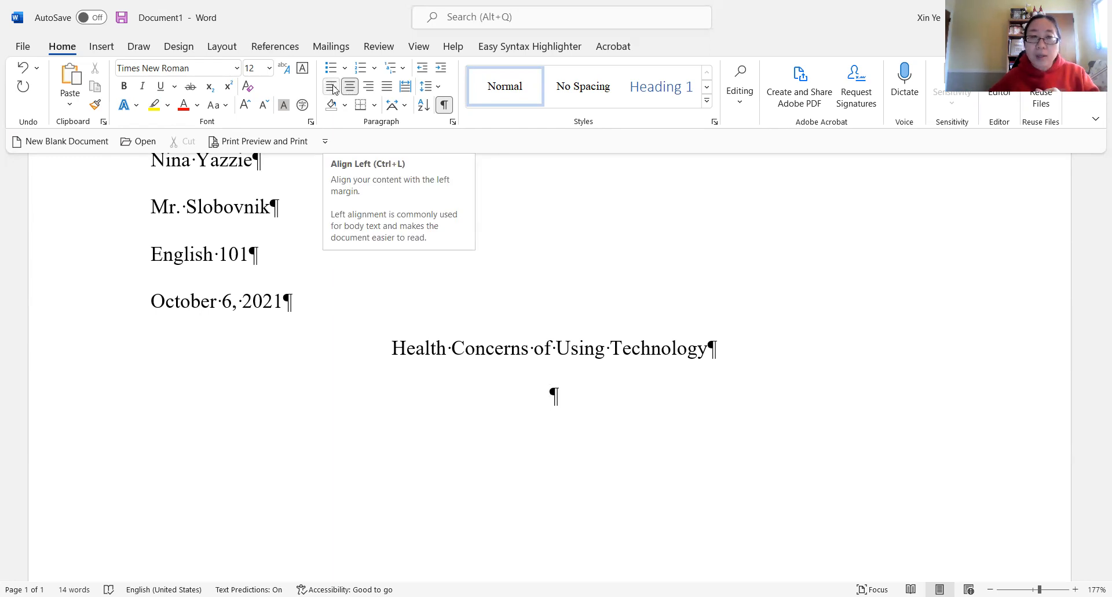
click(334, 89)
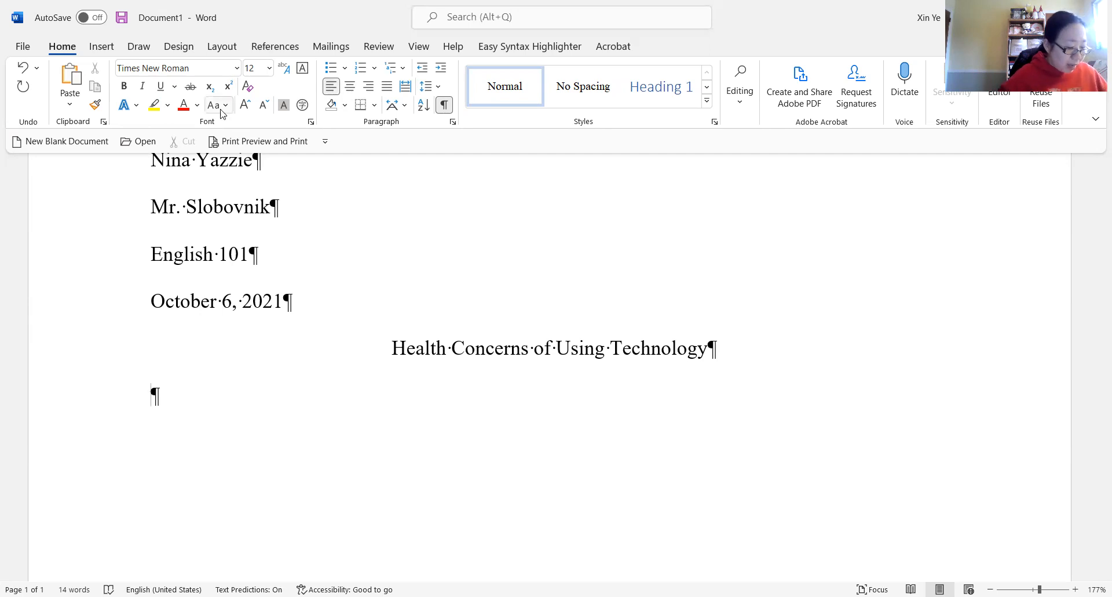
Step: Save the paper as SC_WD_2_TechnologyHealthConcernsPaper in Desktop > CSP101 > Word
click(25, 39)
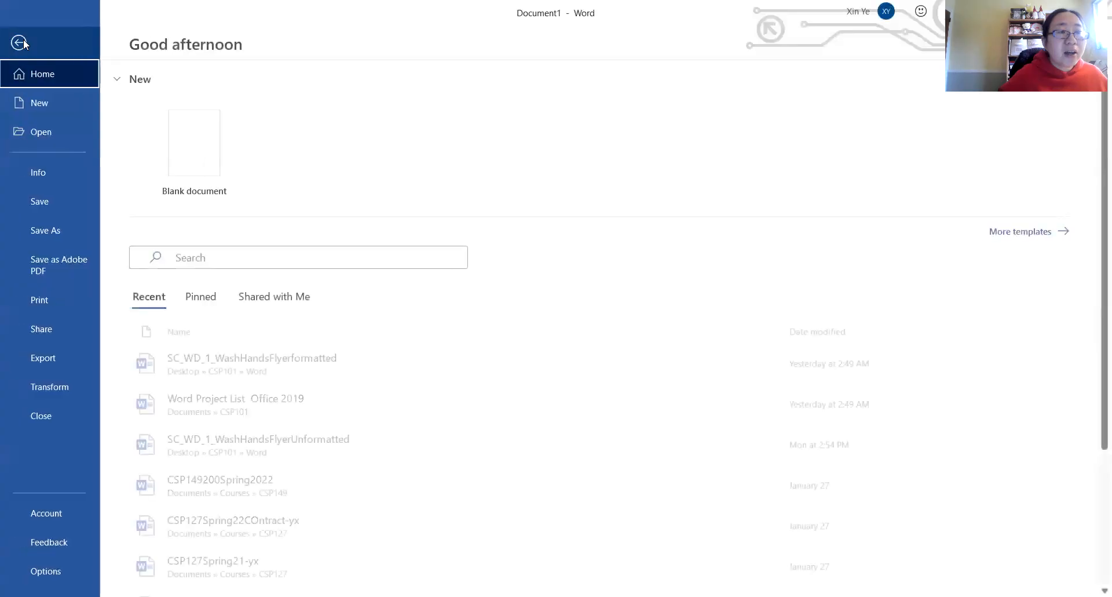
click(75, 237)
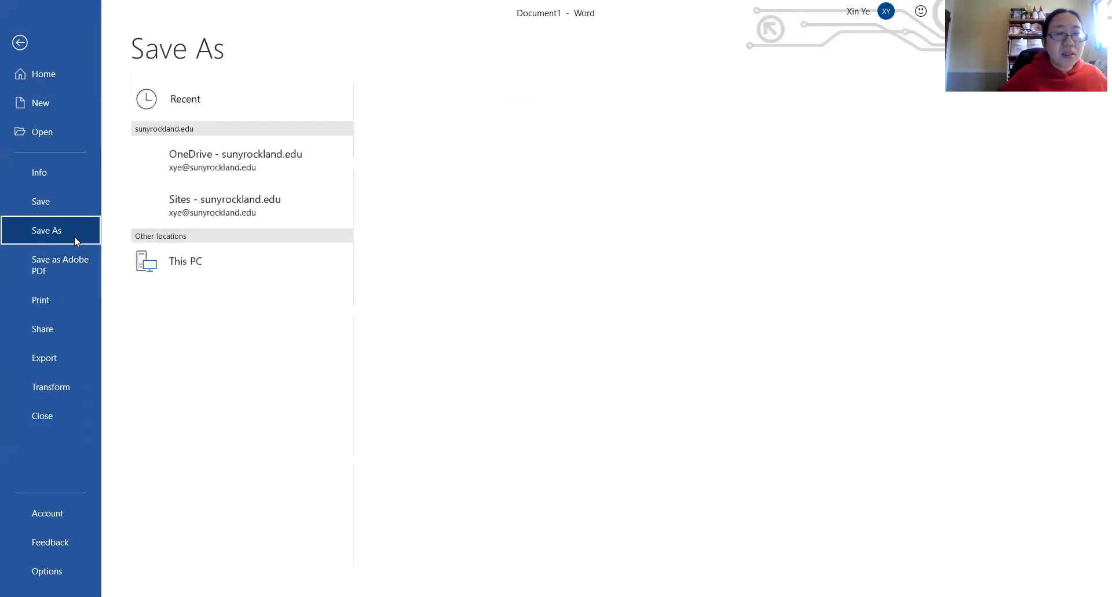
click(200, 326)
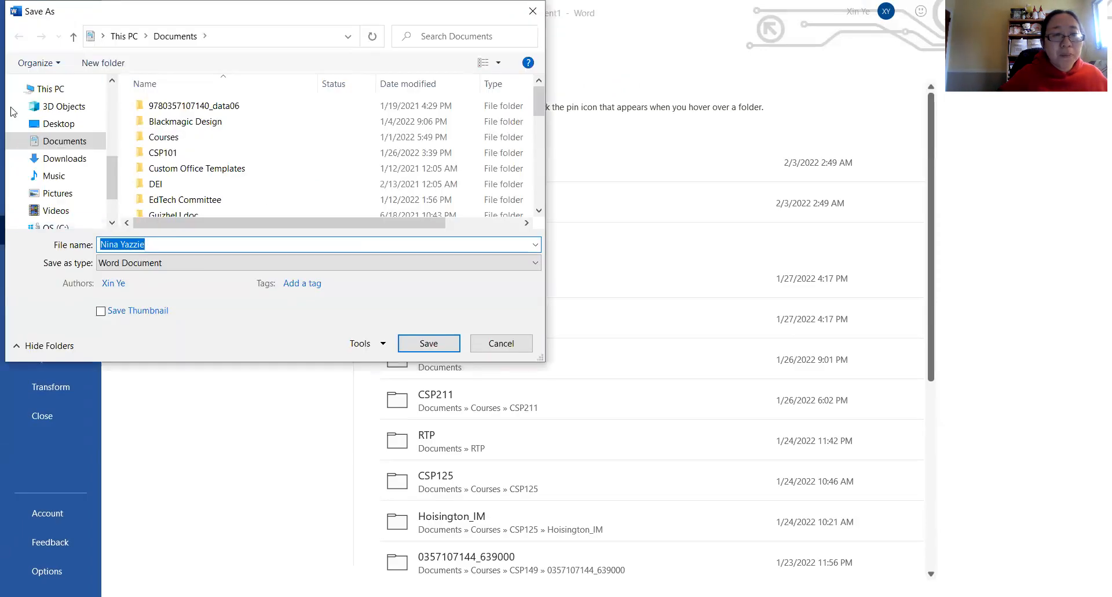
click(42, 121)
double_click(164, 144)
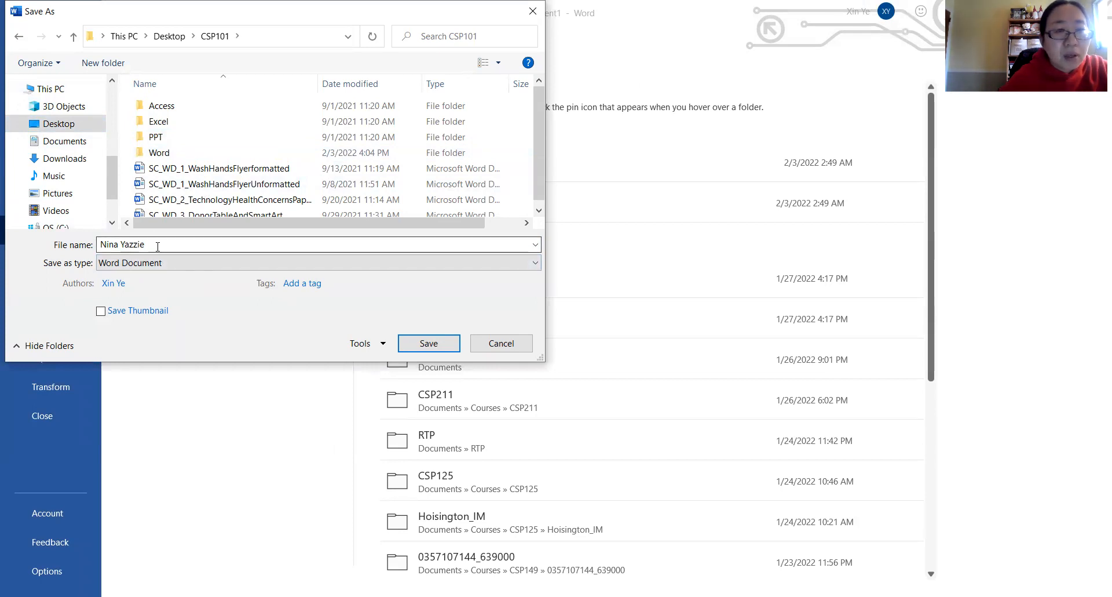
double_click(173, 154)
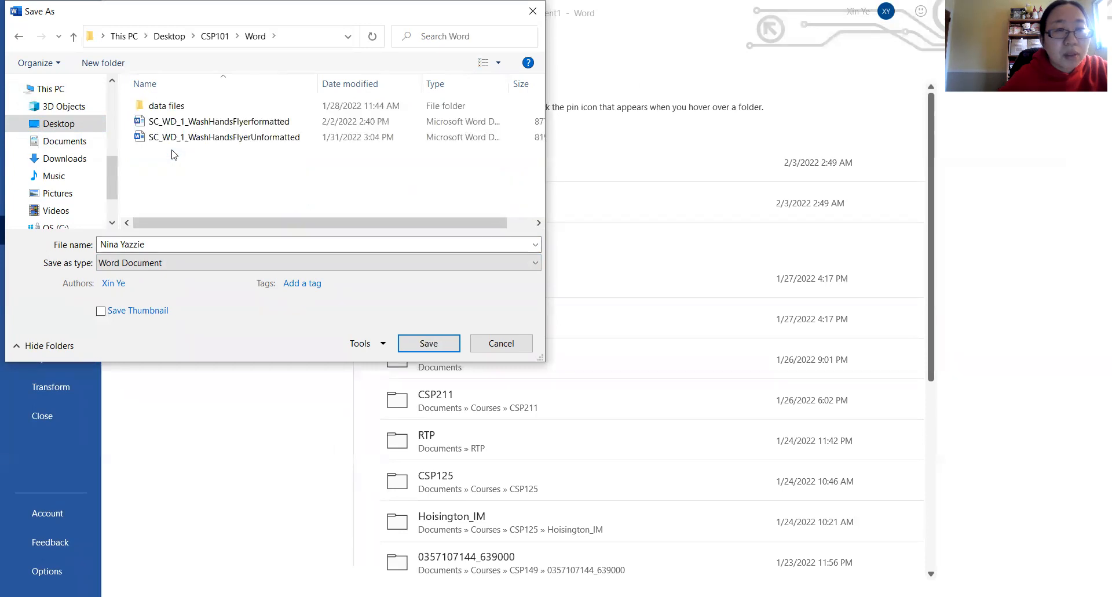
click(160, 242)
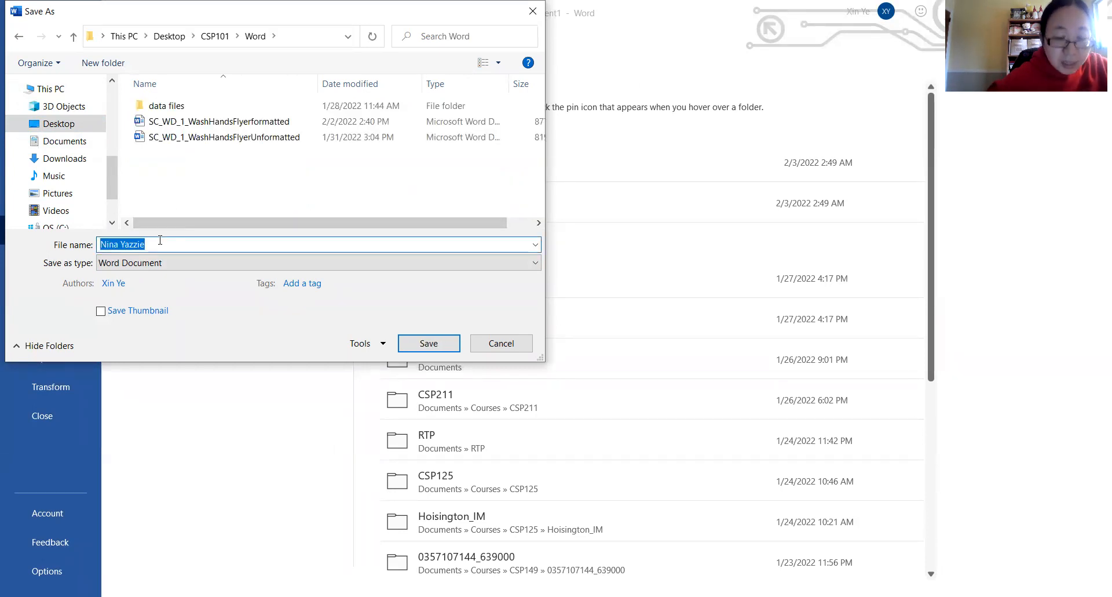
text(SC_W)
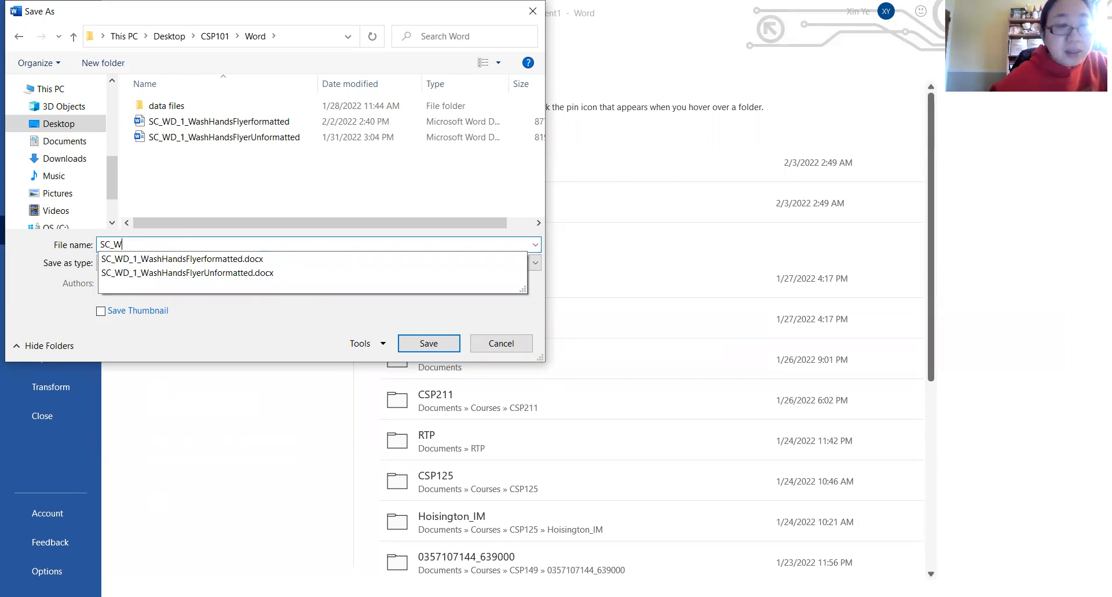
text(D_)
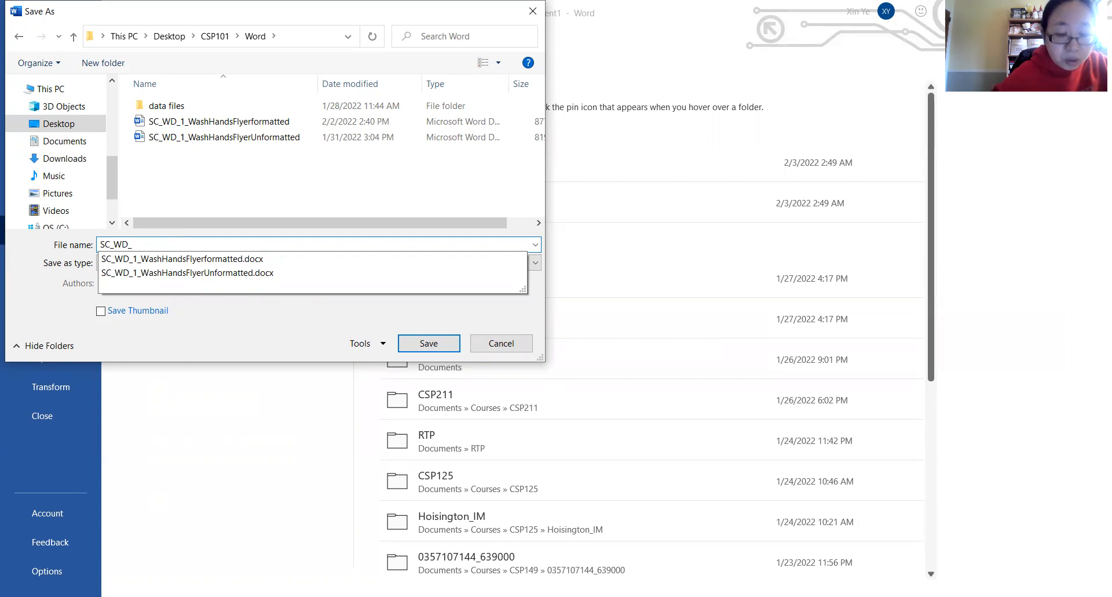
text(2_)
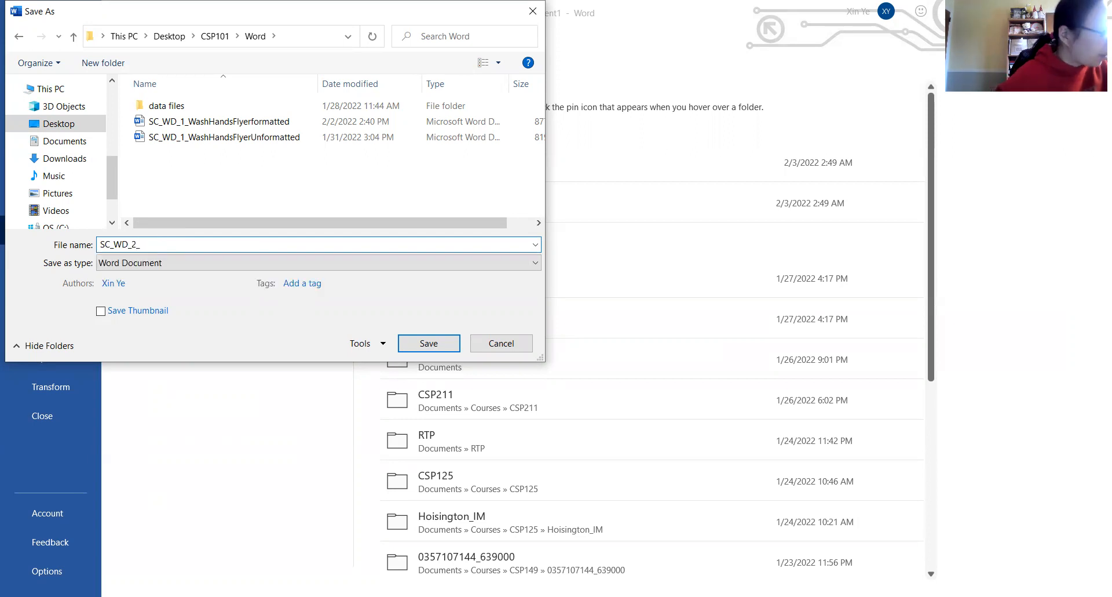
text(Technology)
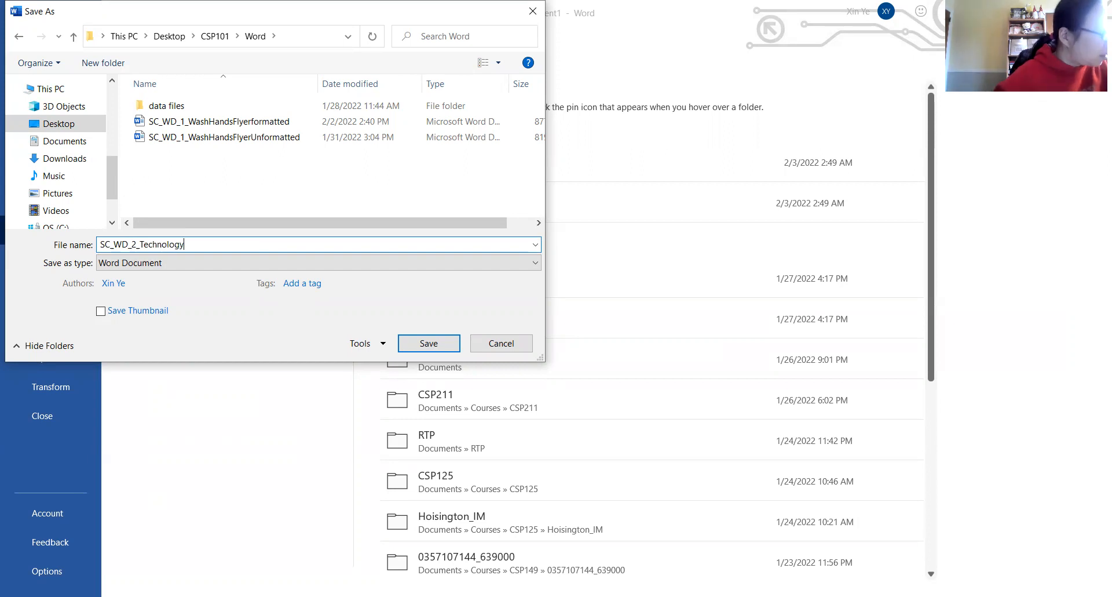
text(Healt)
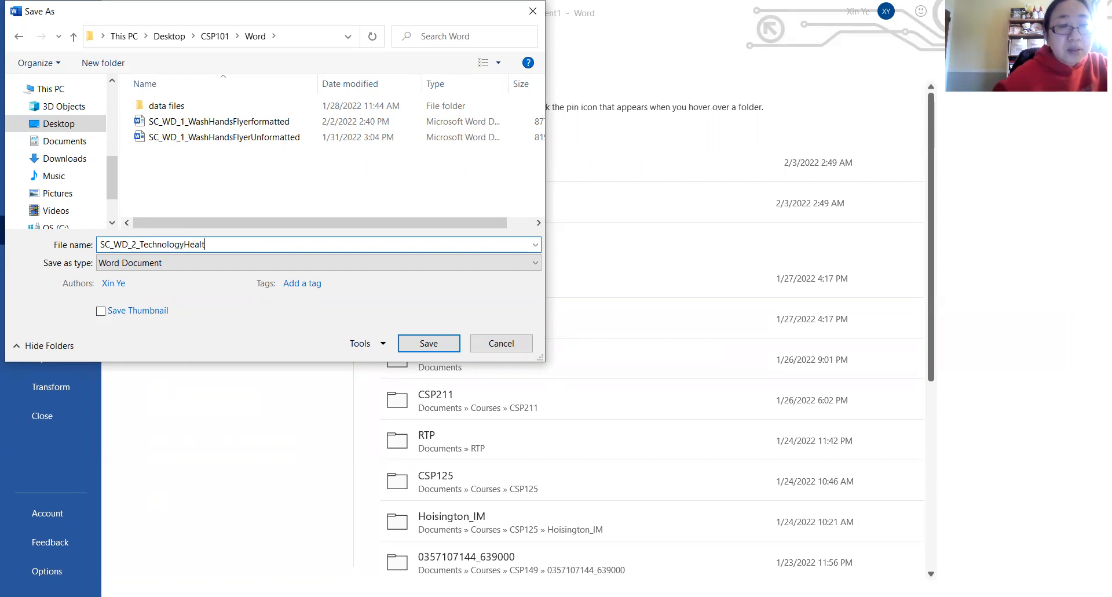
text(hConcerns)
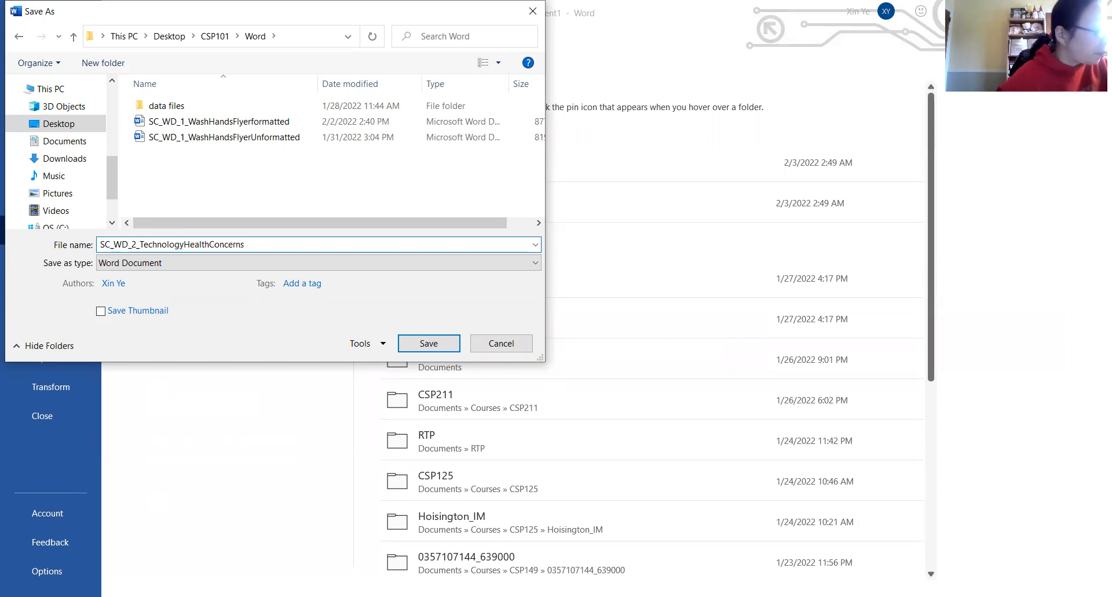
text(Paper)
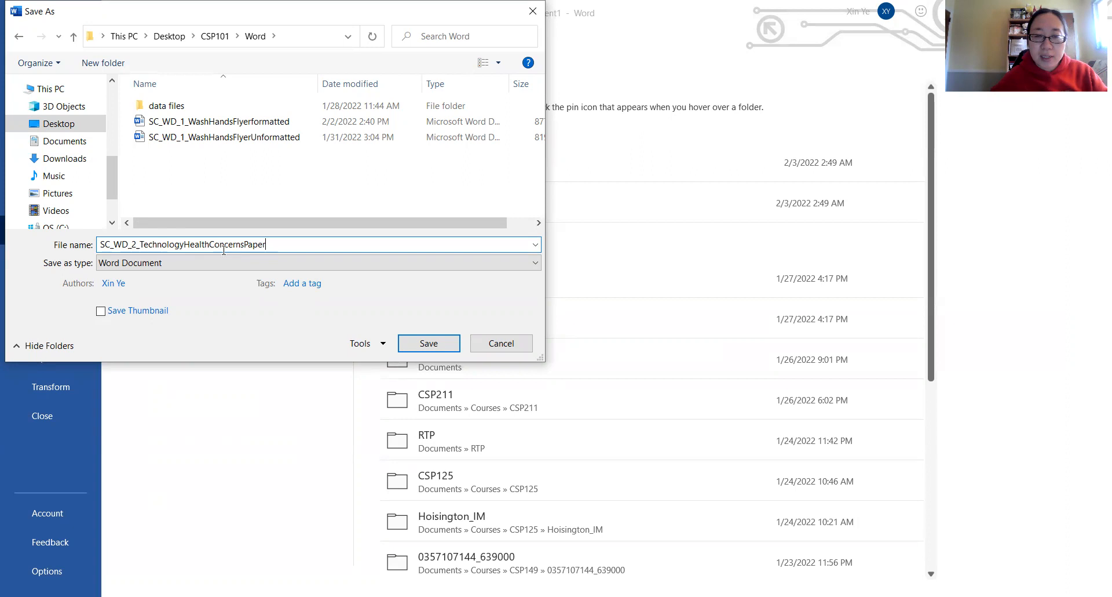
click(429, 344)
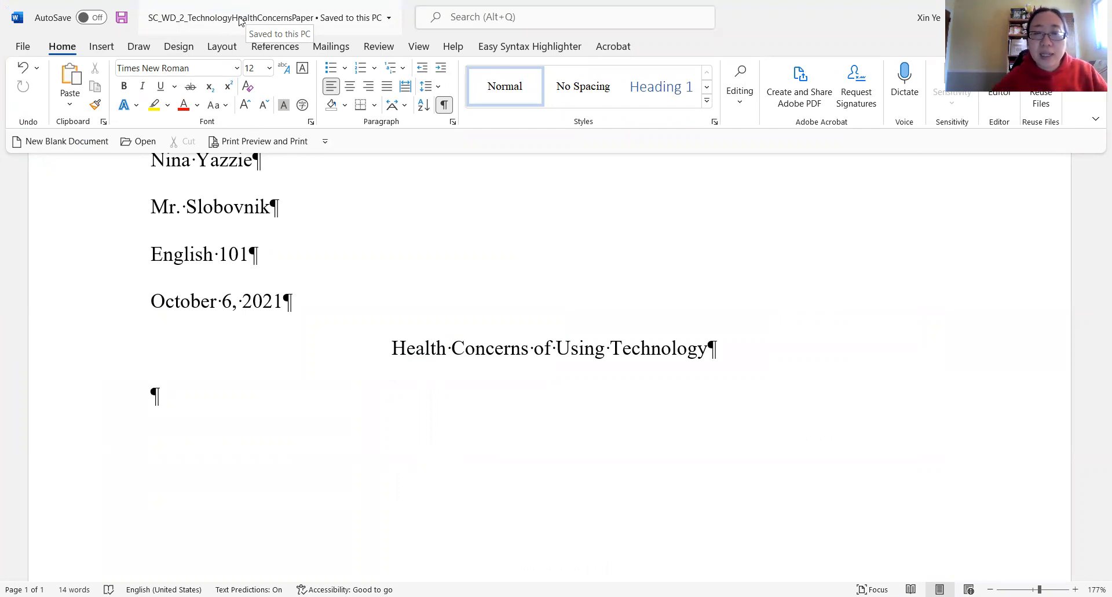
Step: Turn on the ruler and set a 0.5-inch first-line indent for the body paragraph
click(419, 49)
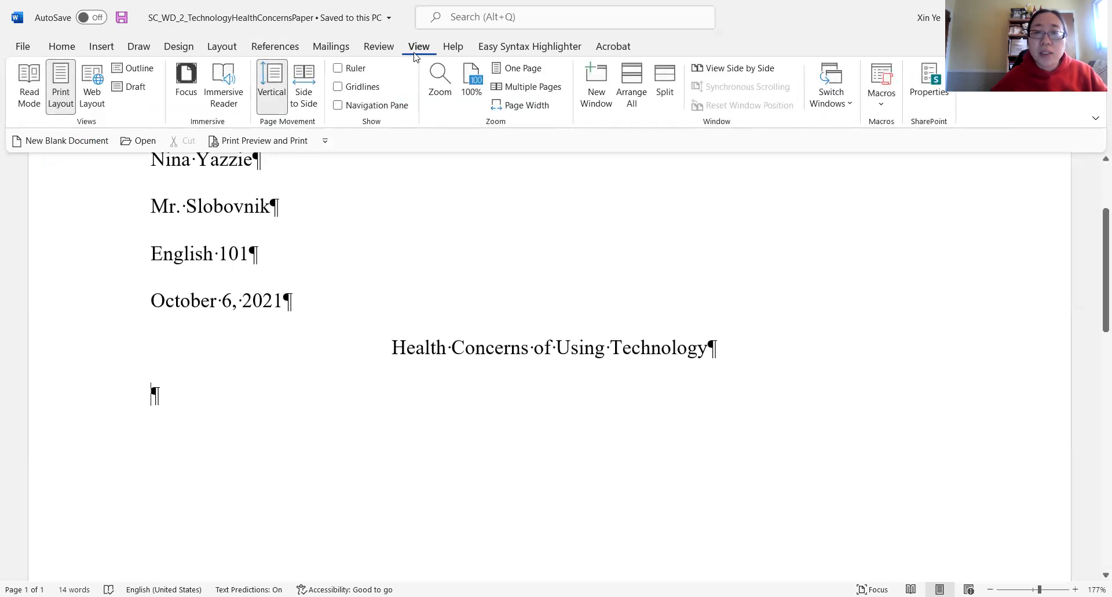
click(339, 69)
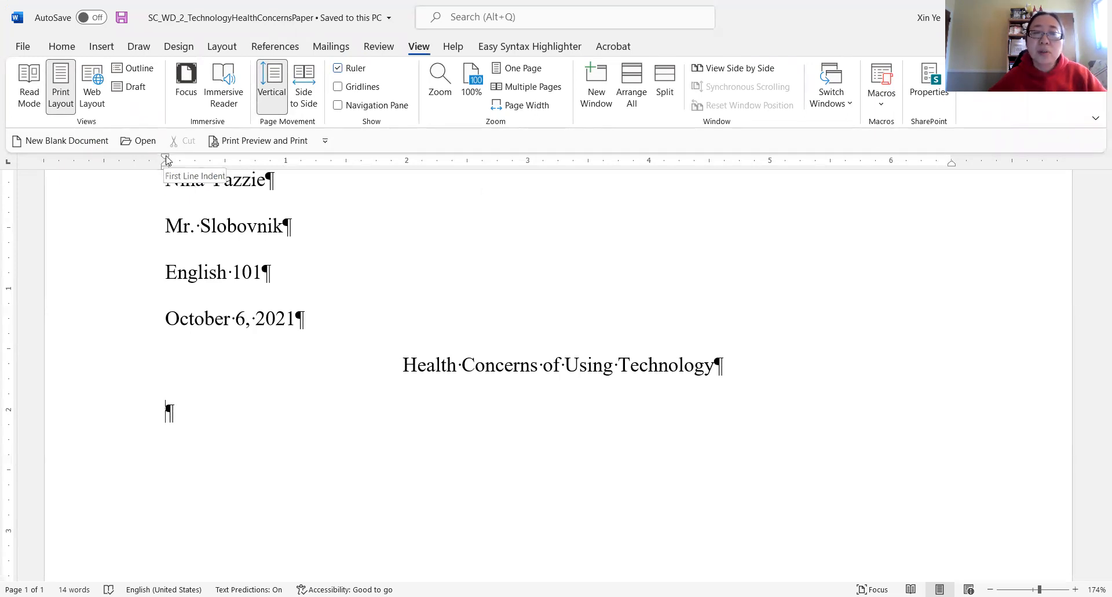
drag(166, 160, 225, 167)
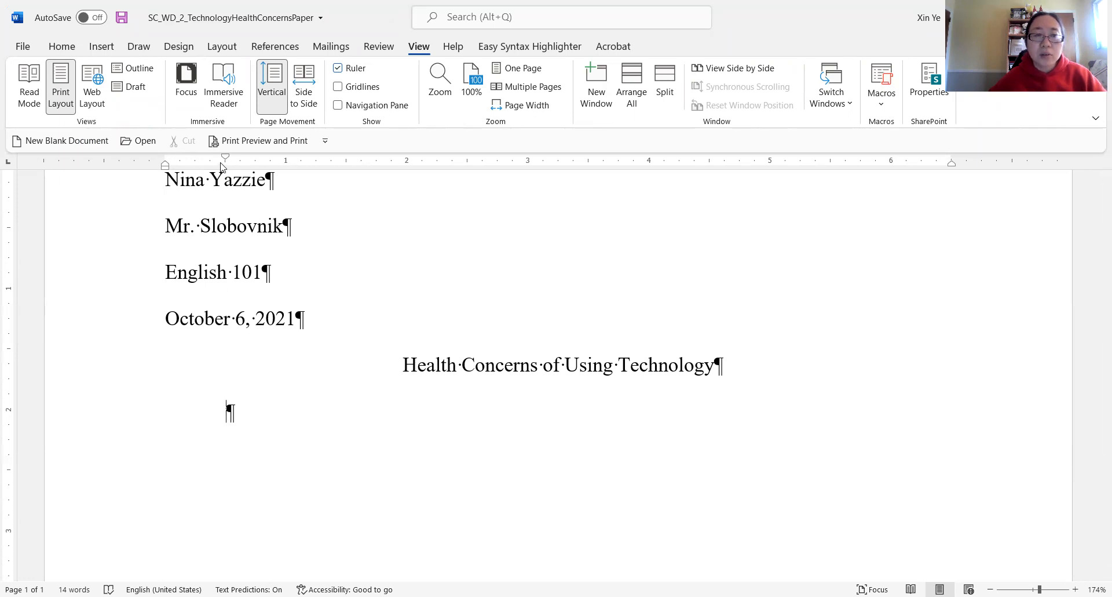
mouse_move(225, 157)
mouse_down()
mouse_move(174, 161)
mouse_move(199, 161)
mouse_up()
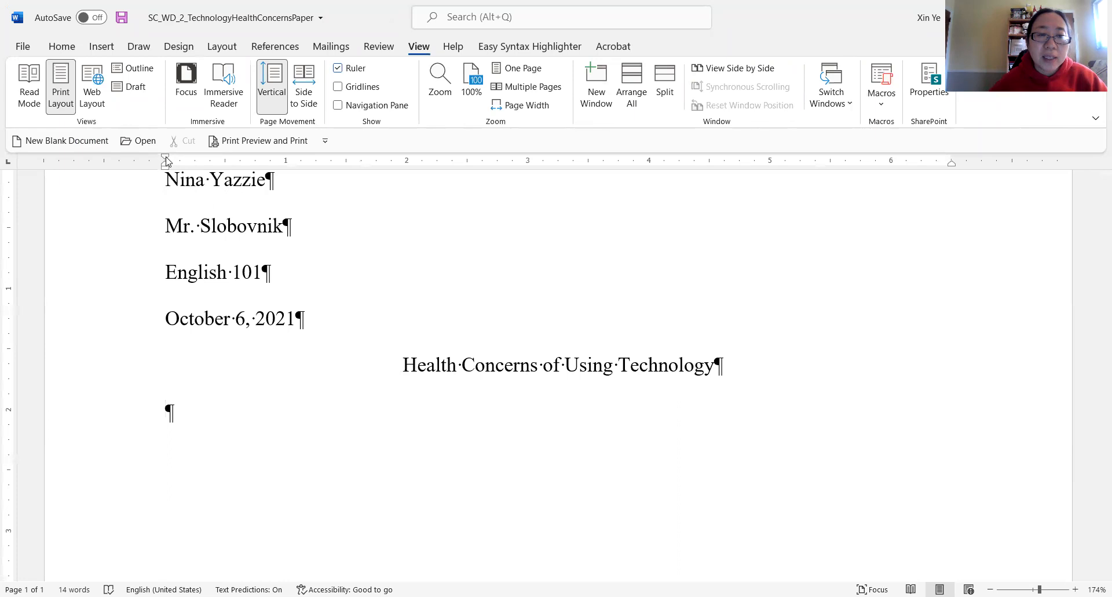
drag(167, 161, 227, 161)
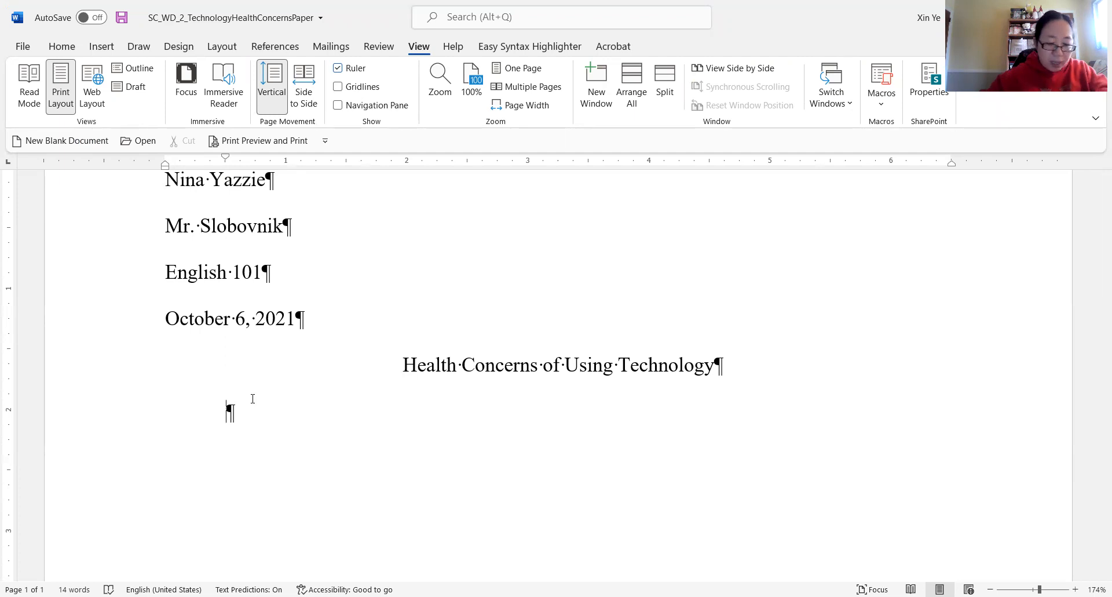
Step: Type the opening sentences on technology concerns, ending with repetitive strain injuries and hearing loss
text(The widespread use of )
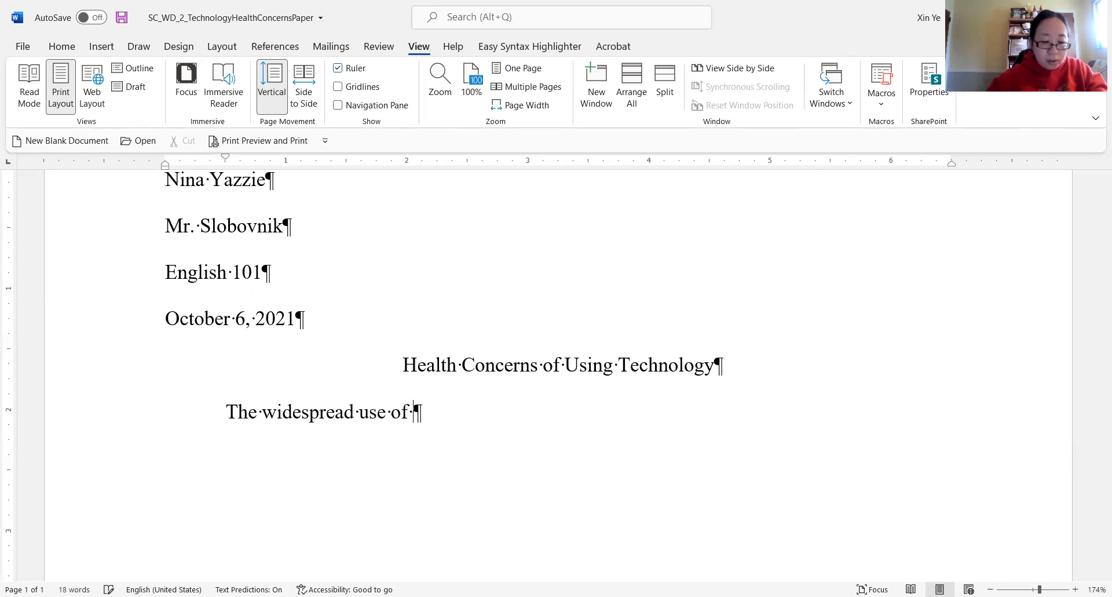
text(technology has led to some )
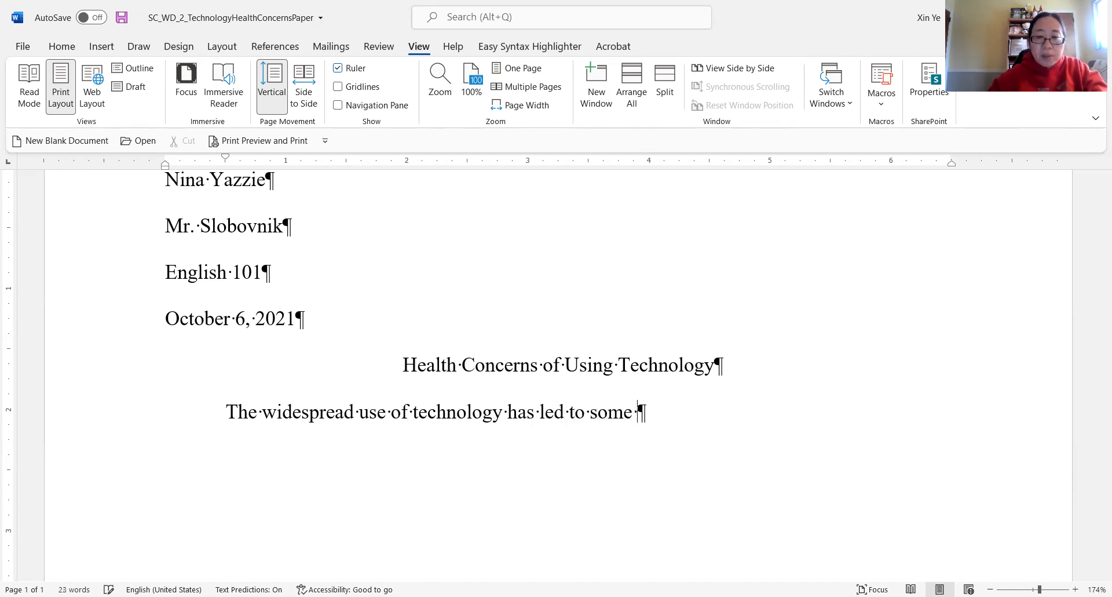
text(important )
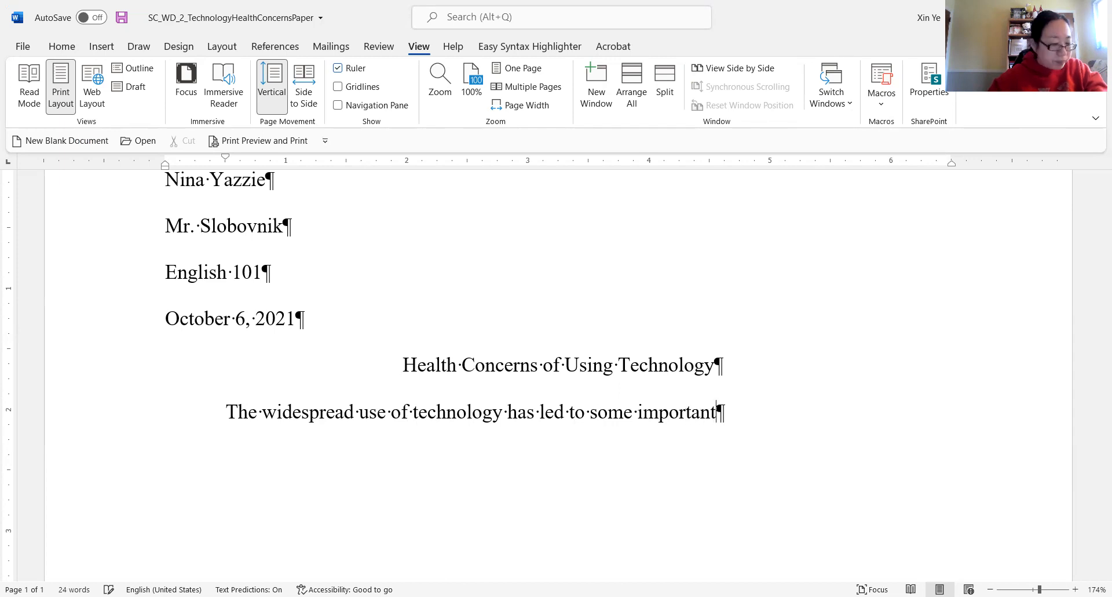
text(user )
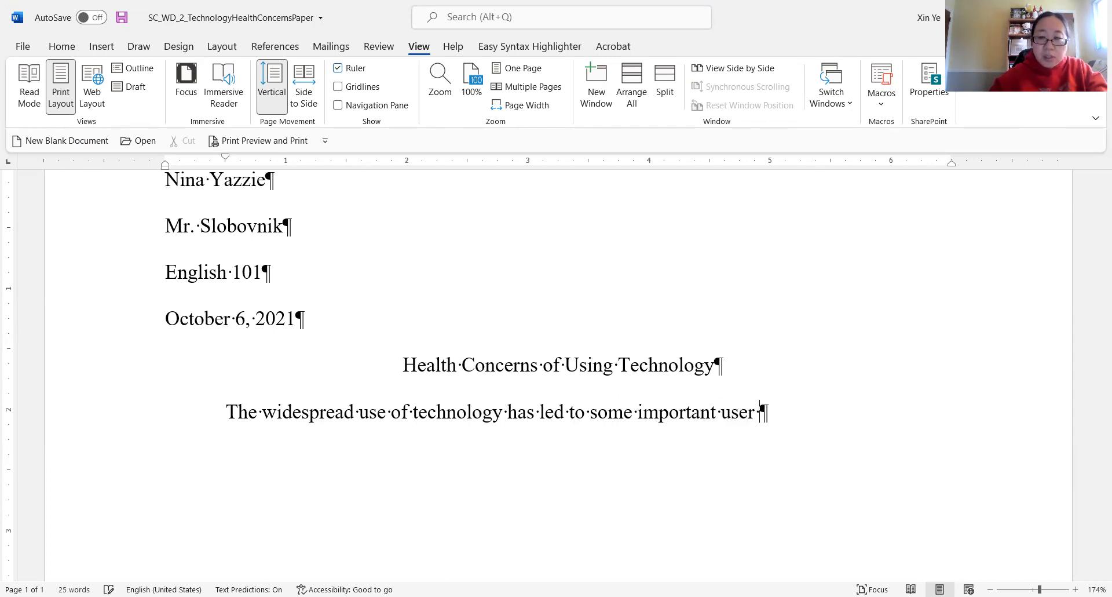
text(concerns)
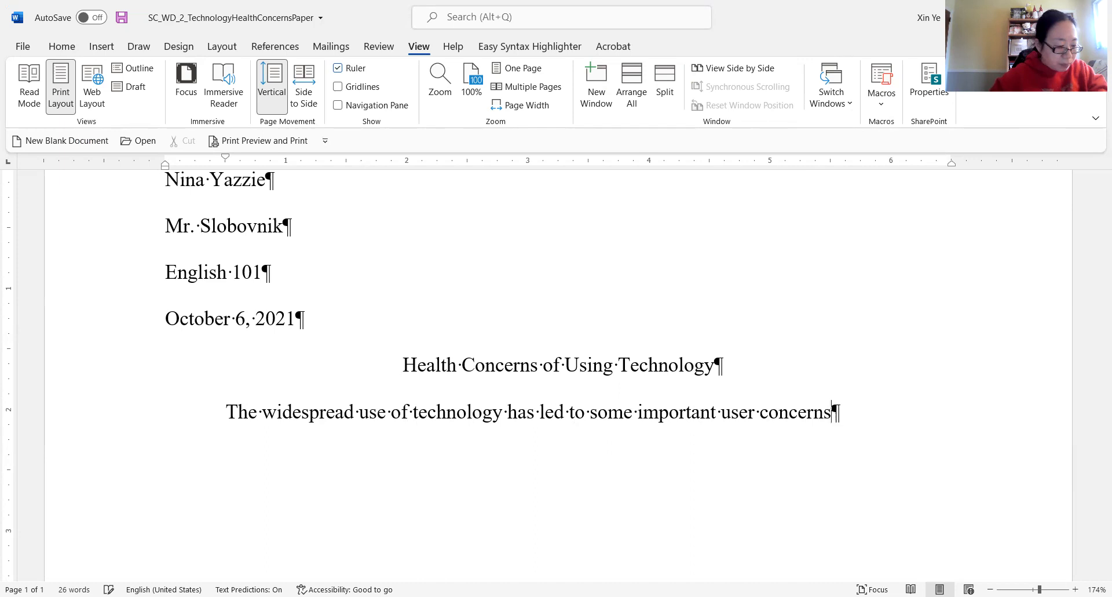
text(. T)
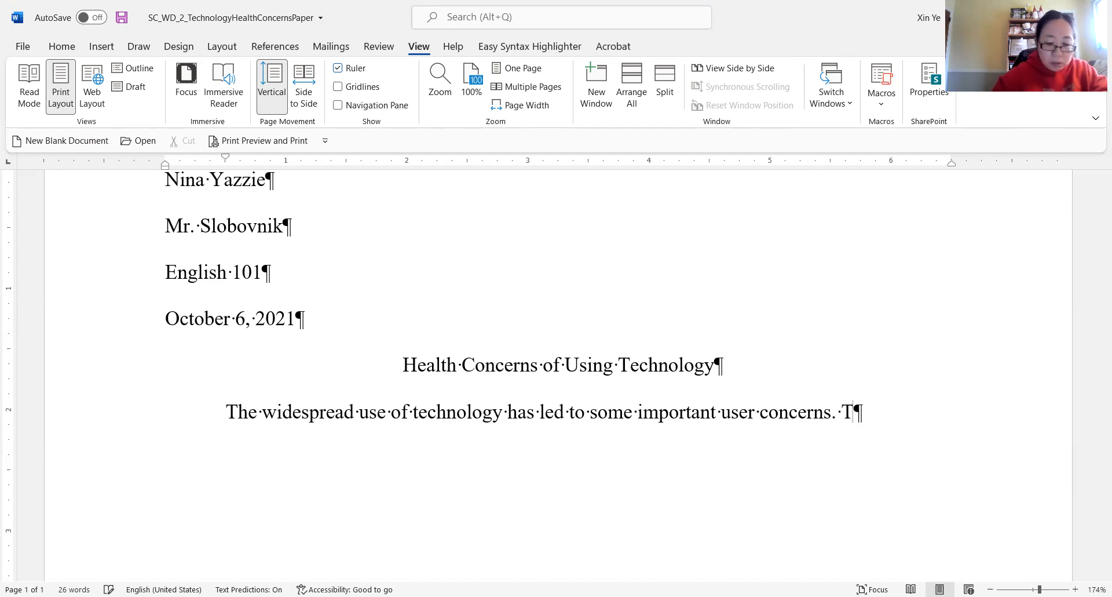
text(wo of the more )
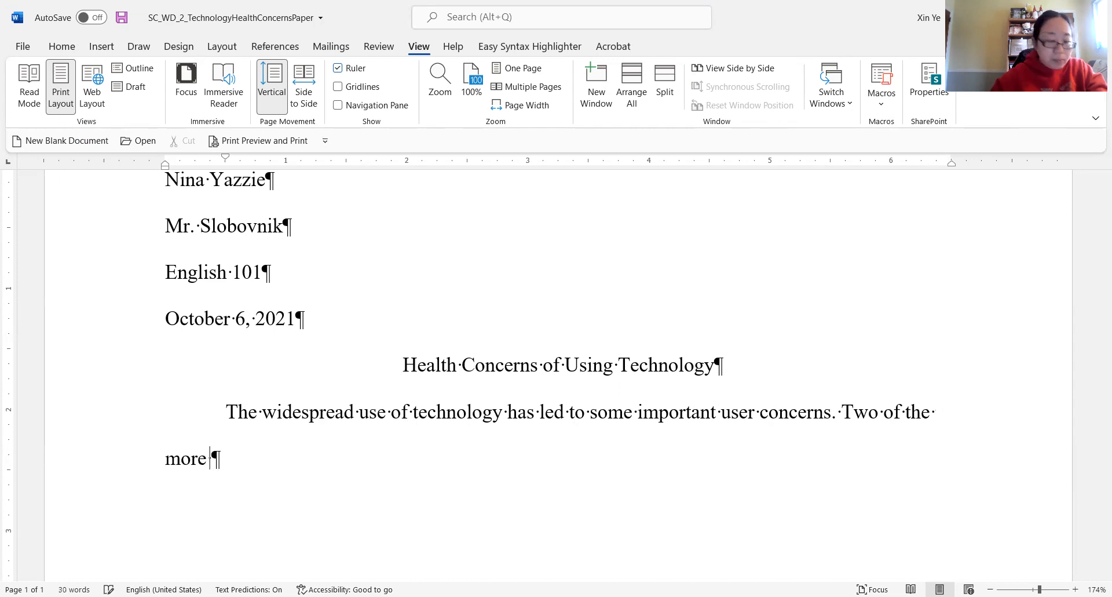
text(common)
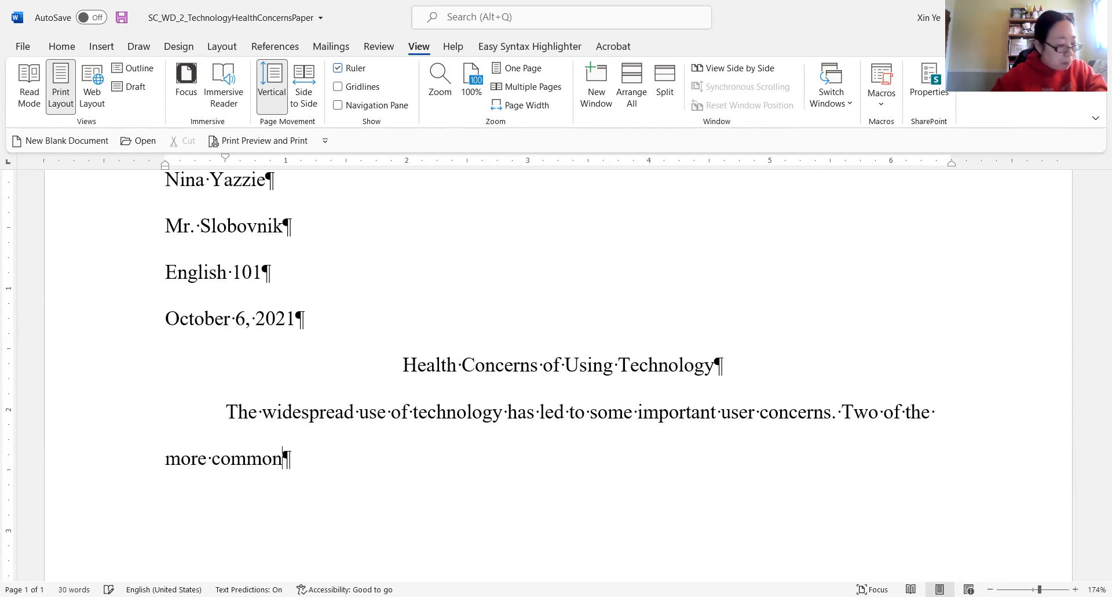
text( physical health concer)
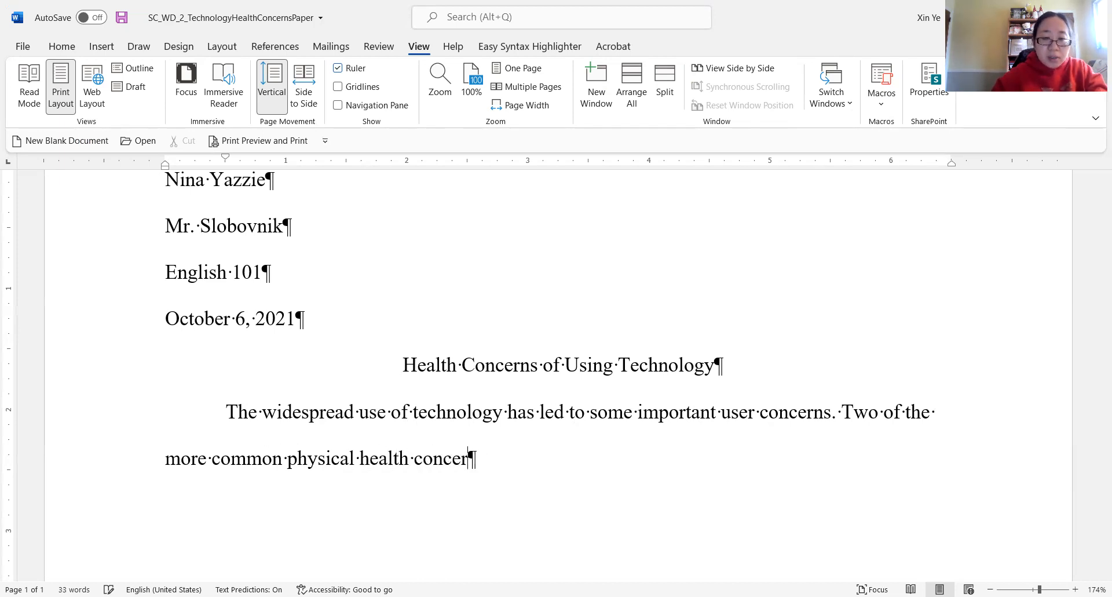
text(ns are repeti)
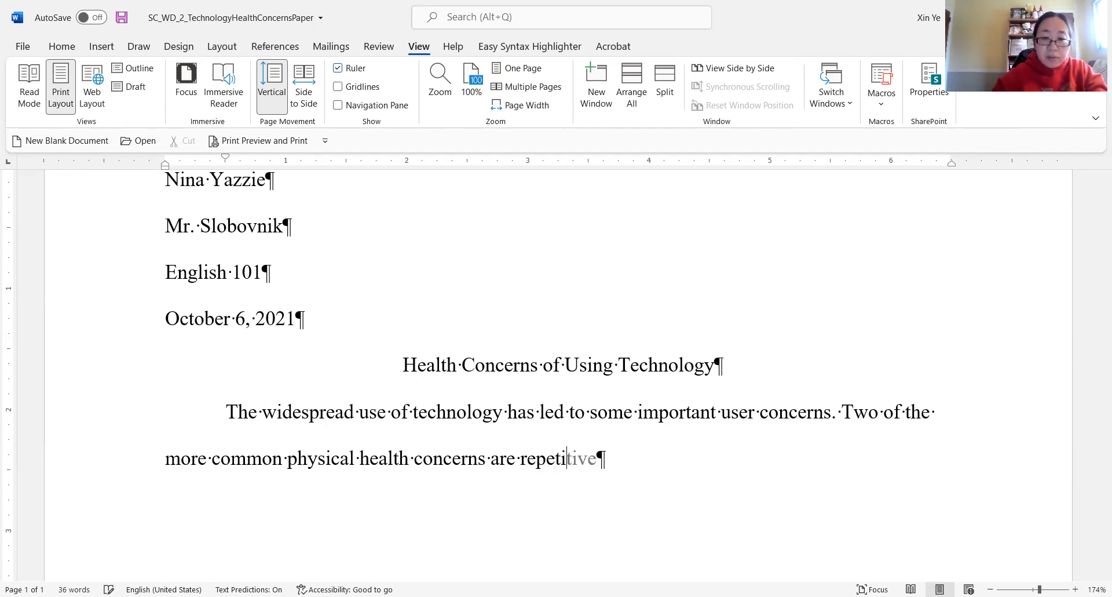
key(Tab)
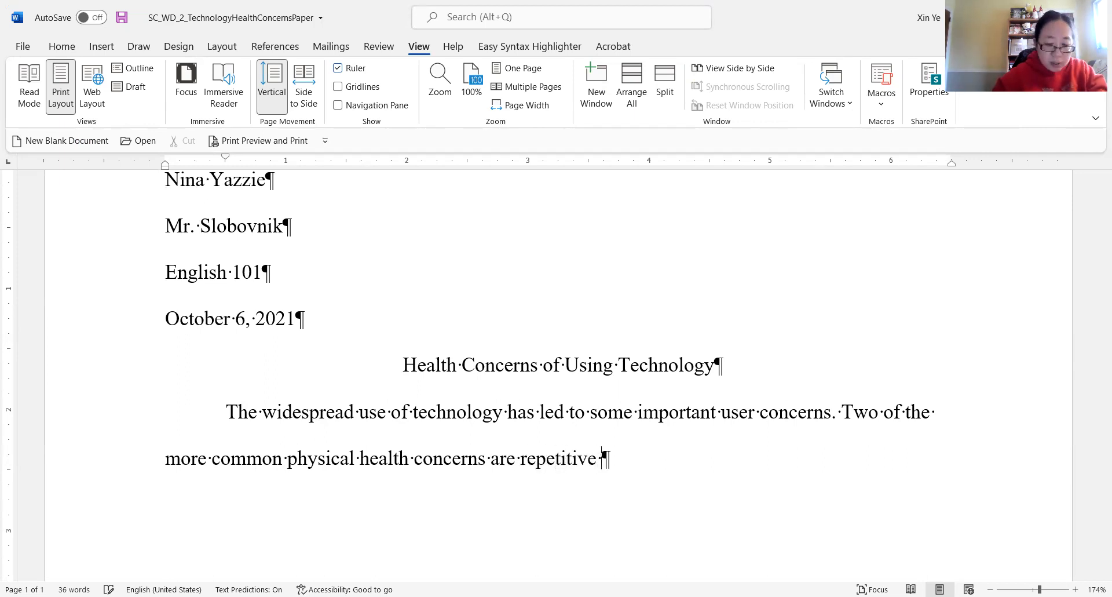
text(strains)
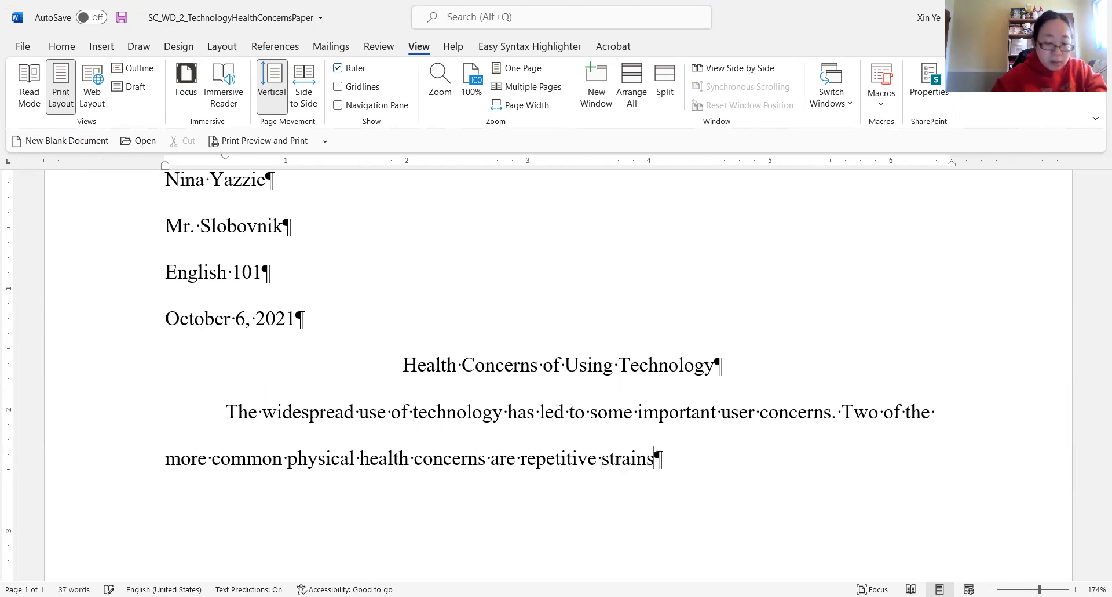
key(BackSpace)
text(injuries and hearing loss.)
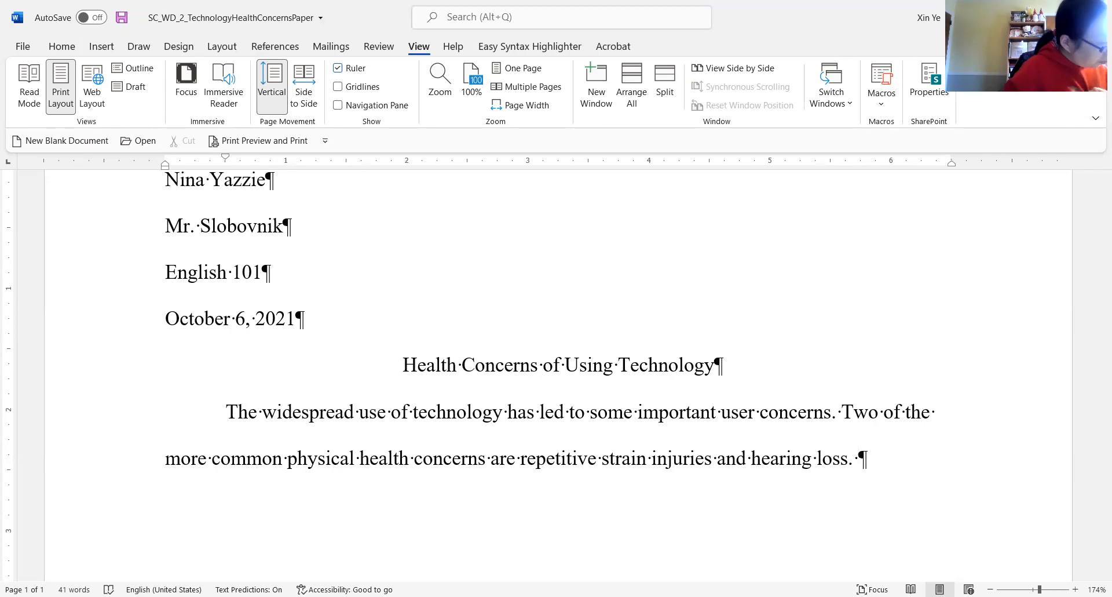
Step: Add the sentence 'These conditions are on the rise of users of technology.'
text(The)
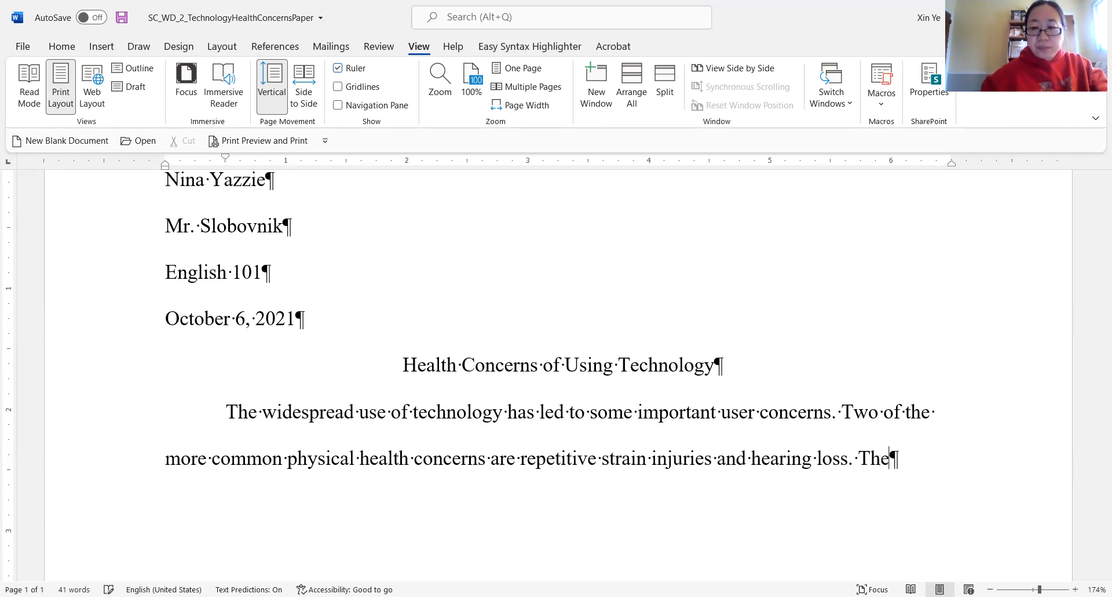
text(se c)
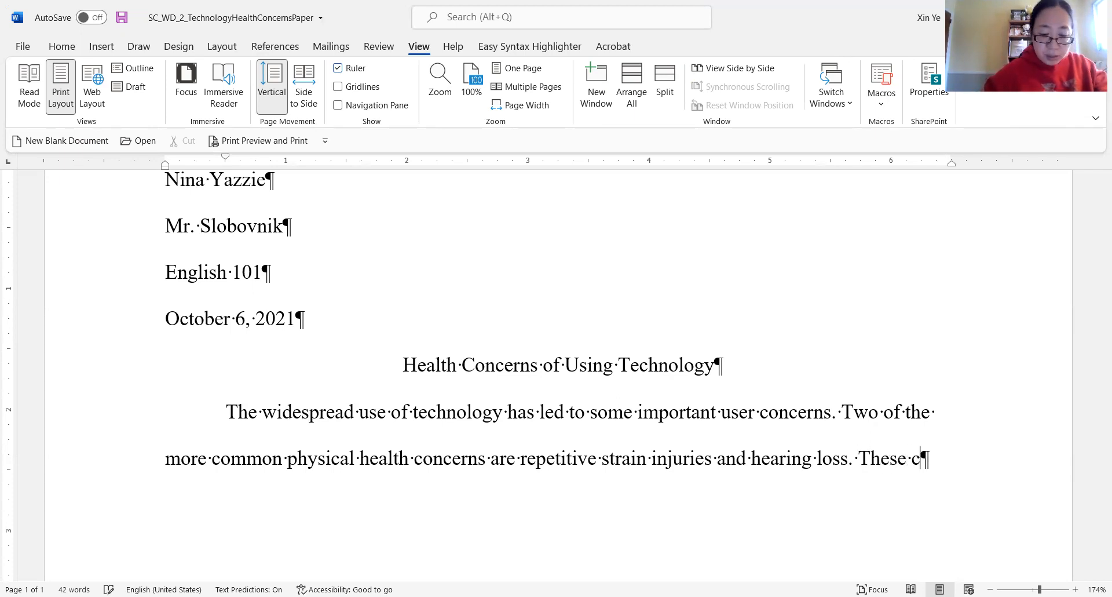
text(onditions are)
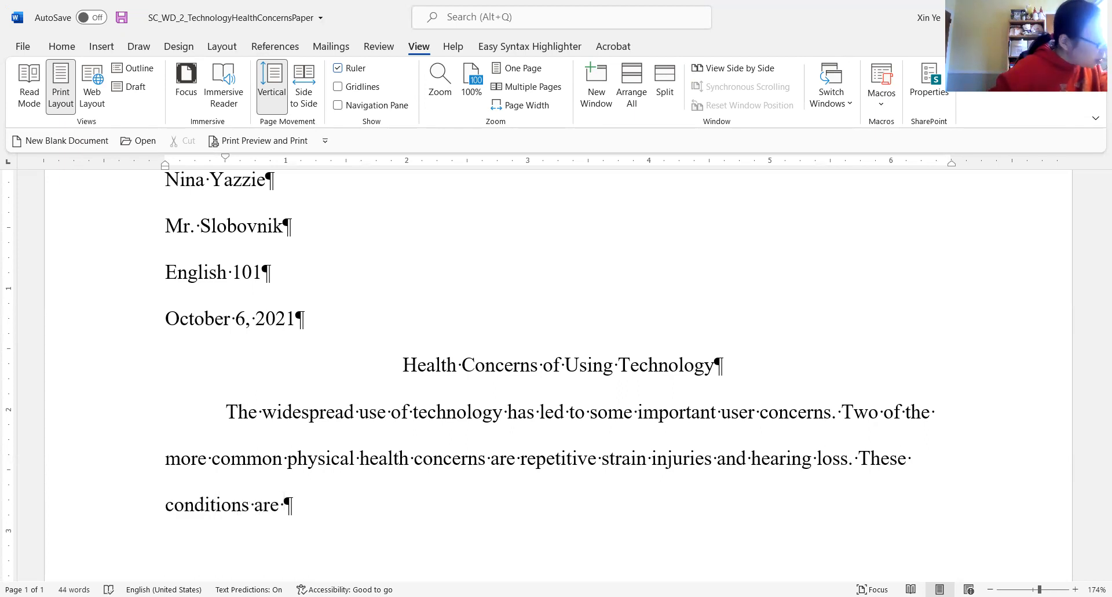
text( o)
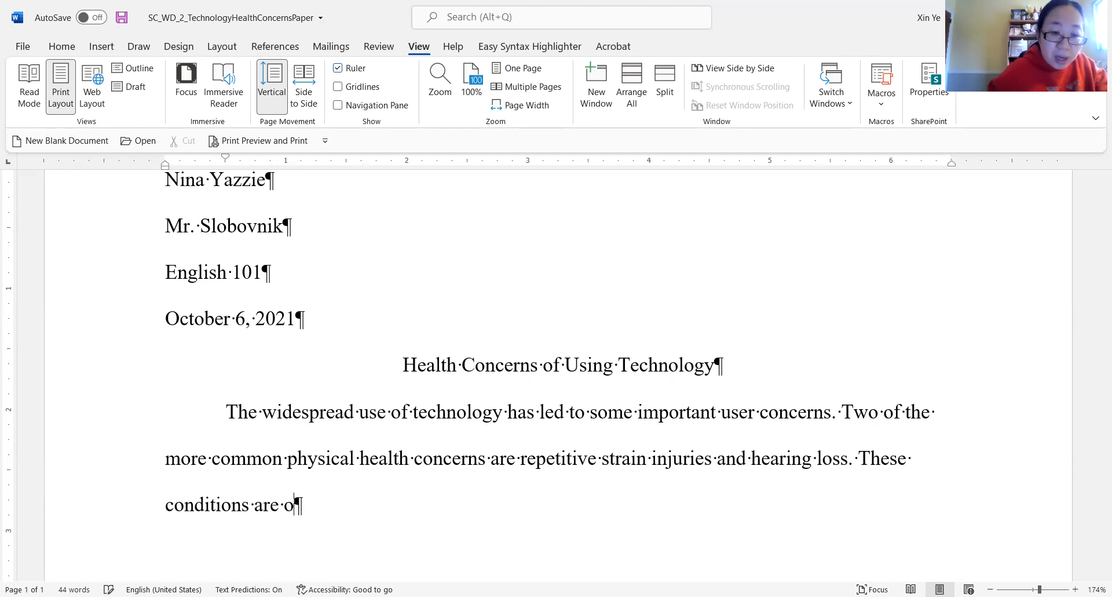
text(n tec)
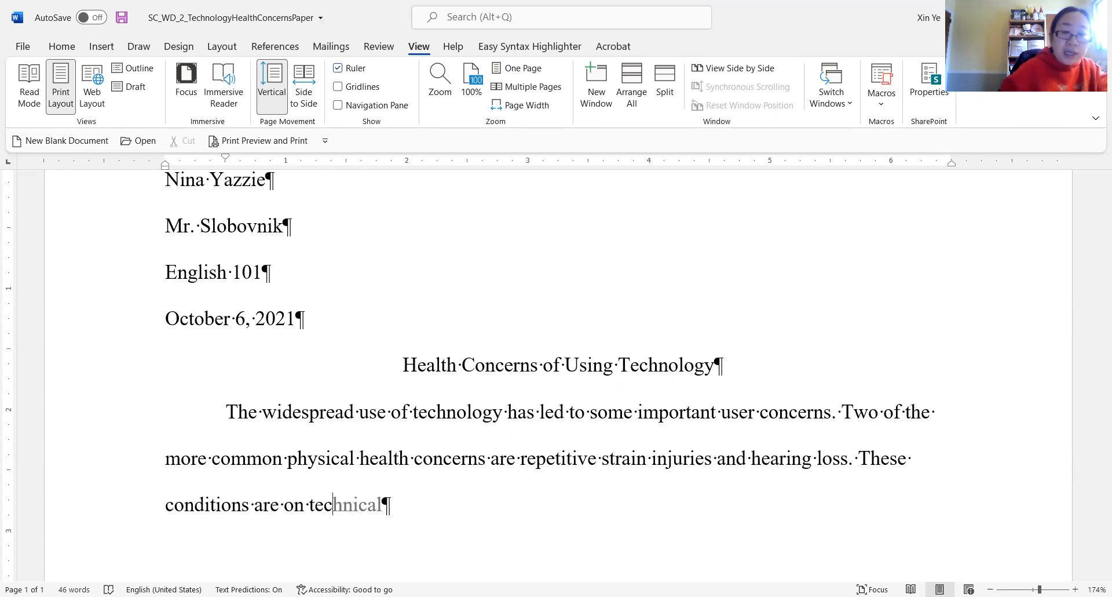
key(BackSpace)
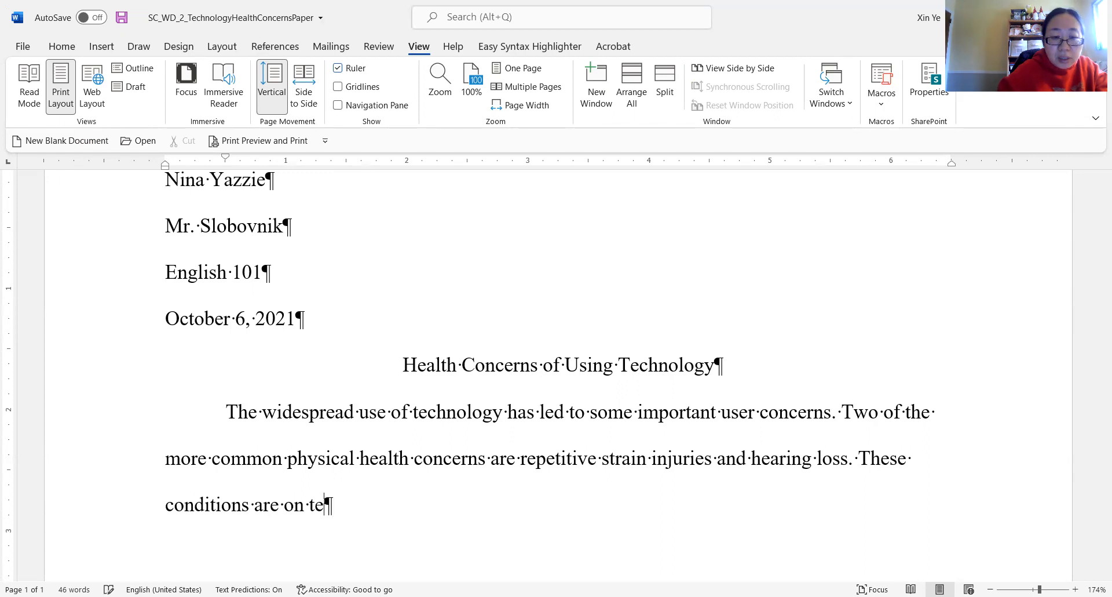
text(h)
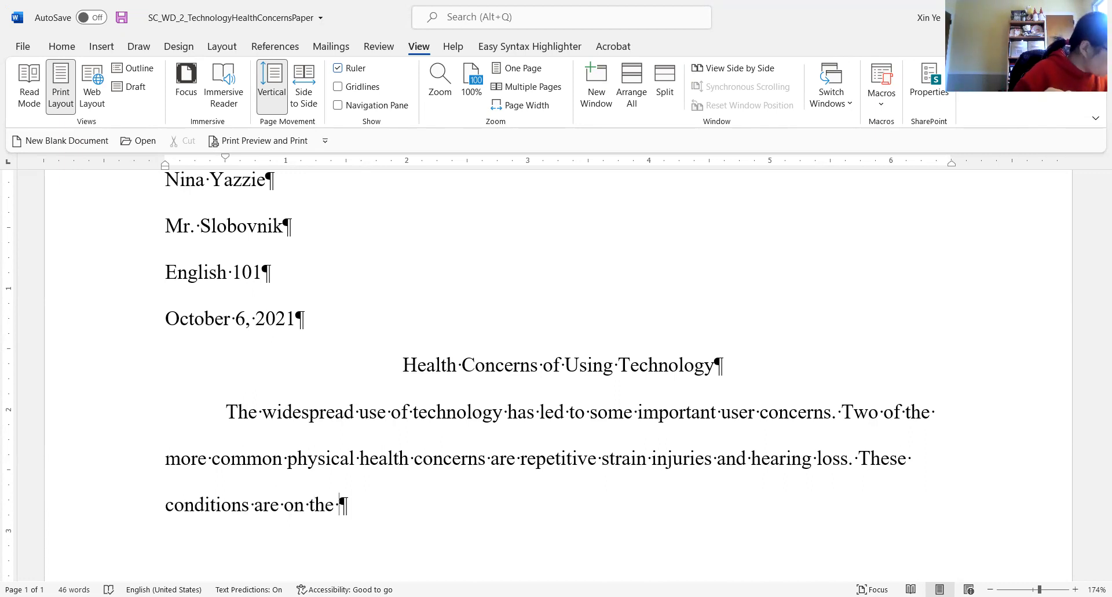
text(r)
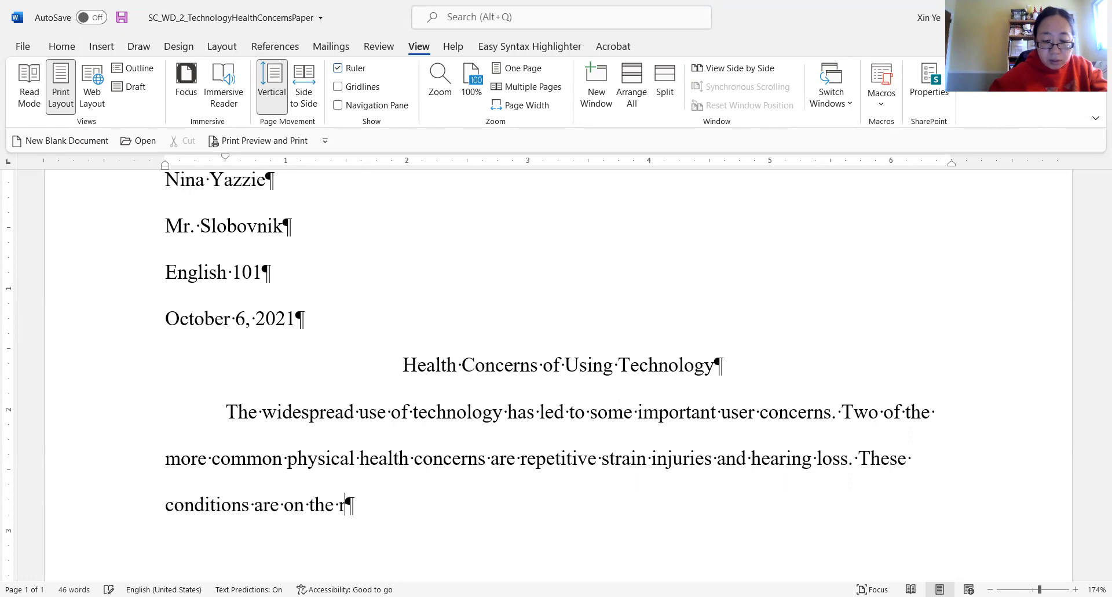
text(ise of use)
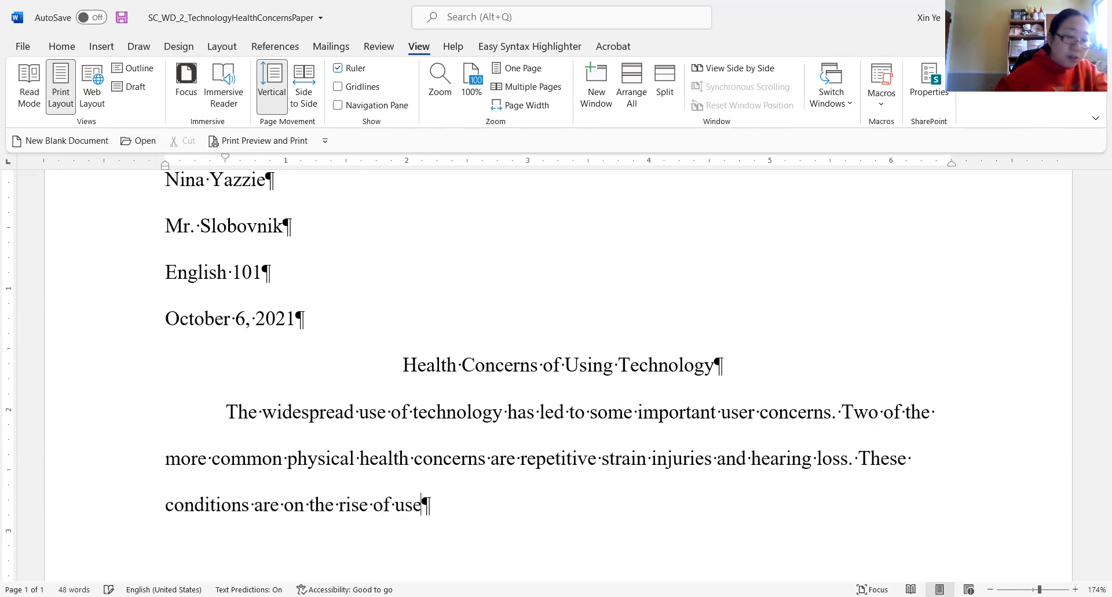
text(rs o techn)
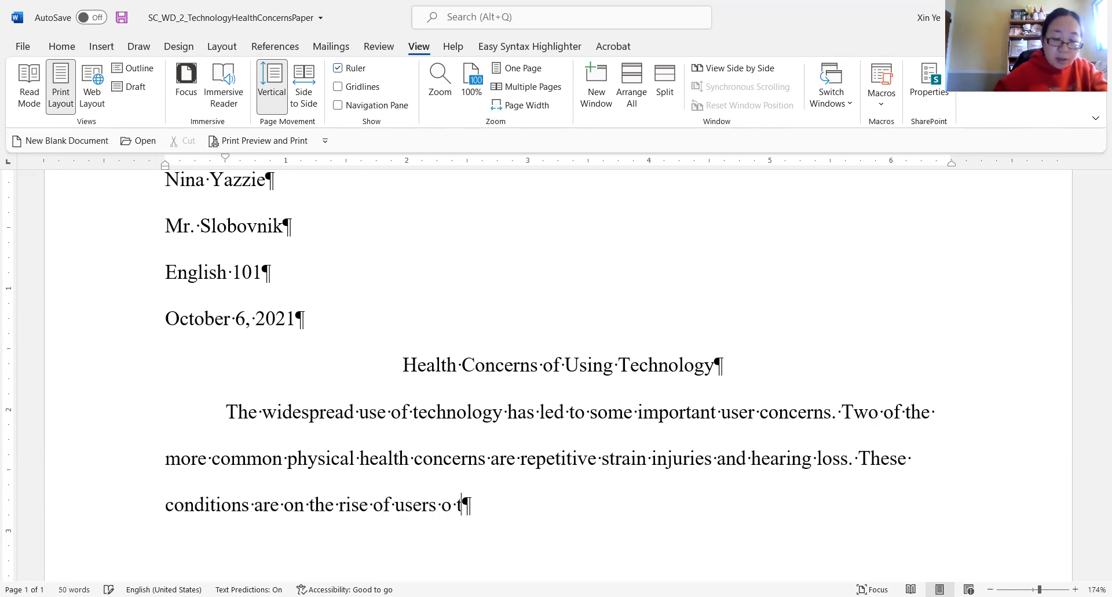
key(BackSpace)
key(BackSpace)
key(BackSpace)
key(BackSpace)
key(BackSpace)
key(BackSpace)
text(f tech)
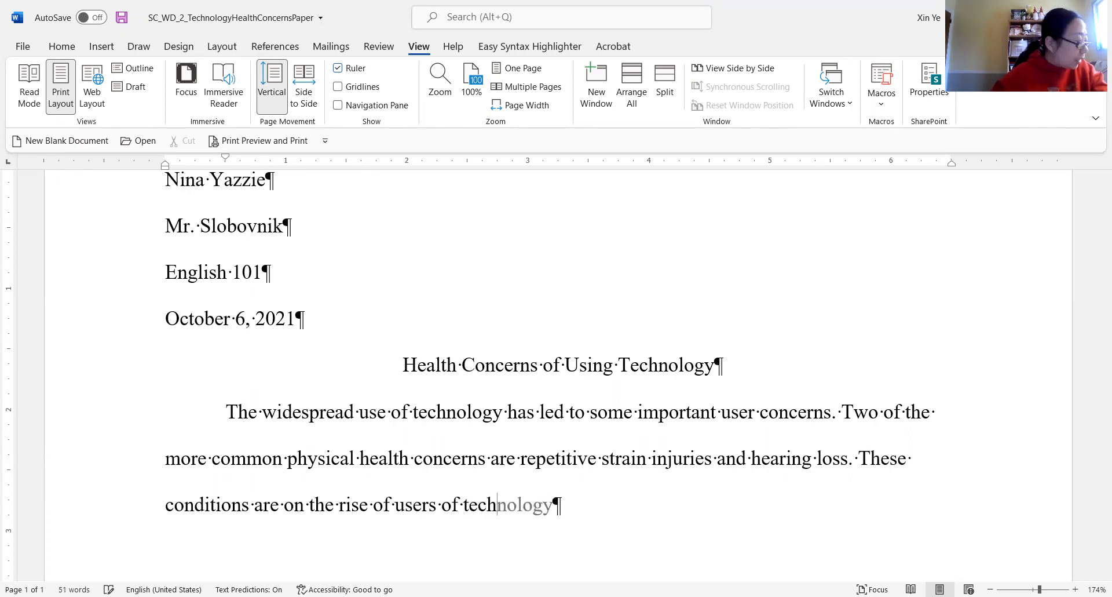
key(Tab)
text(.)
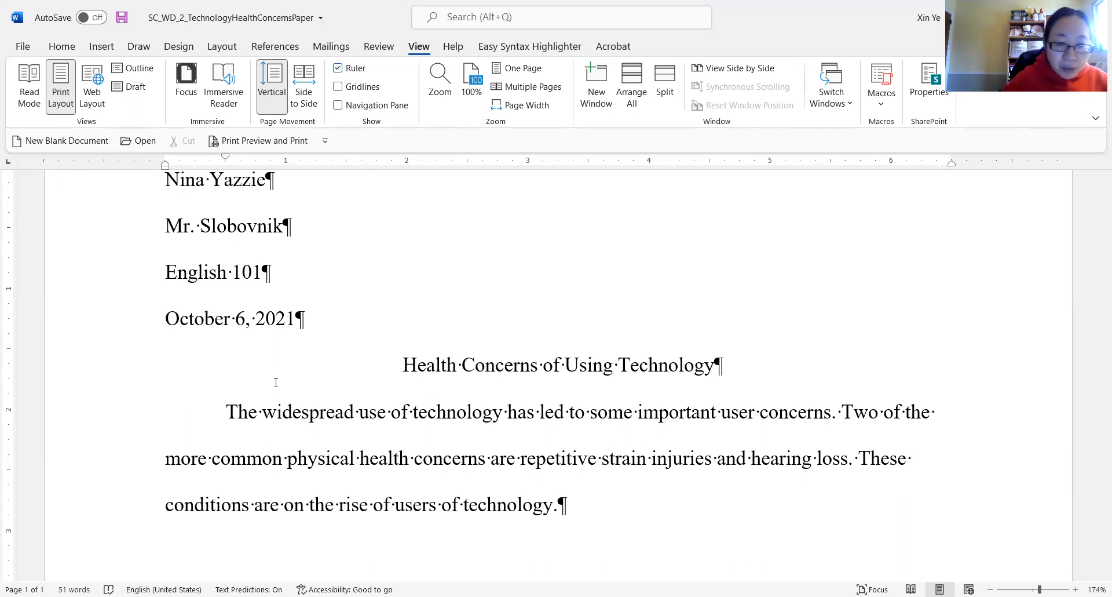
Step: Inspect the AutoCorrect options on the auto-corrected word 'the', then go to the File start page
double_click(320, 508)
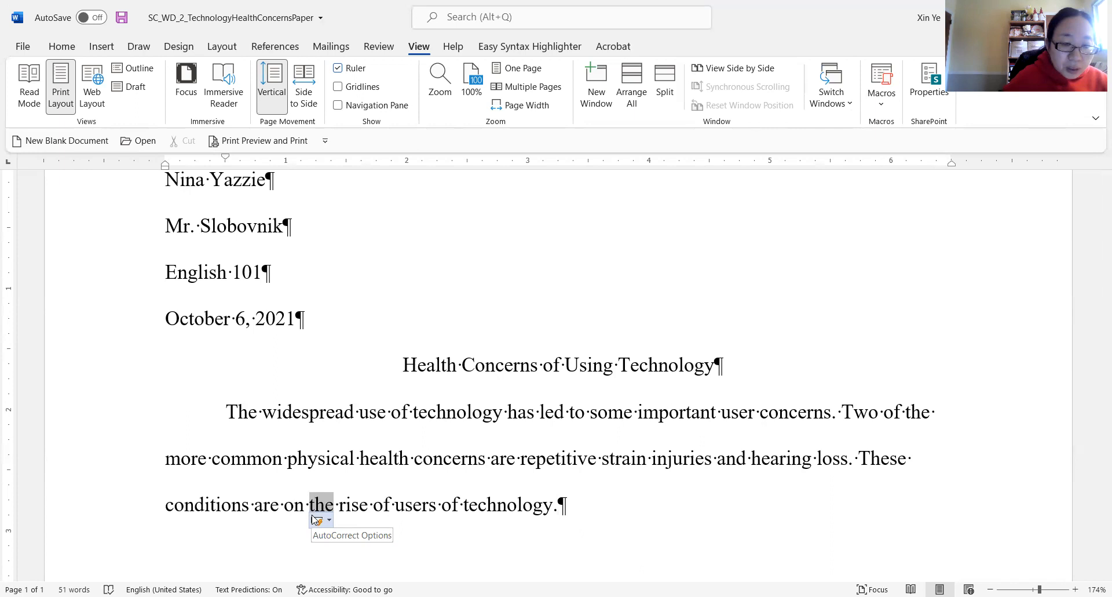
click(318, 520)
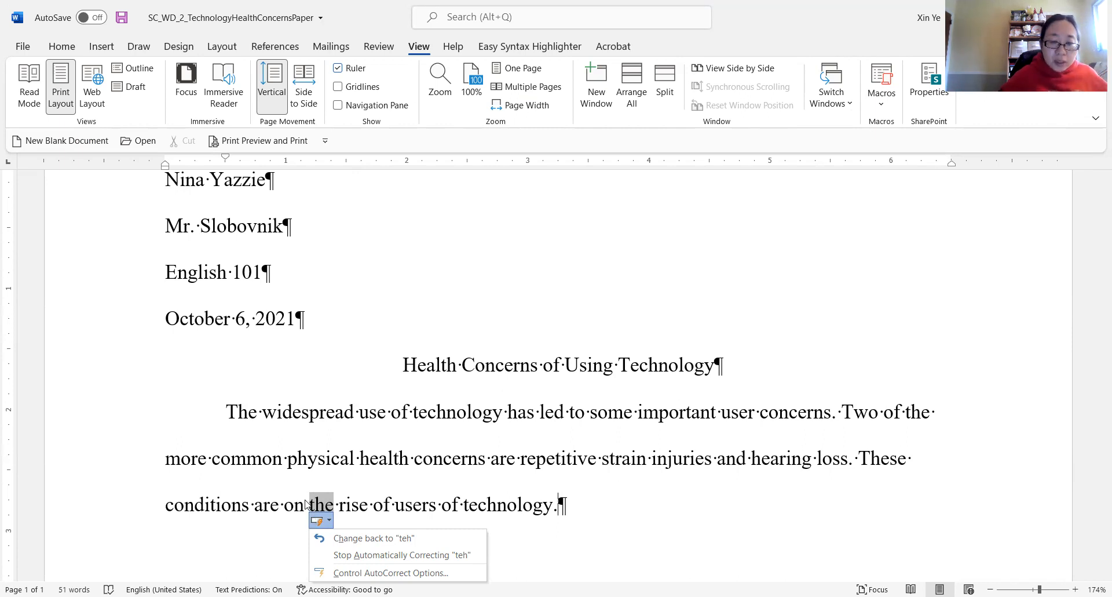
click(317, 479)
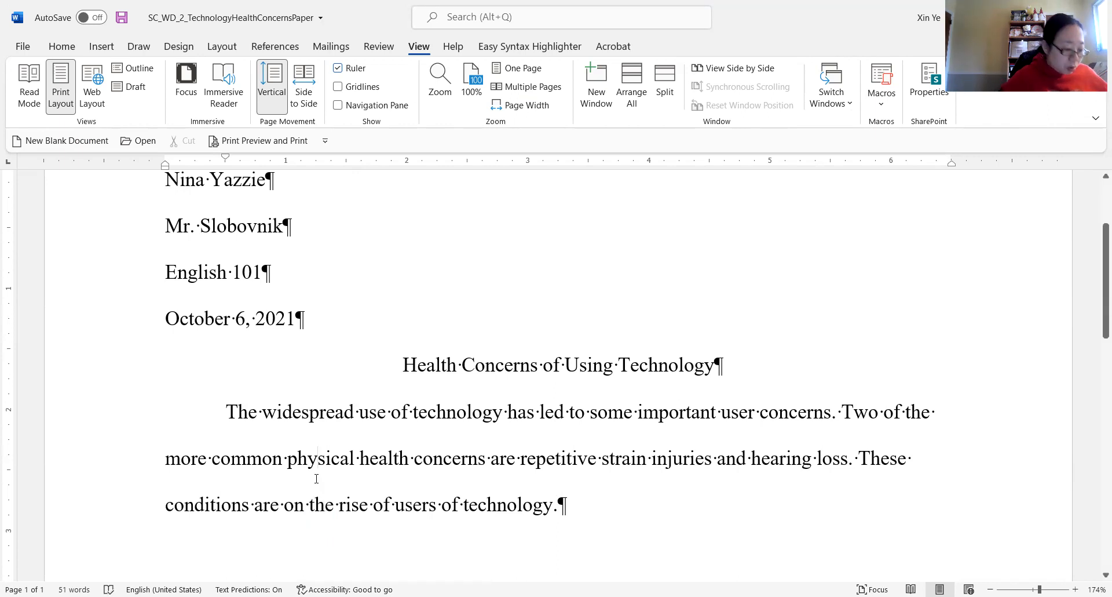
click(24, 47)
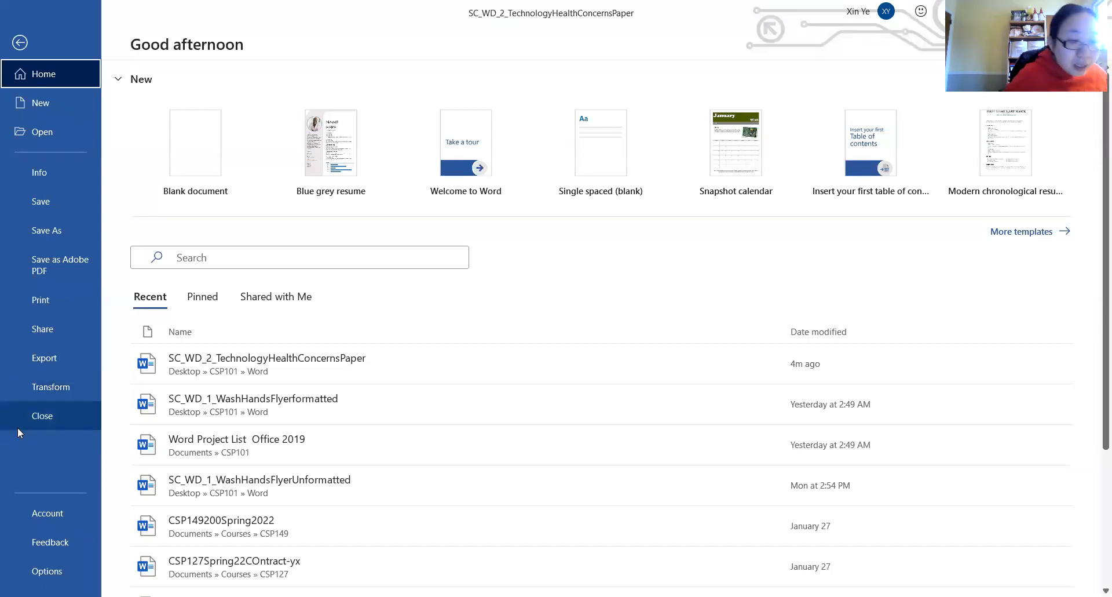
Step: Add an AutoCorrect entry replacing 'comptuer' with 'computer' in Word Options > Proofing
click(47, 571)
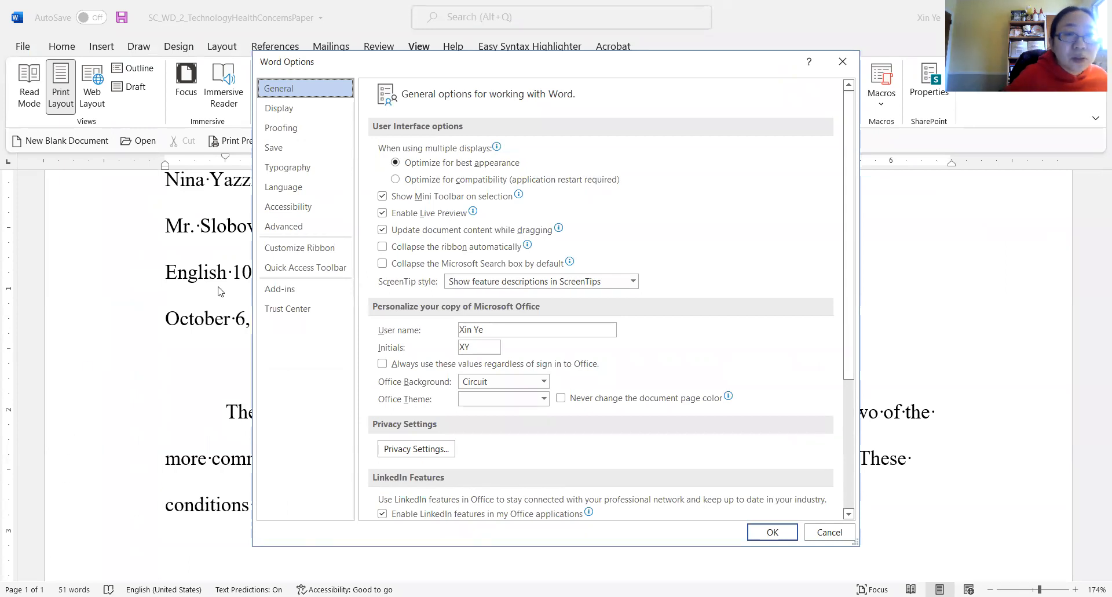
click(294, 133)
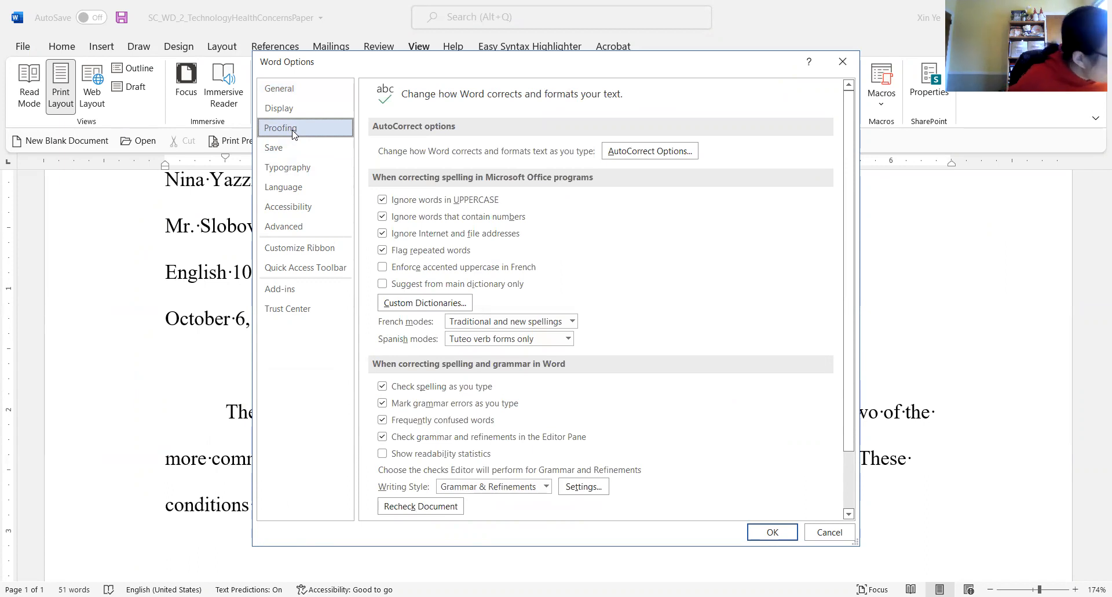
click(666, 149)
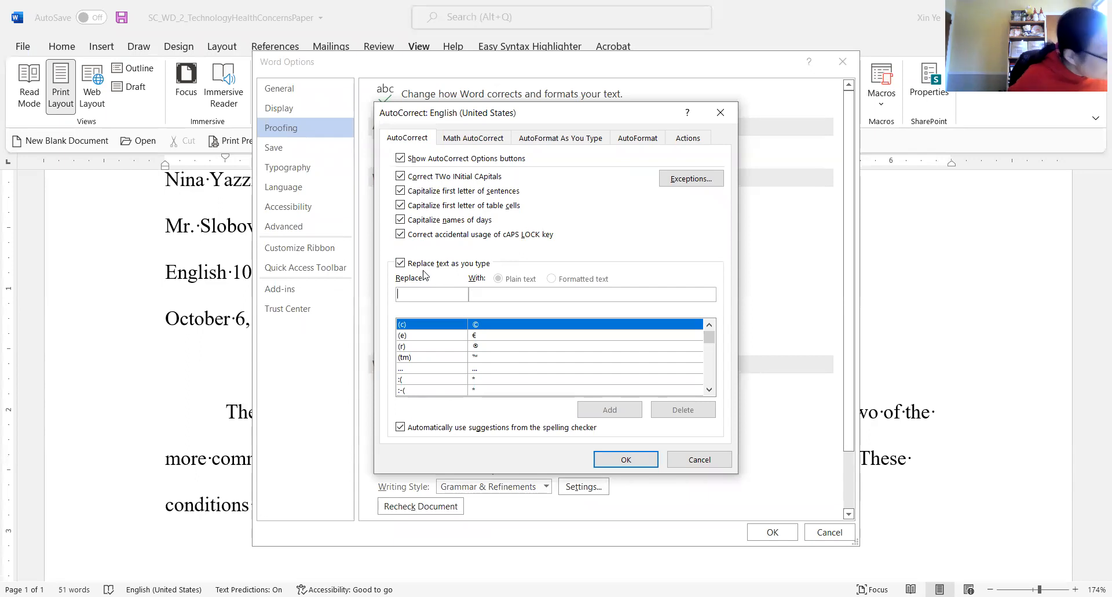
text(com)
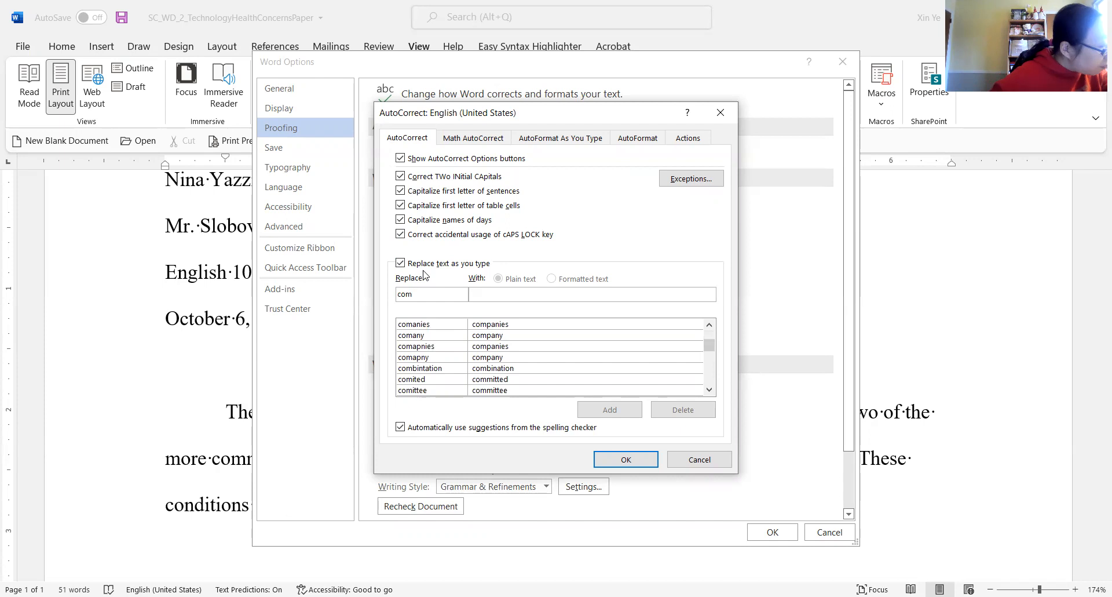
text(ptuer)
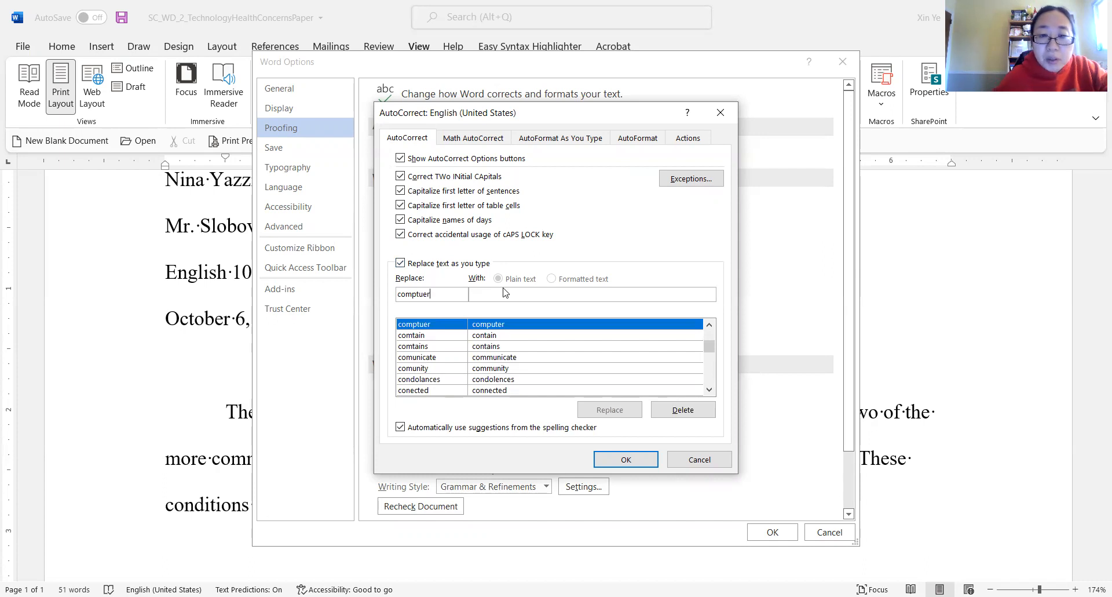
text(comp)
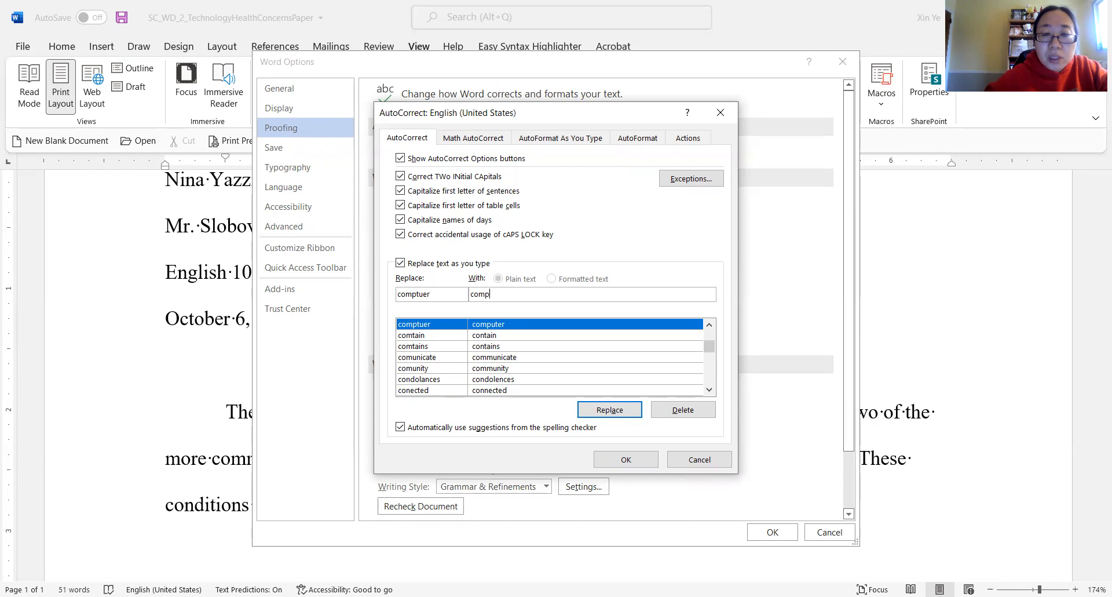
text(uter)
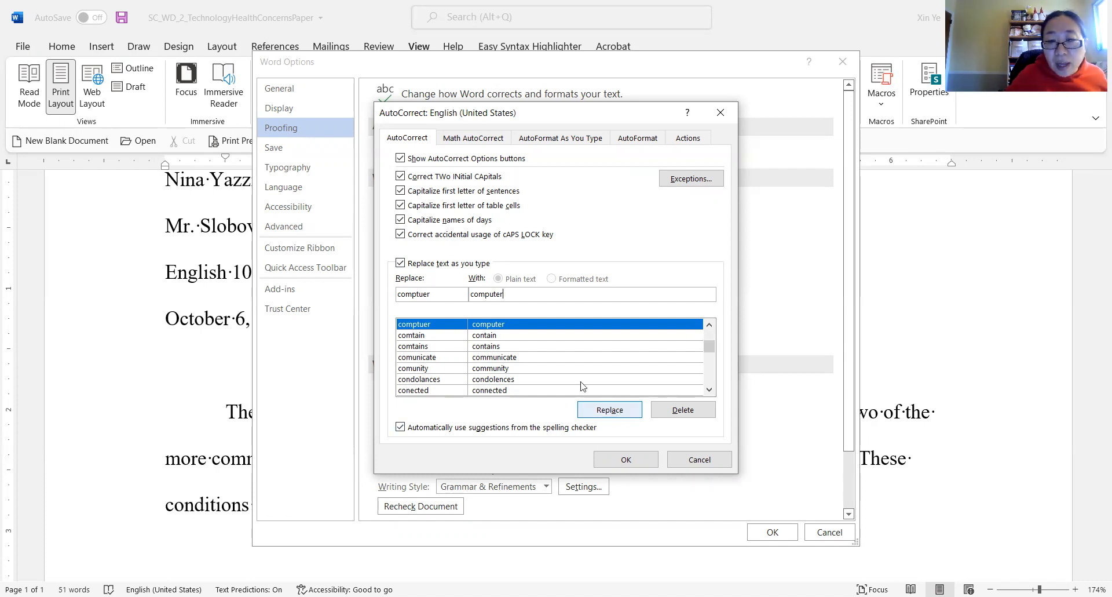
click(626, 458)
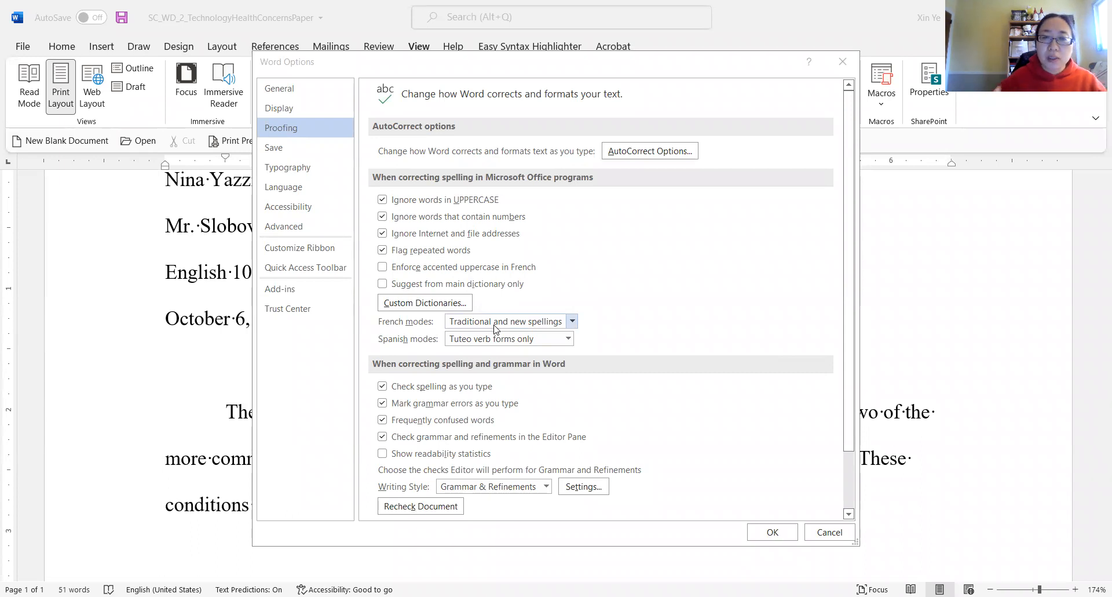
Step: Recheck the AutoCorrect list, then close it and Word Options to return to the paper
click(643, 153)
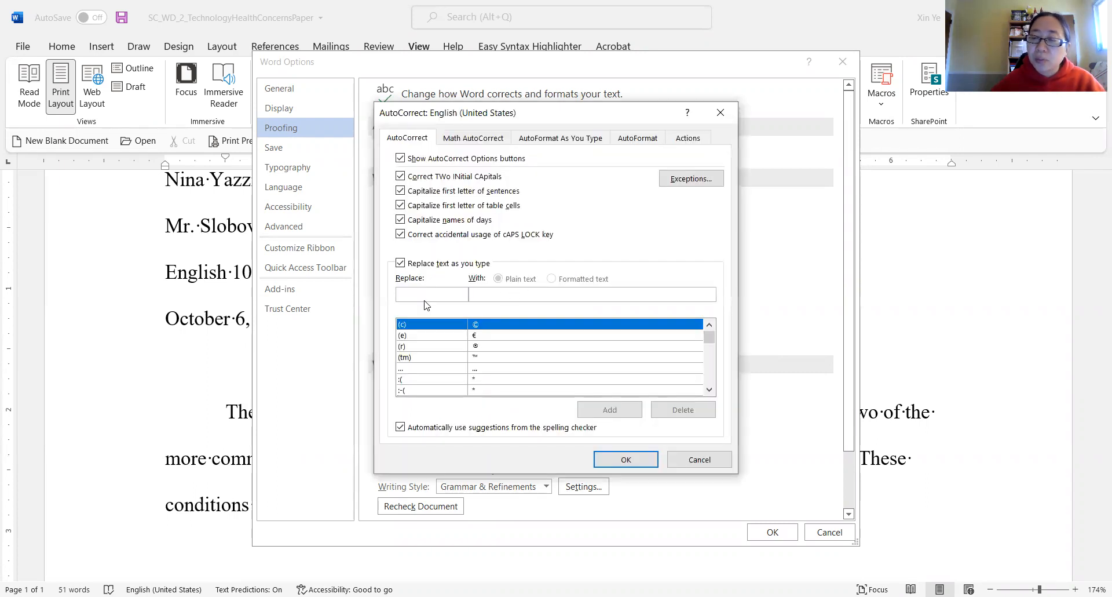
click(727, 119)
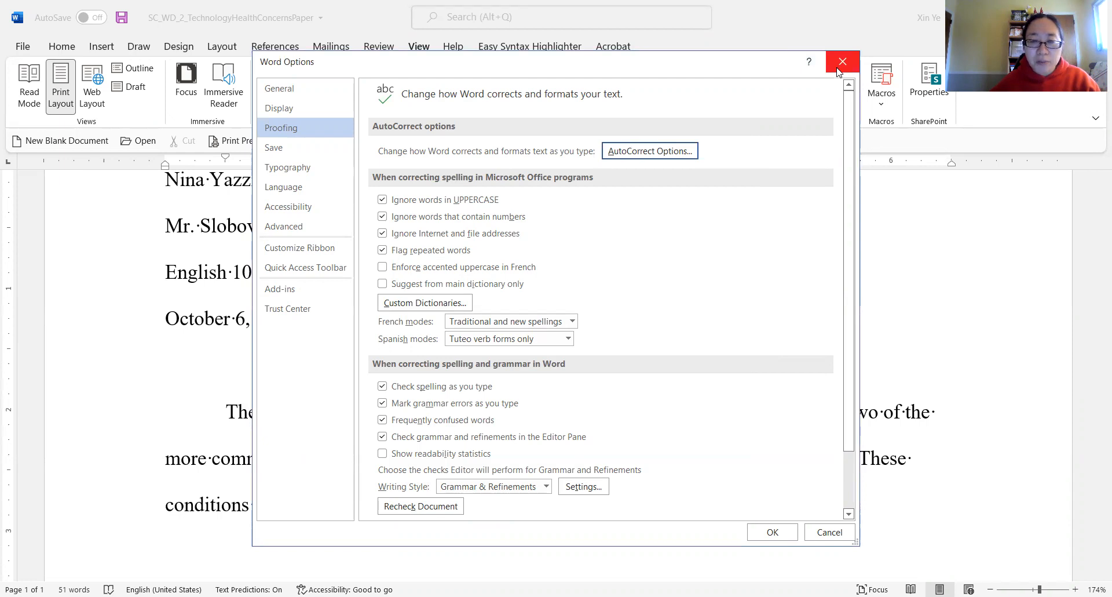
click(838, 68)
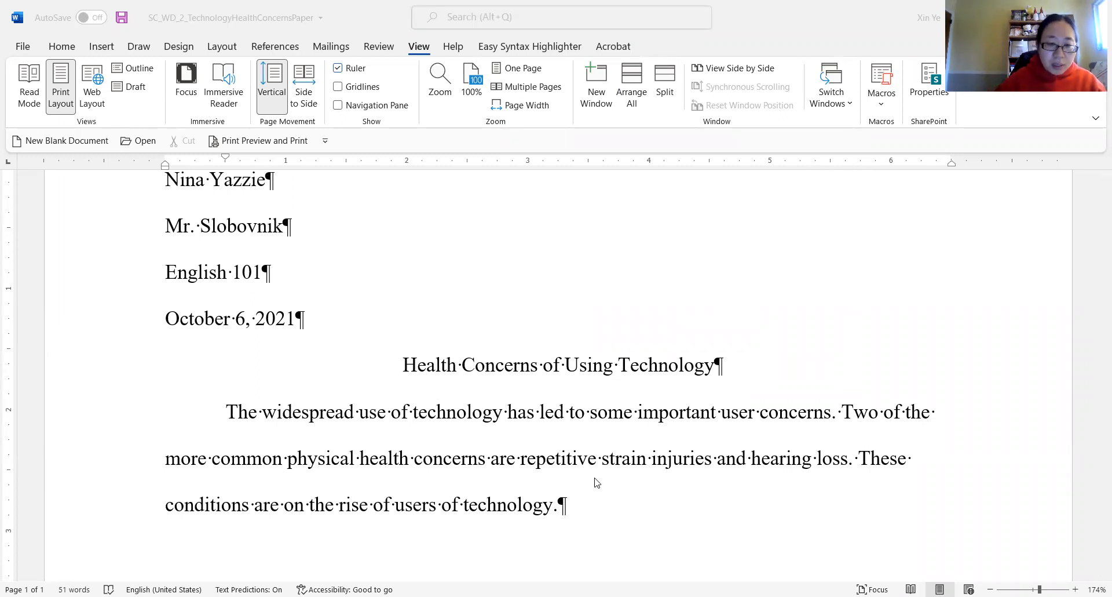
Step: Start a new paragraph defining repetitive strain injury (RSI), naming wrist tendonitis and carpal tunnel syndrome
scroll(625, 504, down, 2)
click(567, 417)
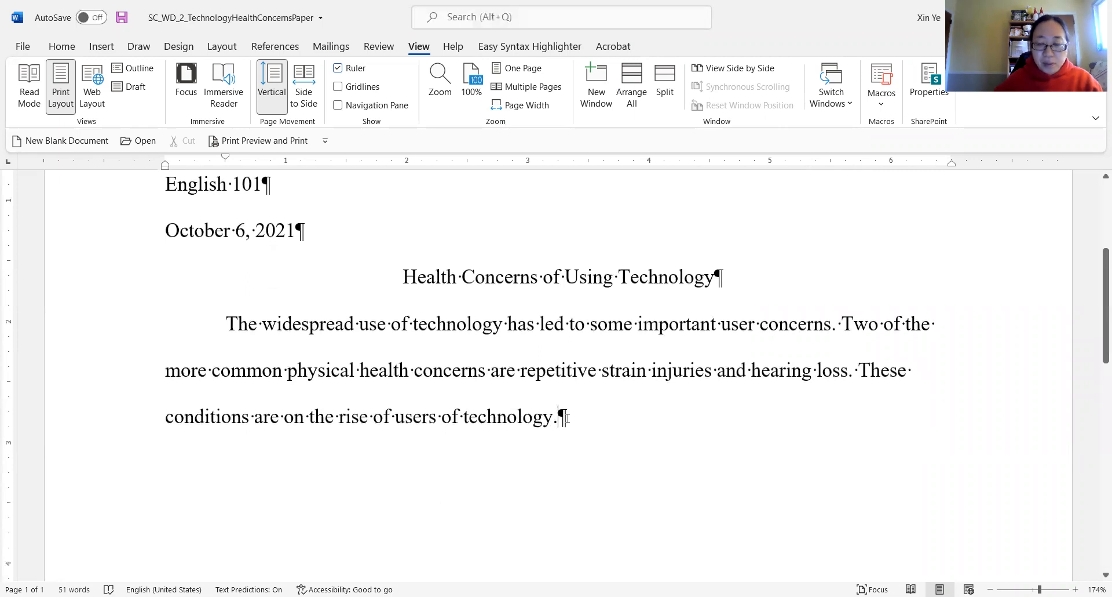
key(Return)
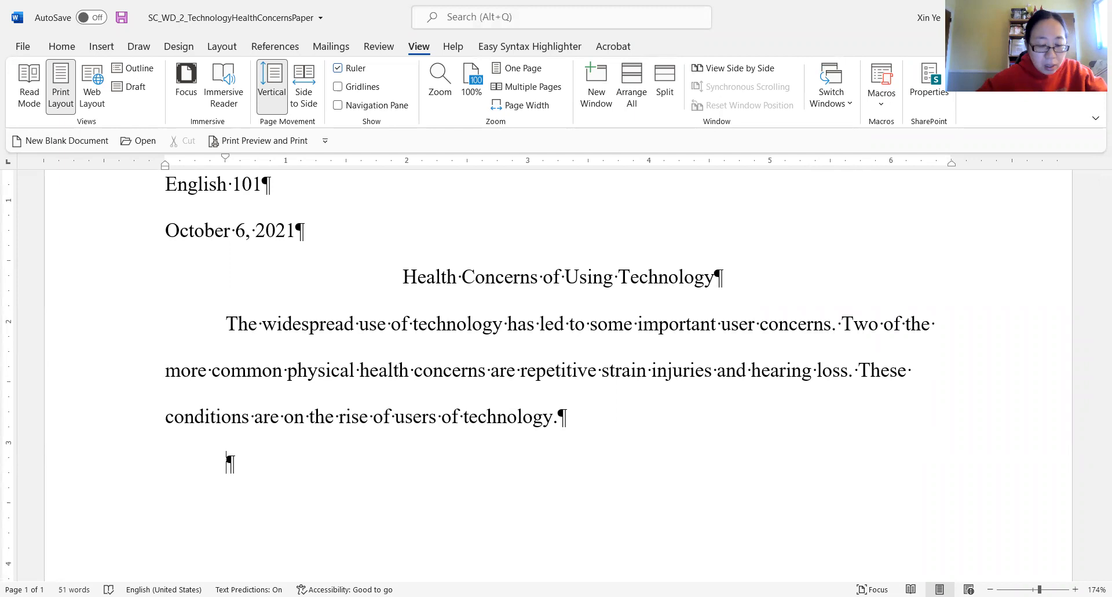
text(A)
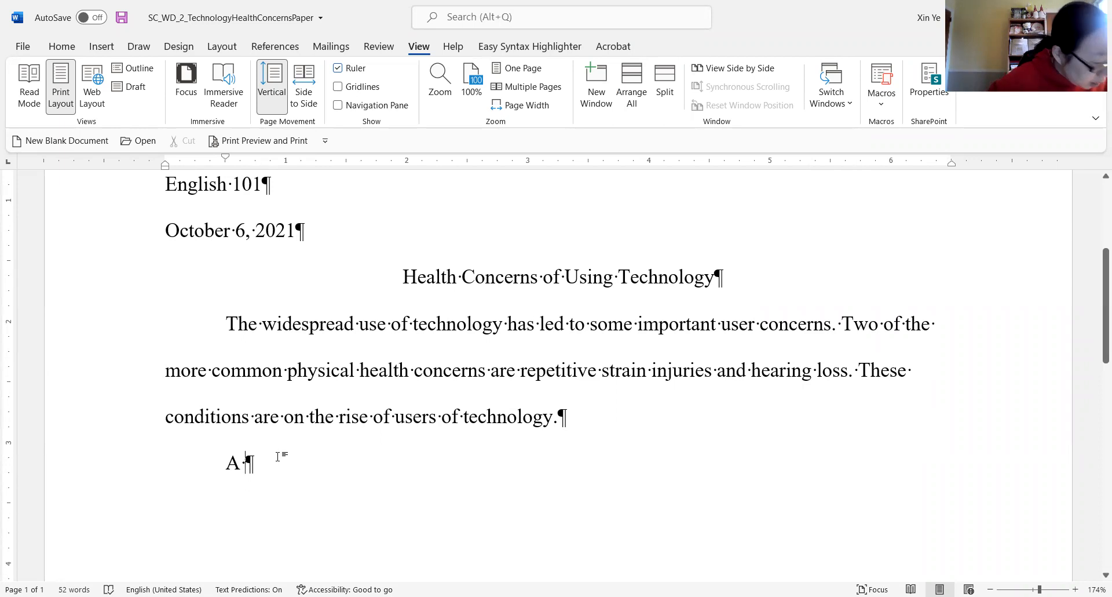
key(BackSpace)
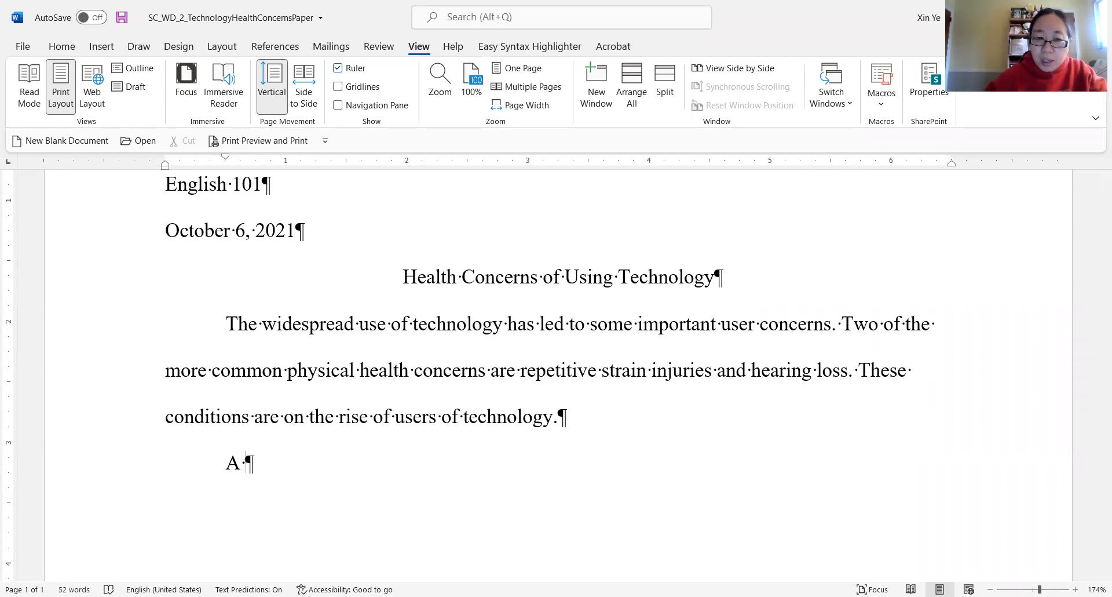
text(re)
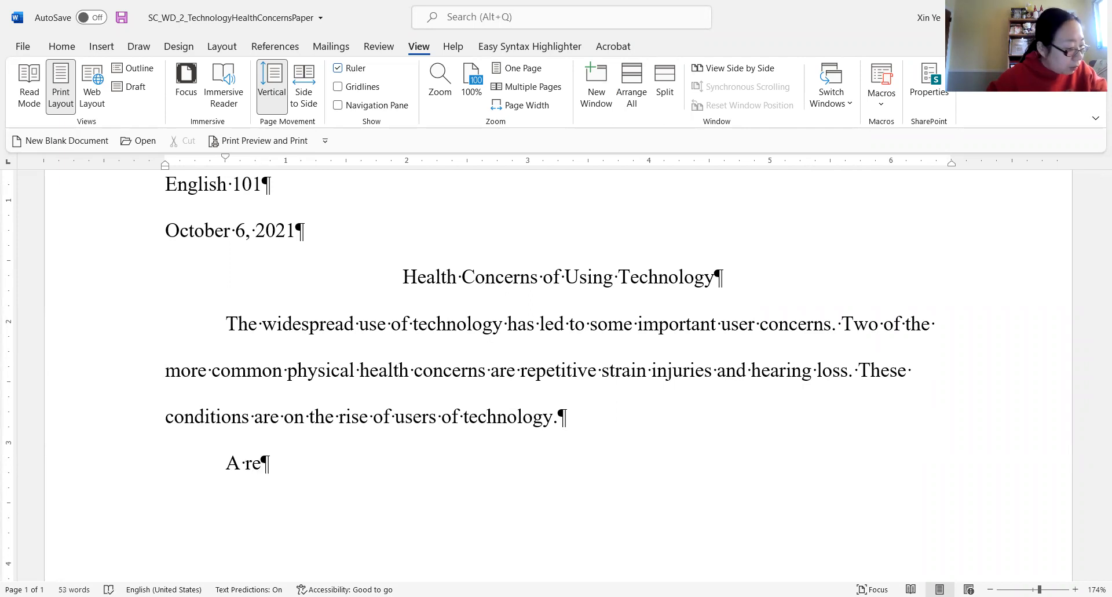
text(peti)
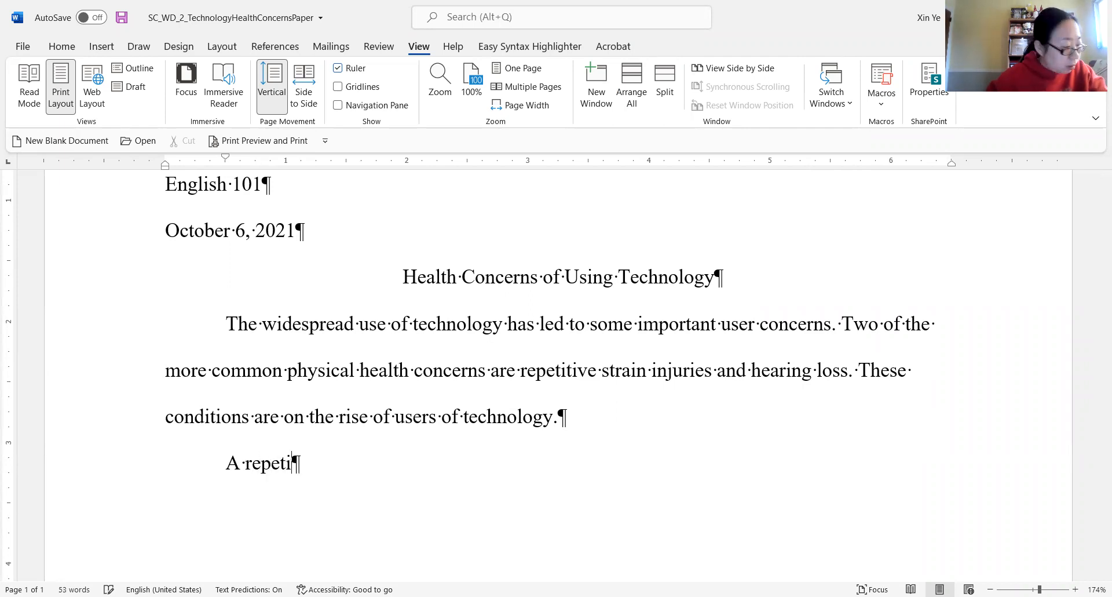
text(tive )
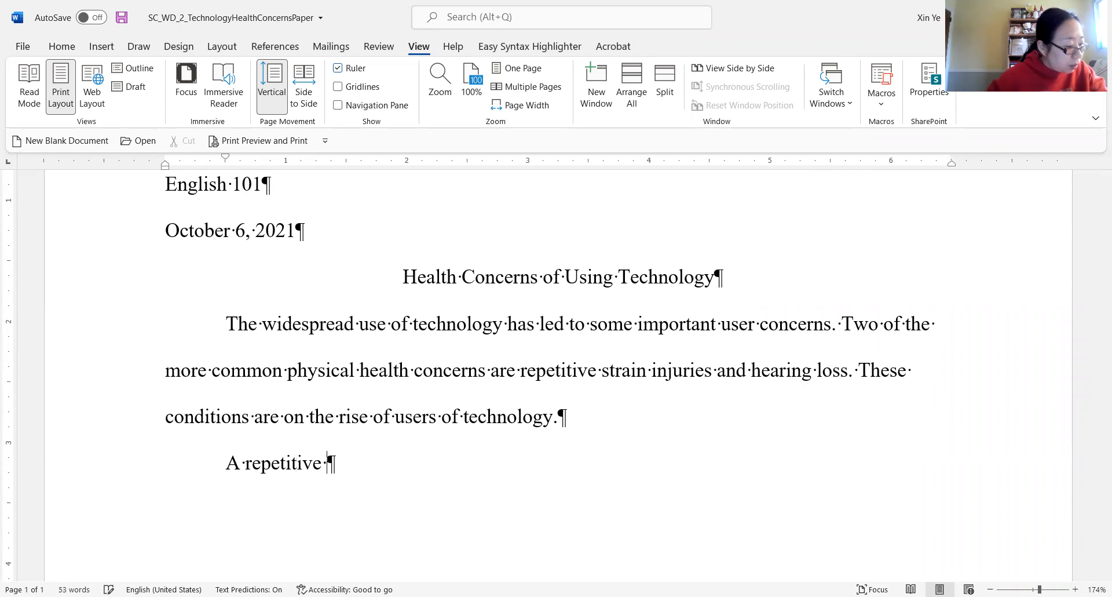
text(strain )
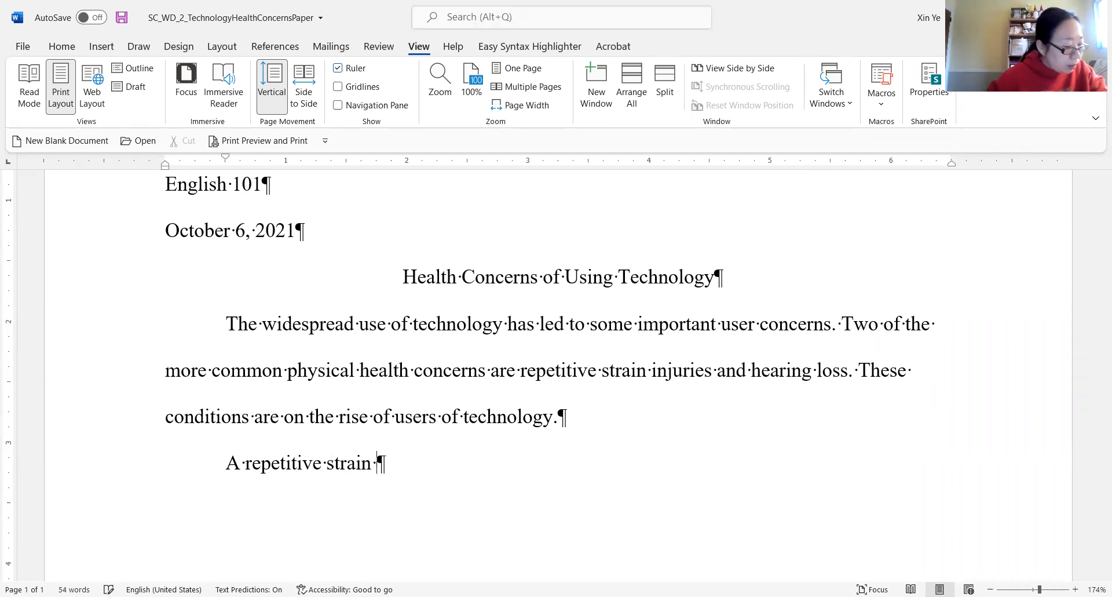
text(injury )
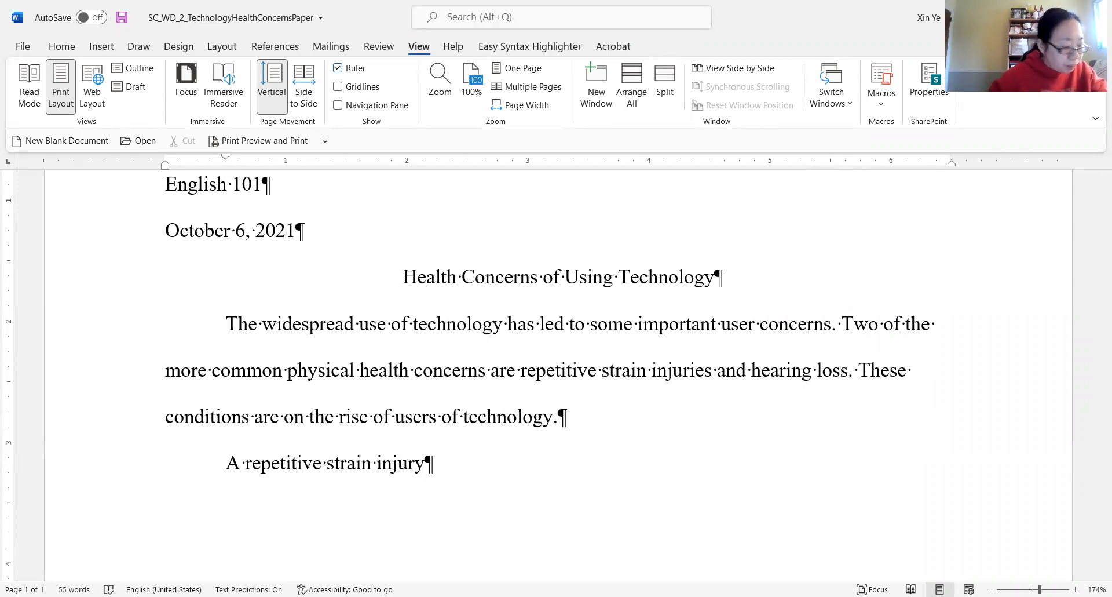
text((RSI)
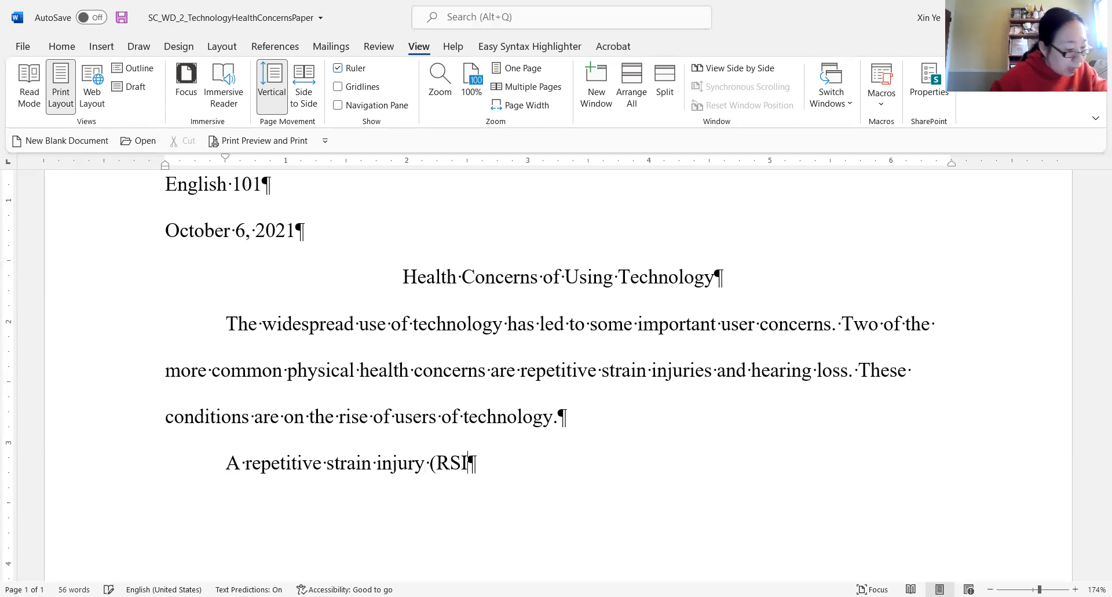
text() is )
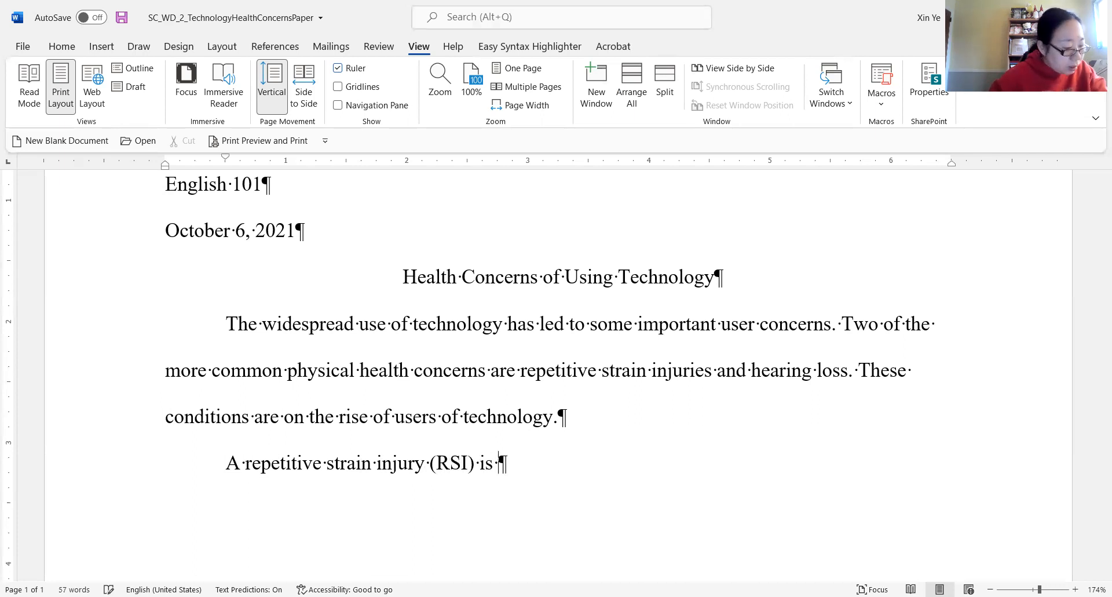
text(an injury)
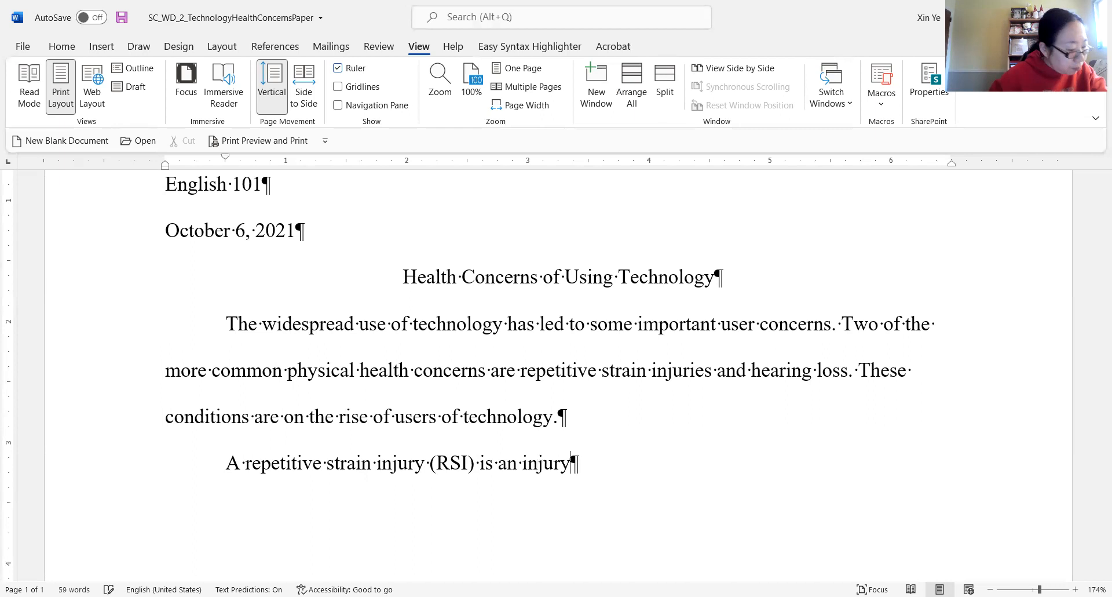
text( or d)
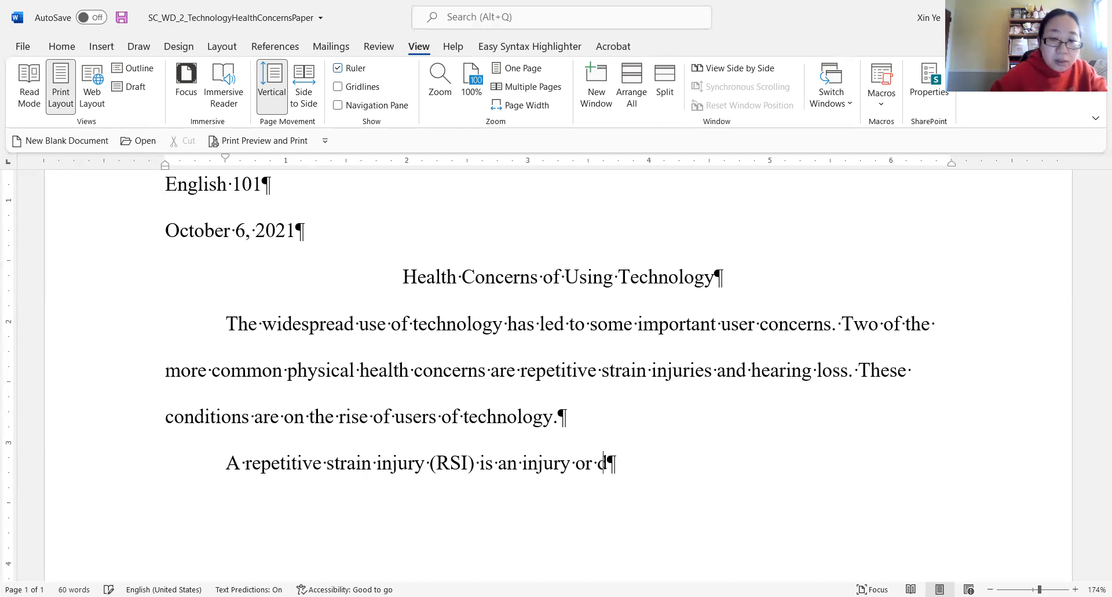
text(isorder of)
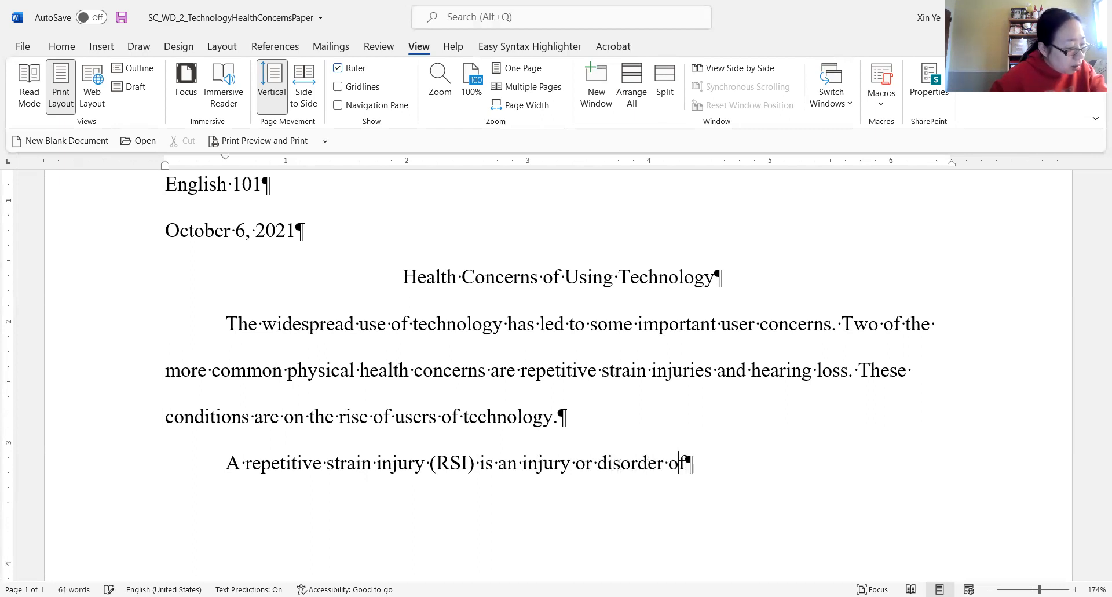
text( the mus)
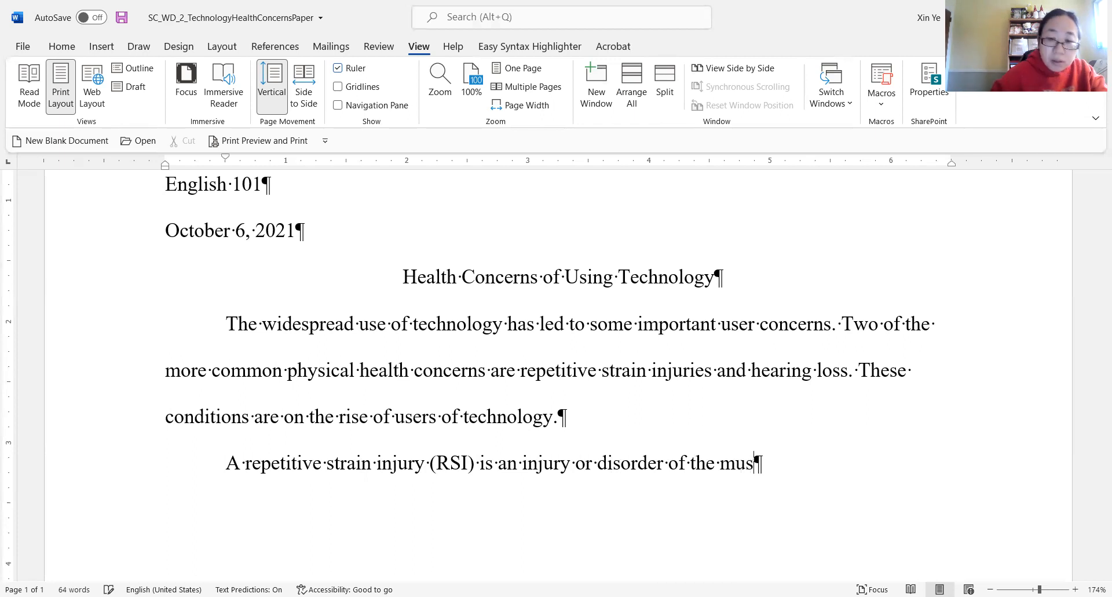
text(cles, )
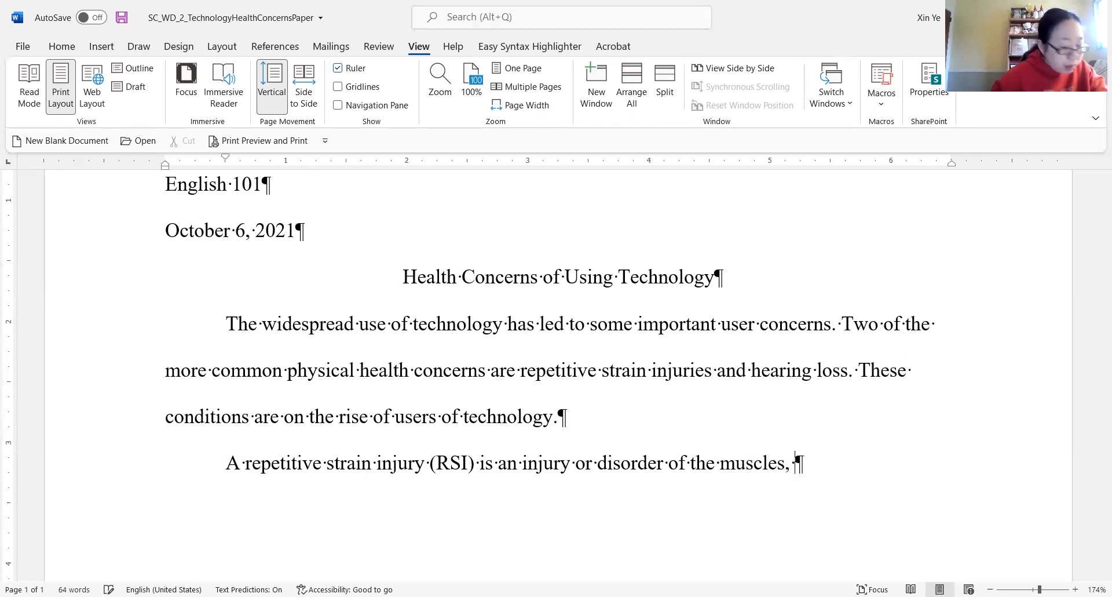
text(nerves, )
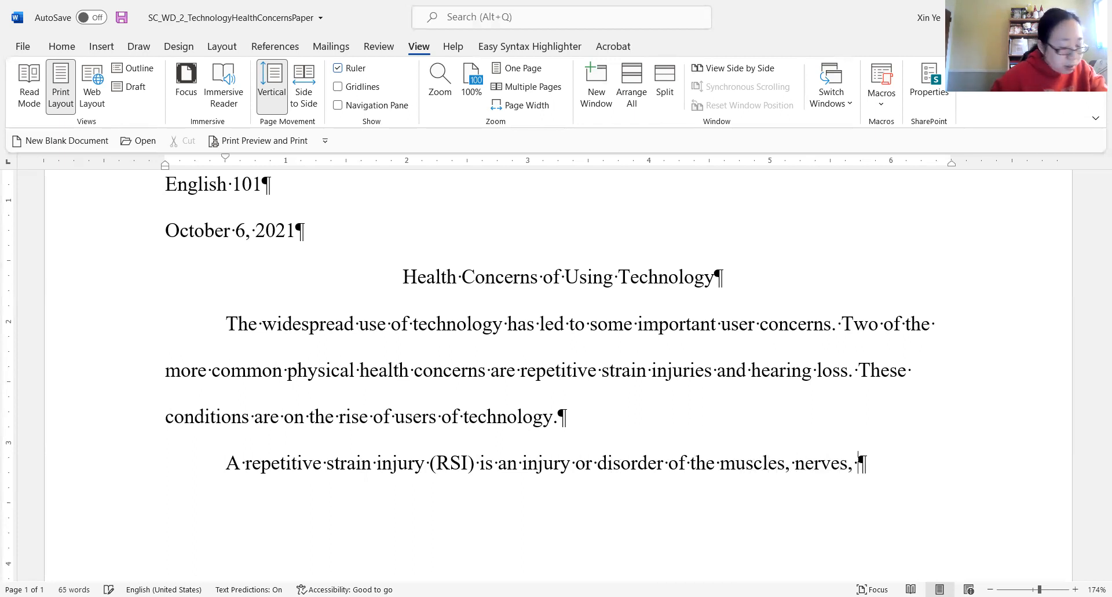
text(tendons,)
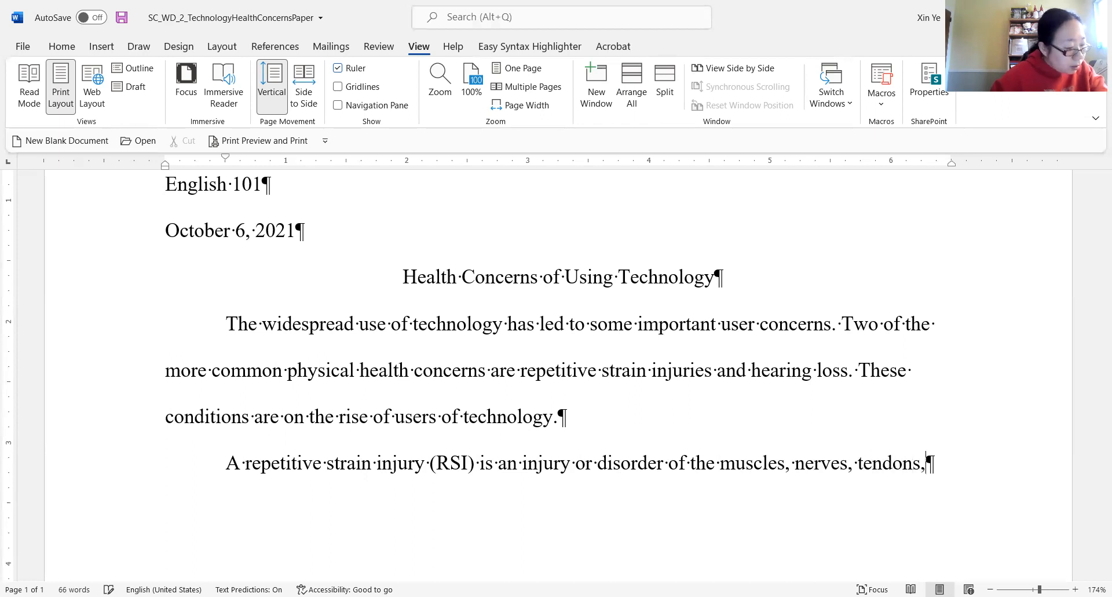
text( ligam)
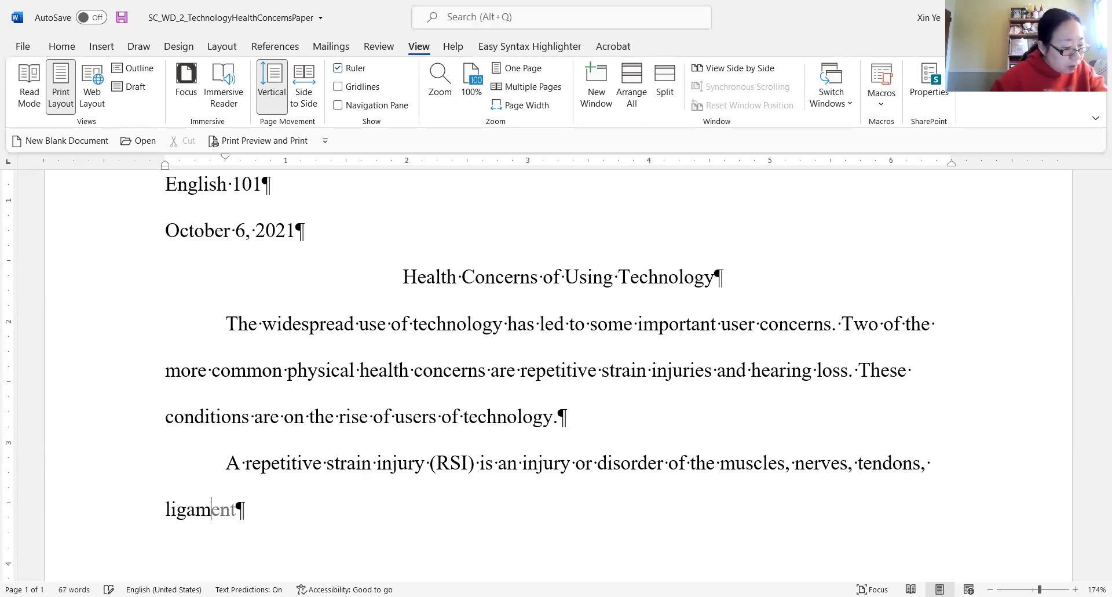
text(ents, and )
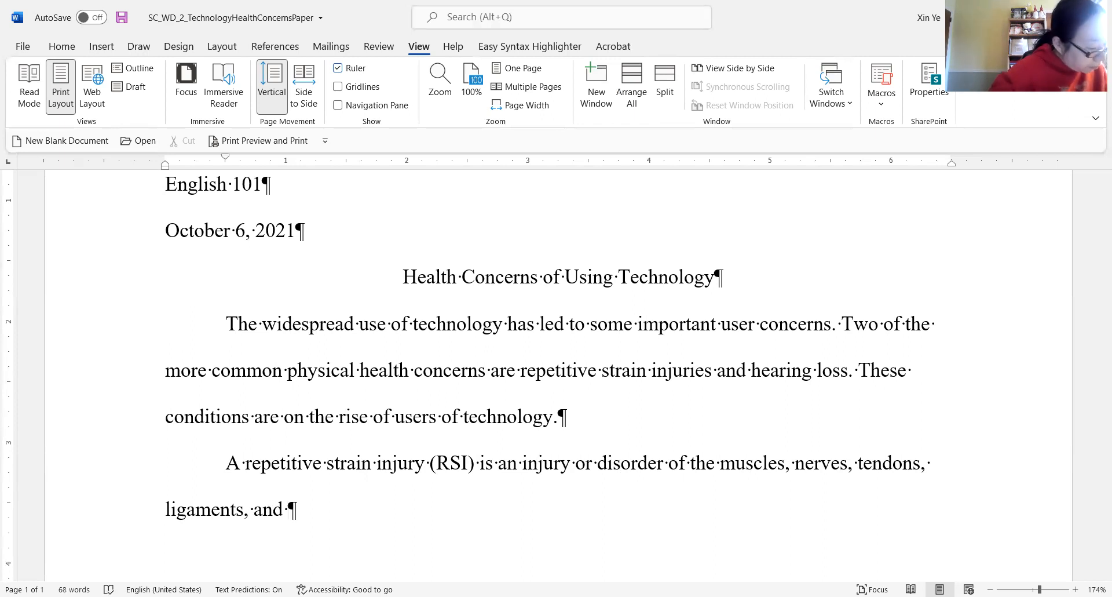
text(j)
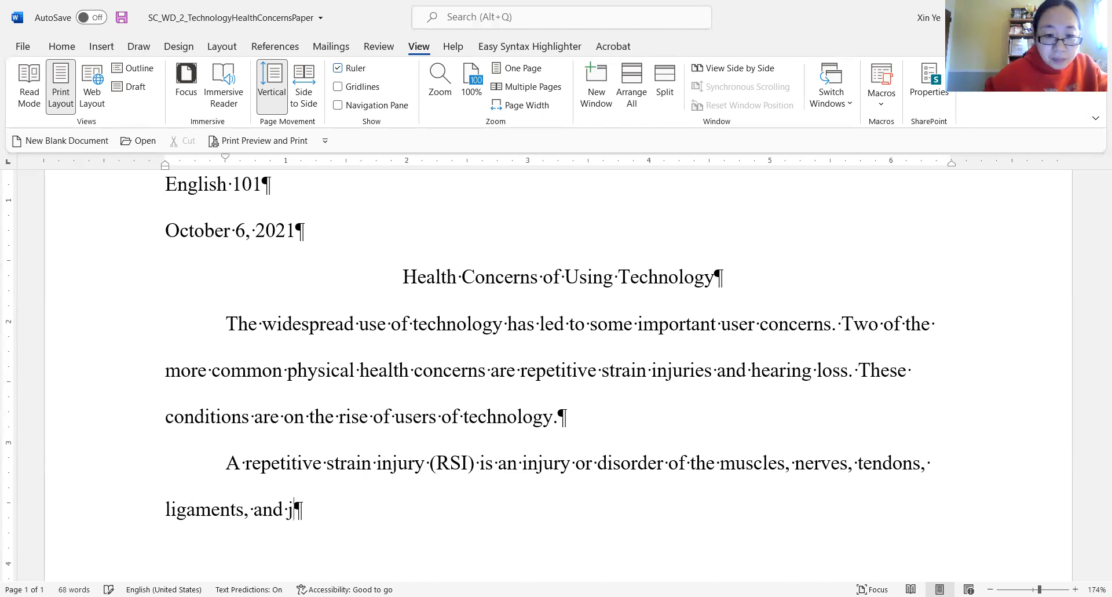
text(oint)
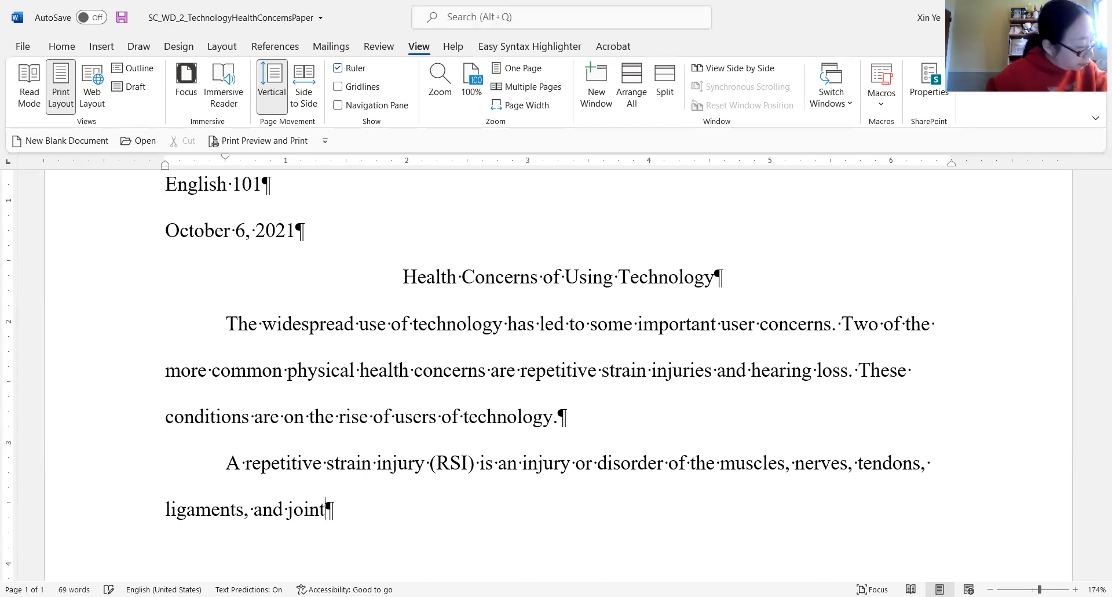
text(s. Tech)
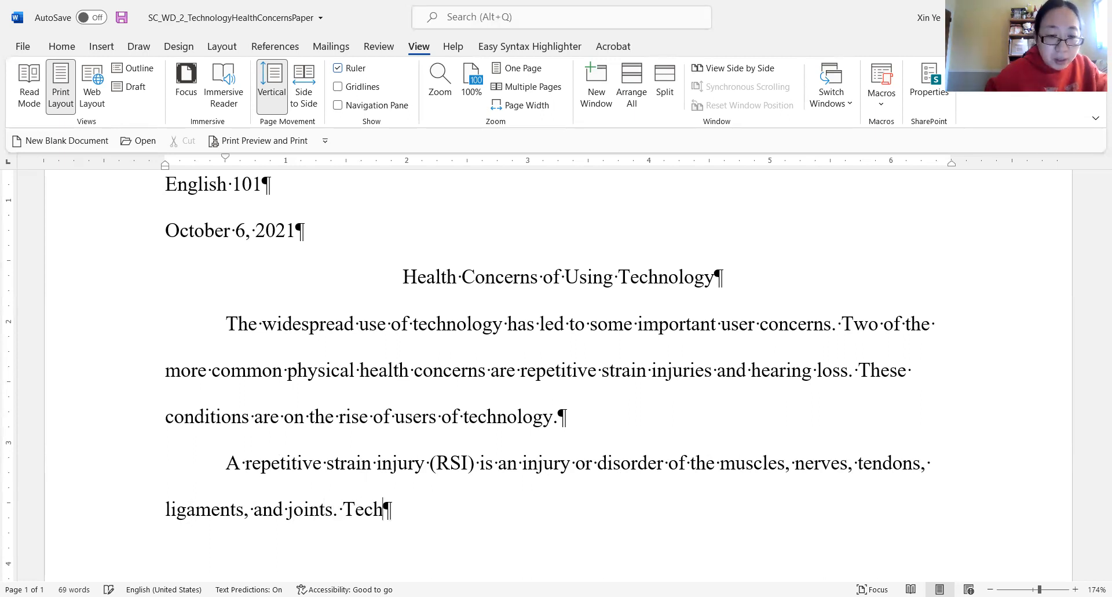
text(nology-)
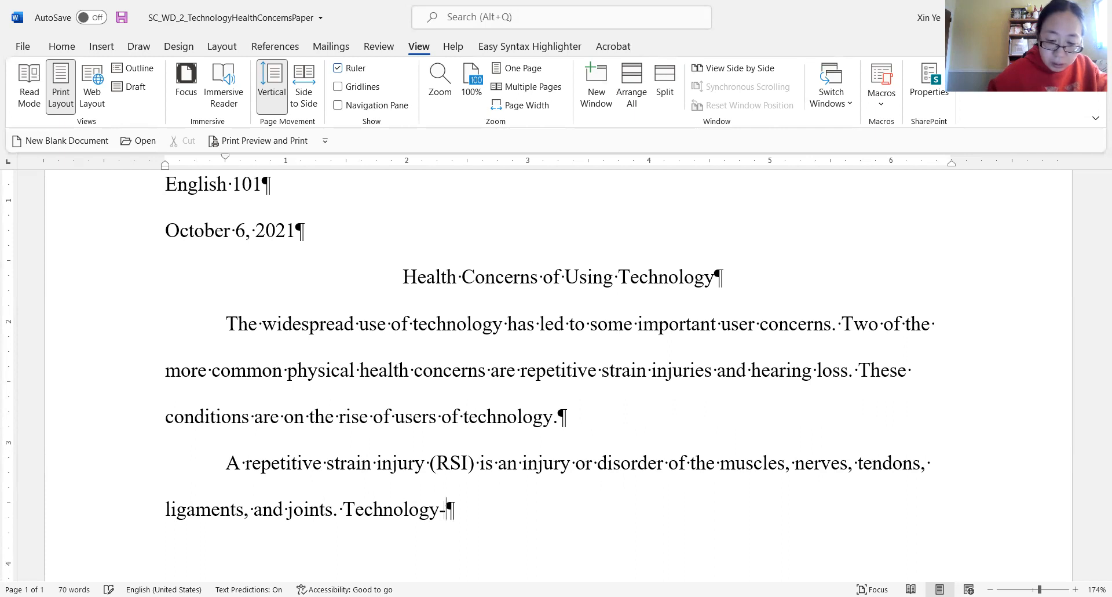
text(related RSIs)
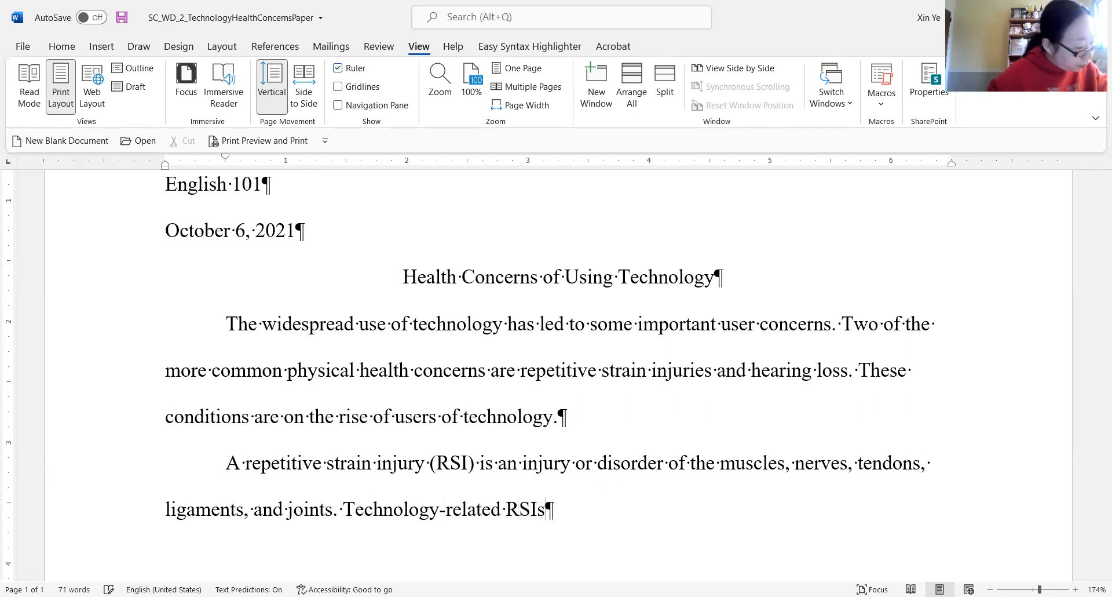
text( include)
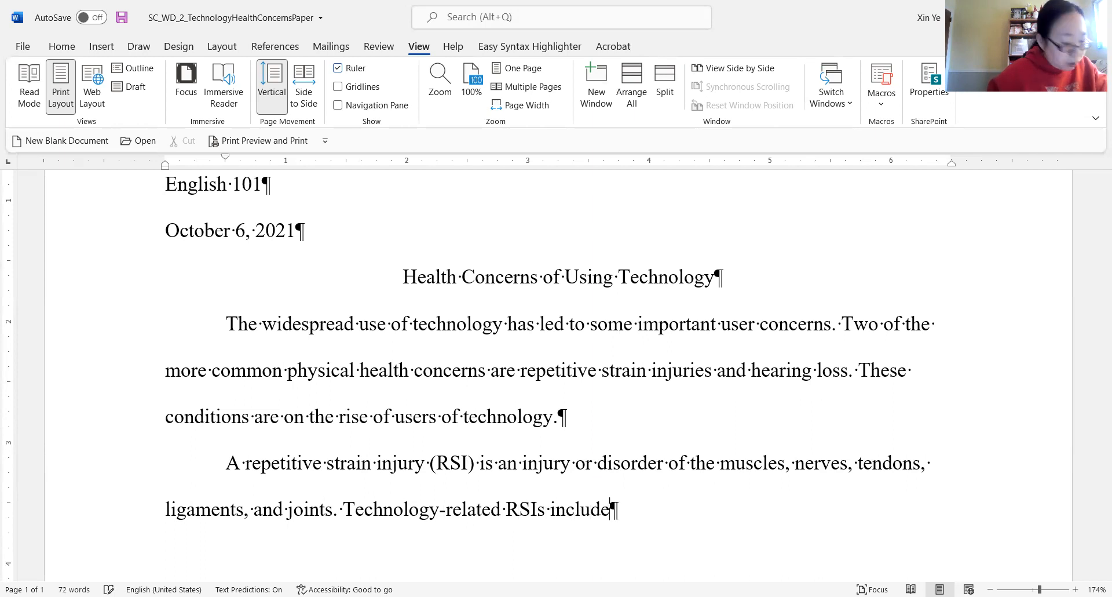
text( tendo)
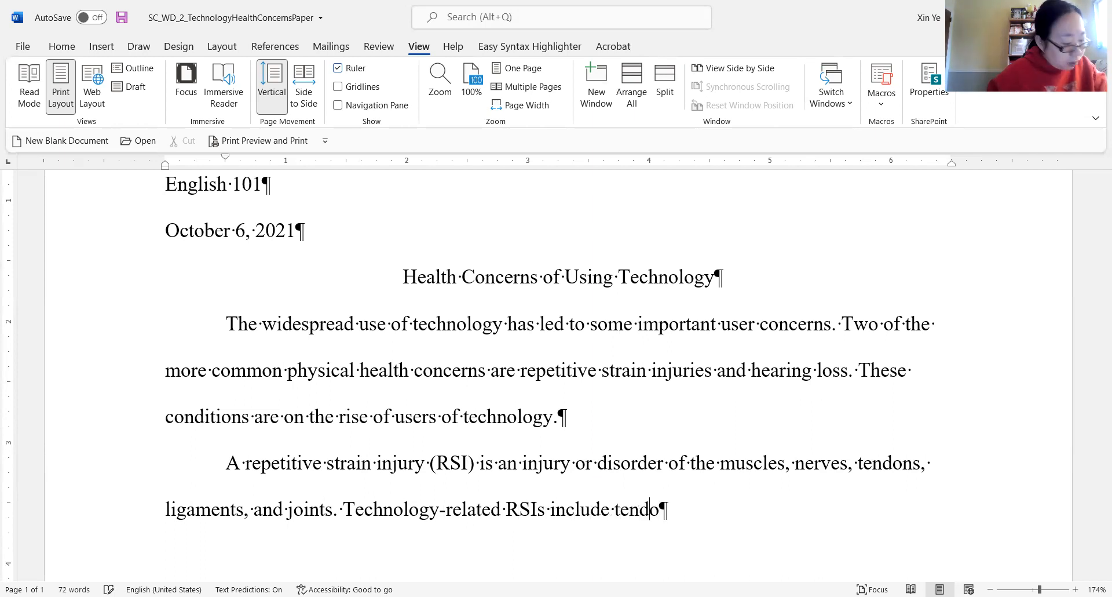
text(niti)
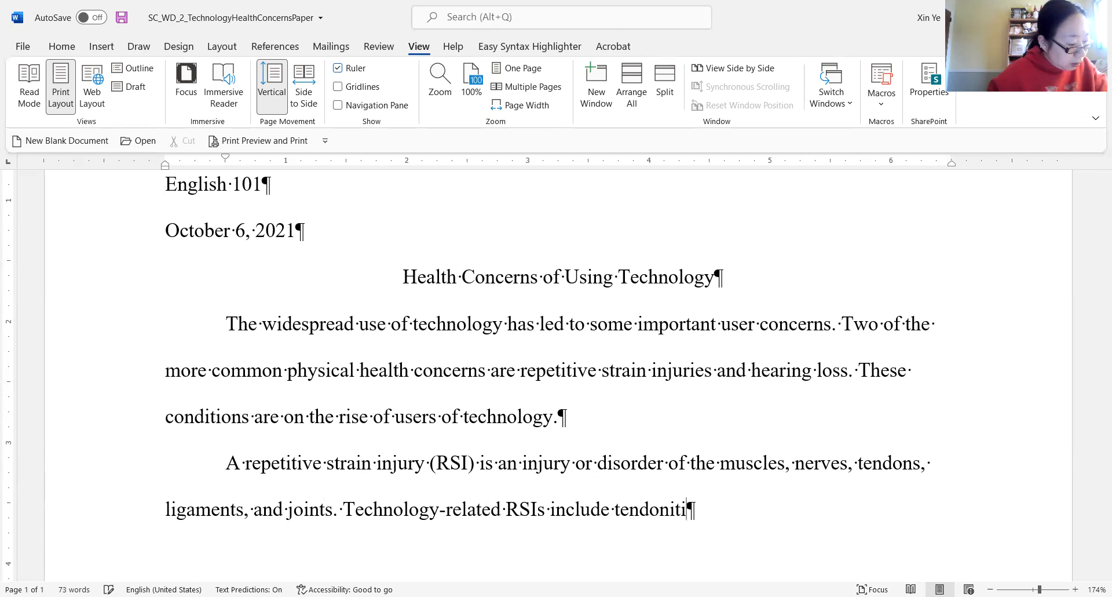
text(s of t)
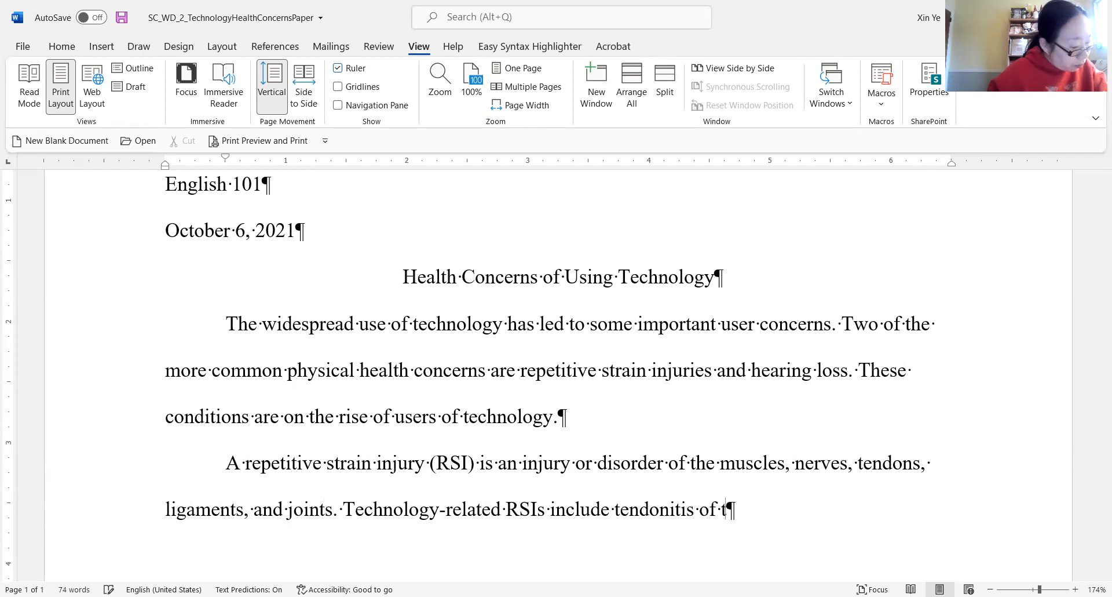
text(he we)
key(BackSpace)
text(rist and carp)
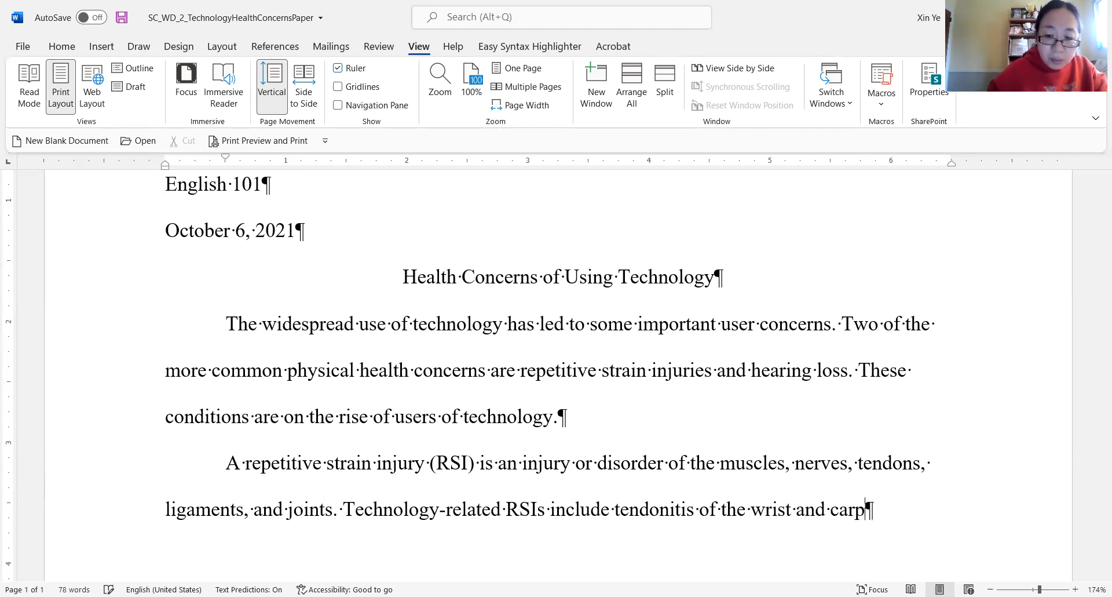
text(al tun)
text(nerl sy)
text(drome.)
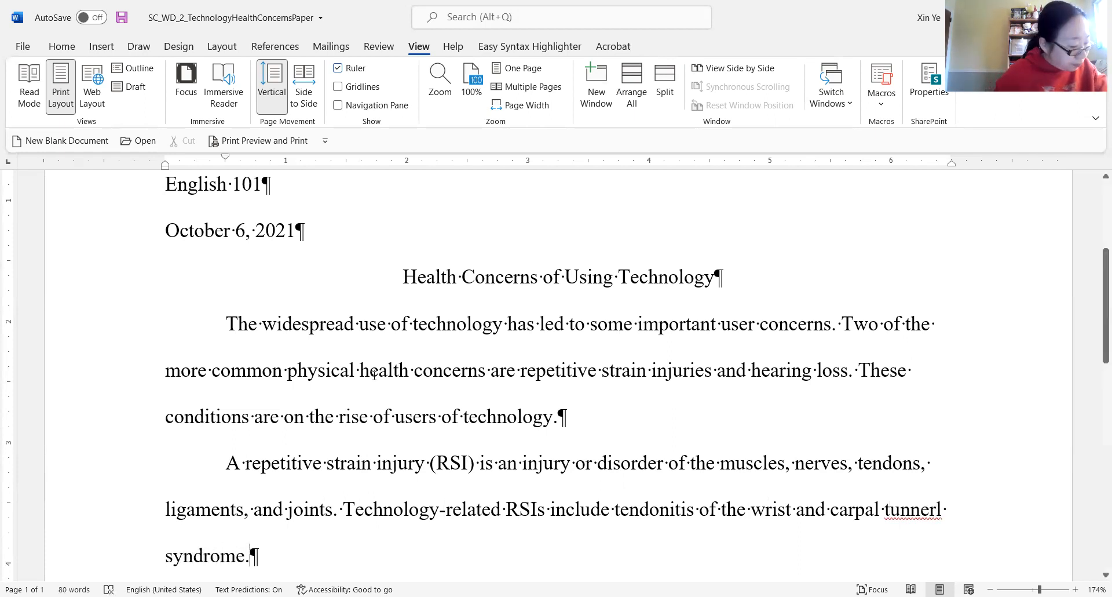
Step: Correct the misspelling 'tunnerl' to 'tunnel'
click(917, 509)
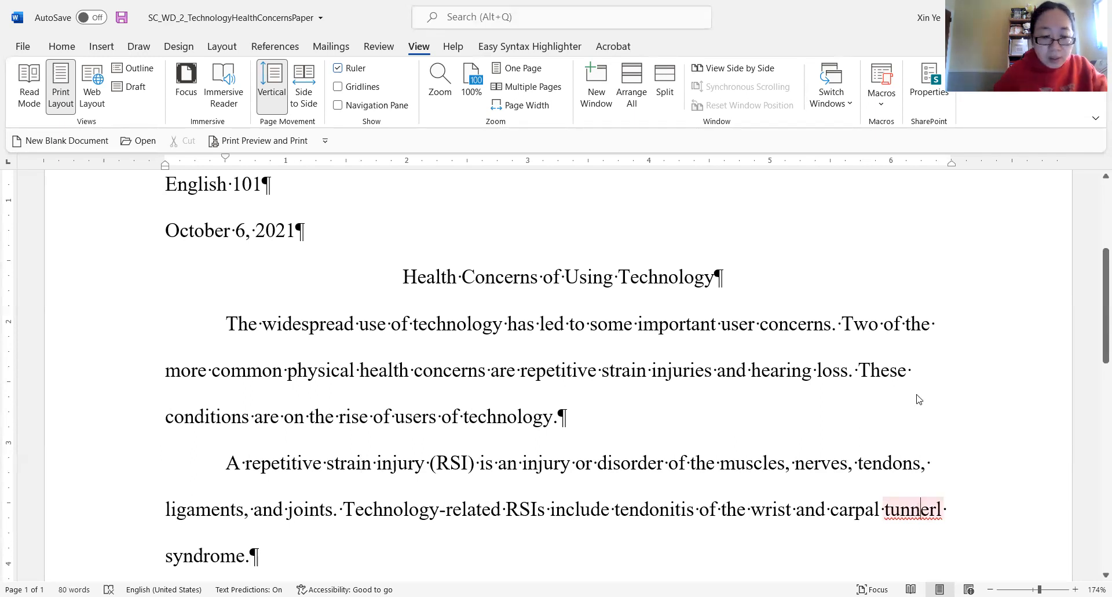
key(Right)
key(Delete)
key(Right)
key(Right)
scroll(322, 429, down, 3)
Step: Begin the sentence 'Symptoms of tendonitis of the wrist include extreme pain that extends from the forarm'
click(269, 381)
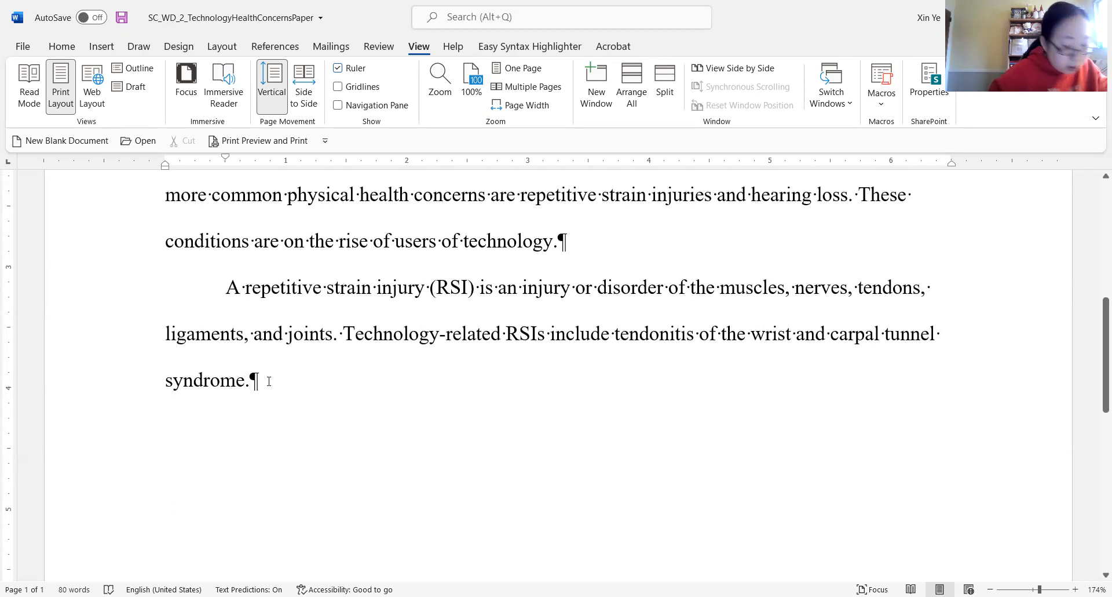
text(SY)
key(BackSpace)
key(BackSpace)
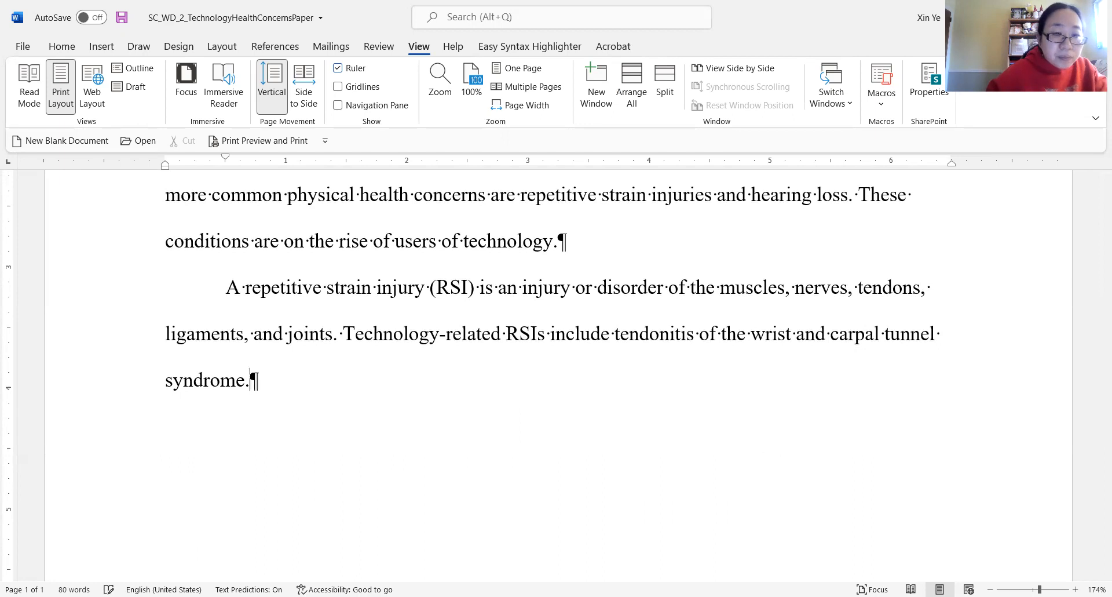
text(s)
key(BackSpace)
text(Symptoms of tendoni)
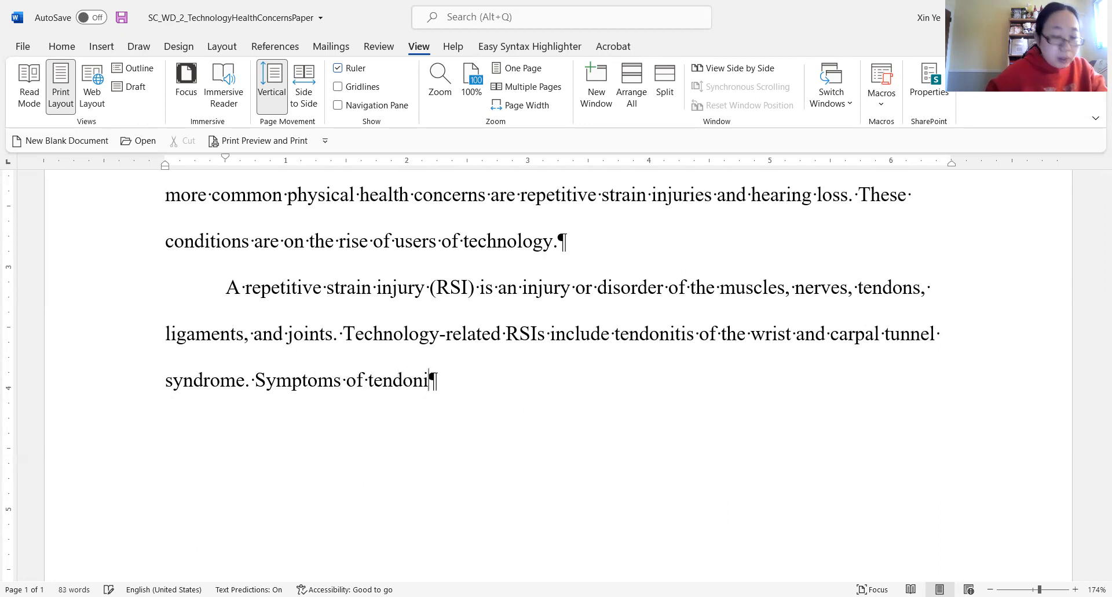
text(tis of )
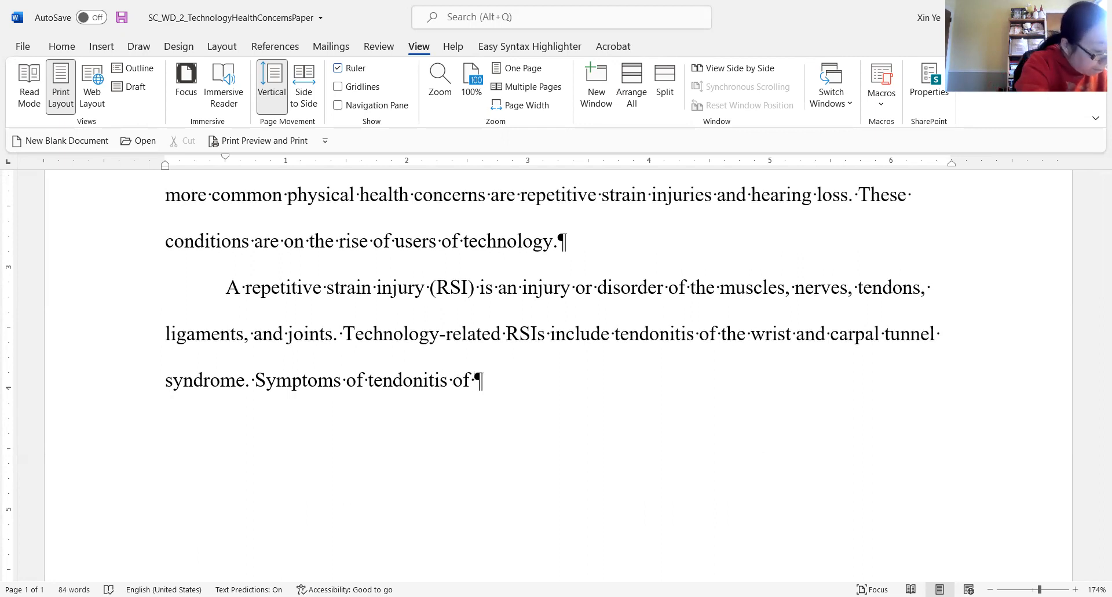
text(the wr)
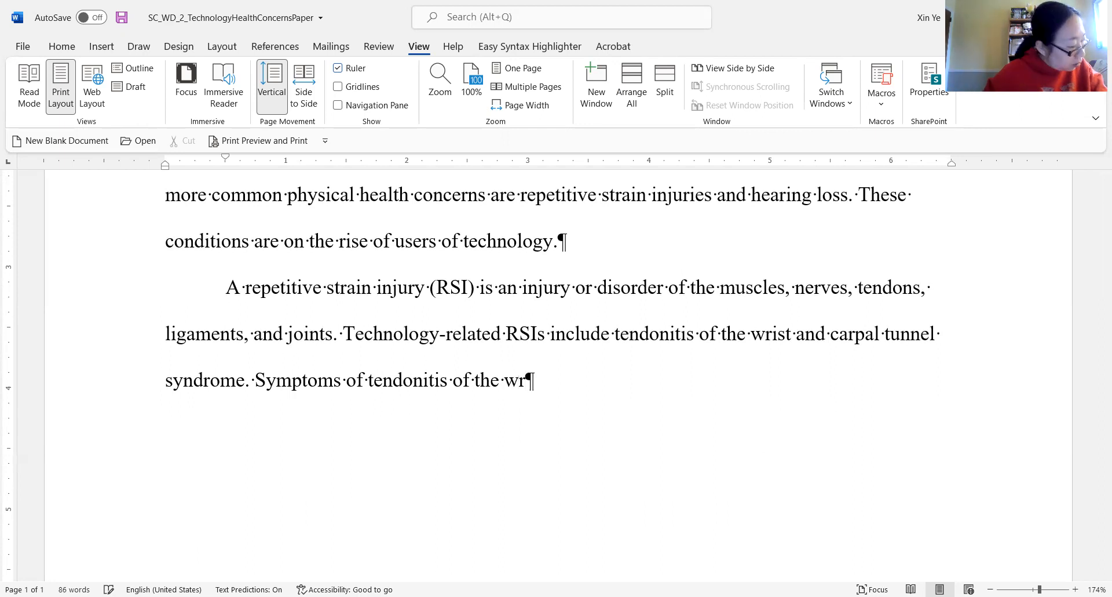
text(ist inclu)
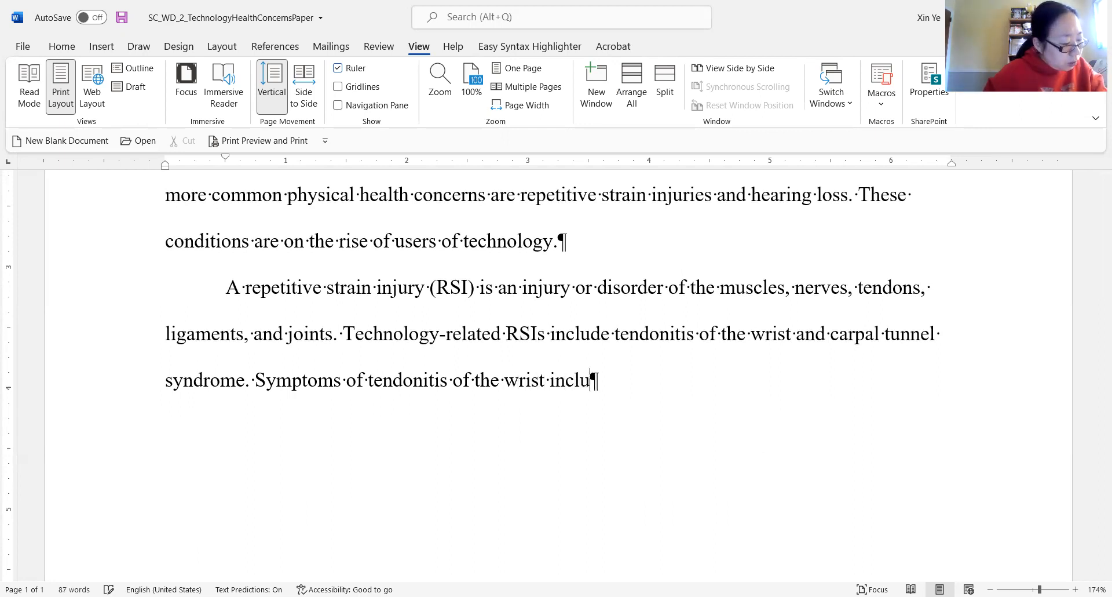
text(de extr)
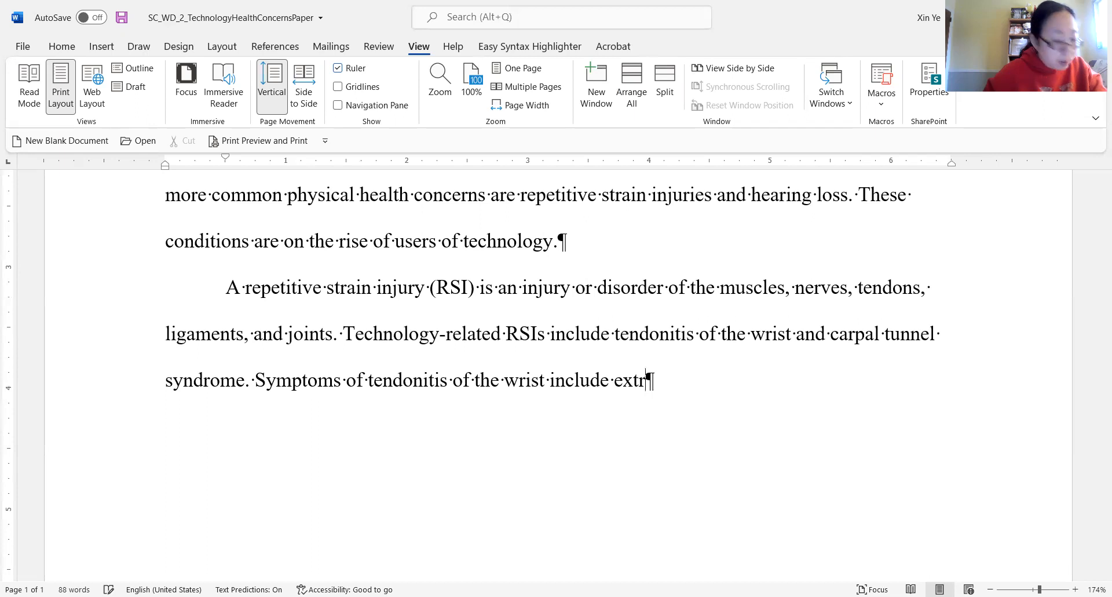
text(eme p)
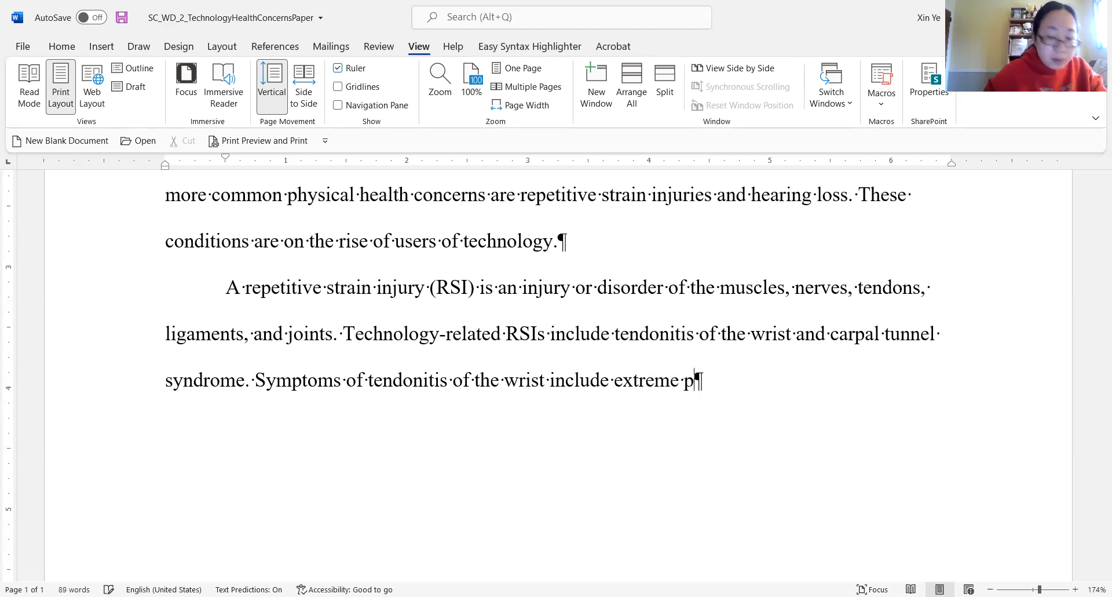
text(ain that e)
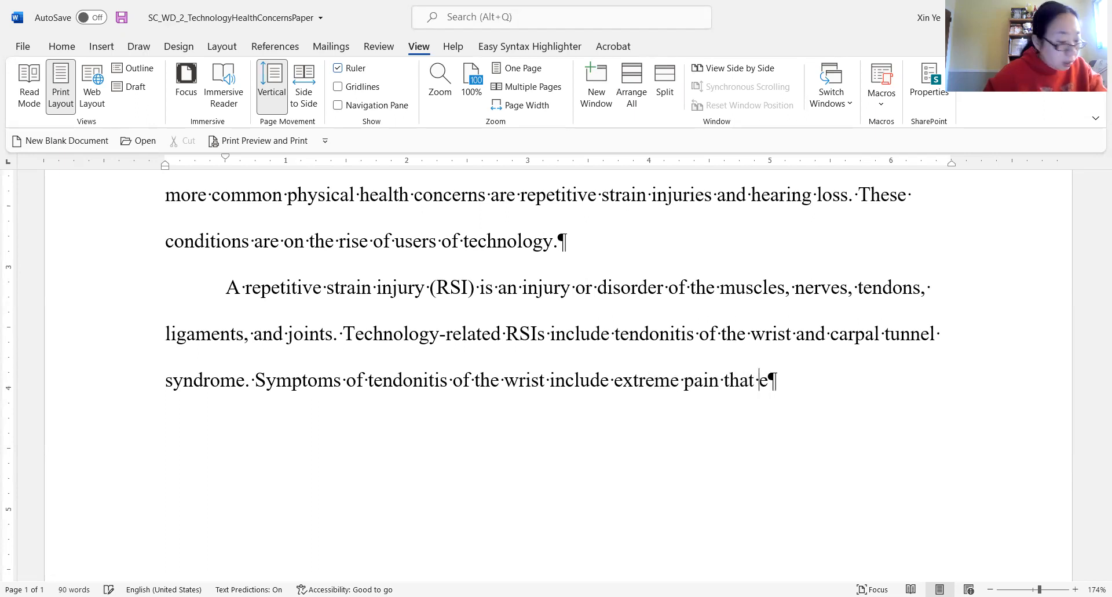
text(xtends )
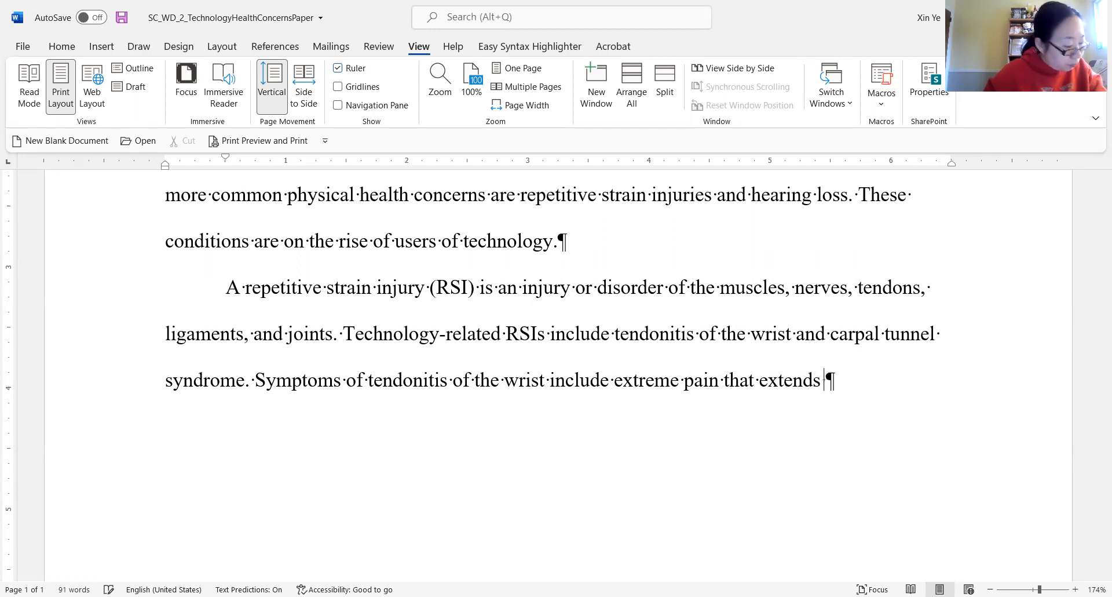
text(from the for)
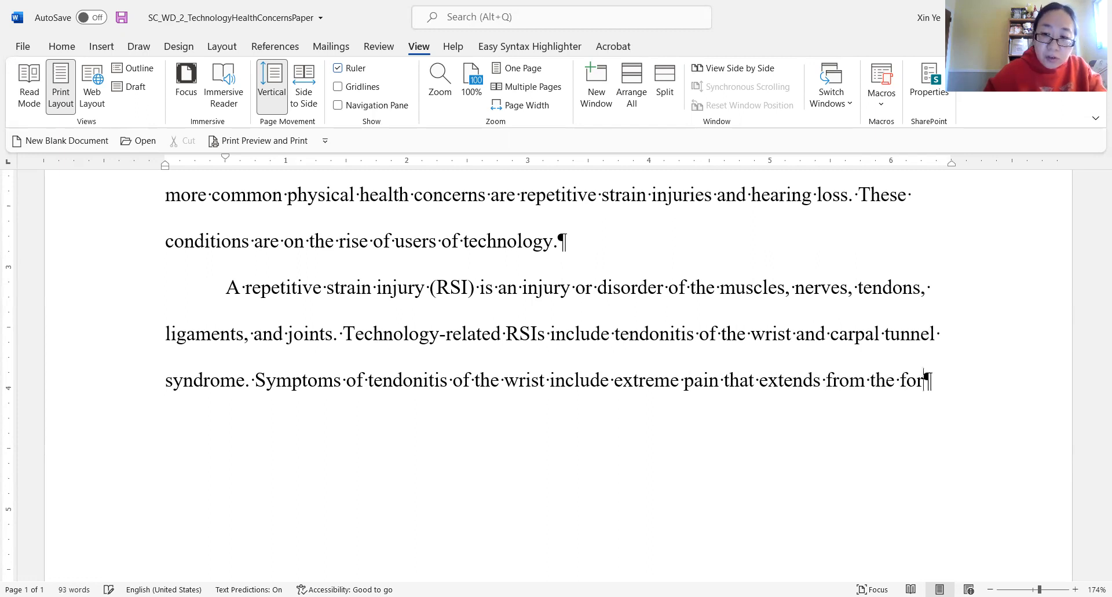
text(arm)
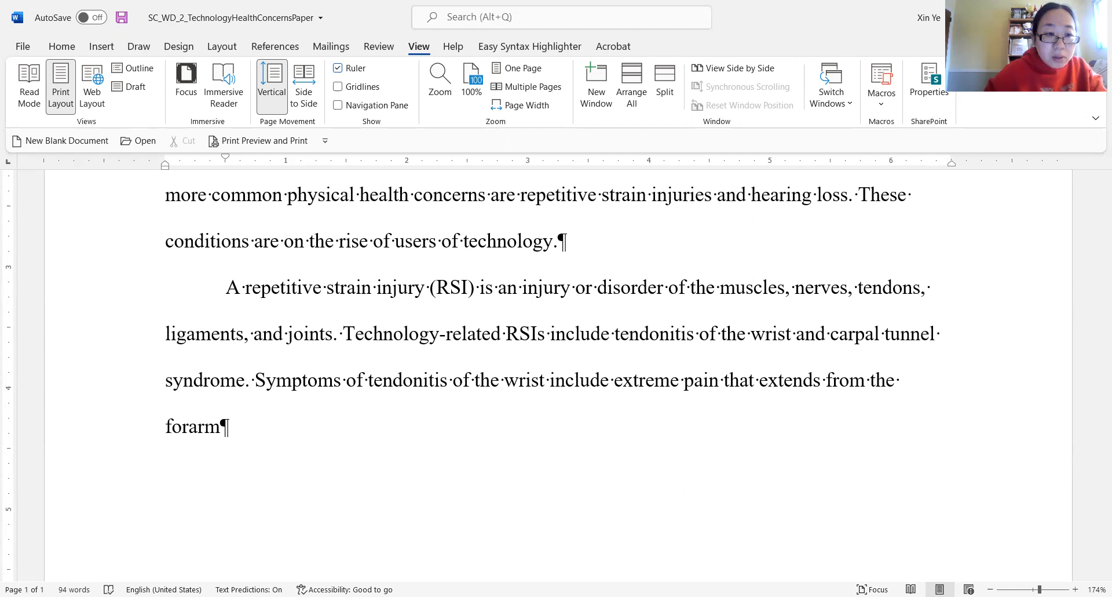
Step: Finish the wrist sentence: 'forearm to the hand, along with tingling in the fingers.'
key(BackSpace)
key(BackSpace)
key(BackSpace)
text(ear)
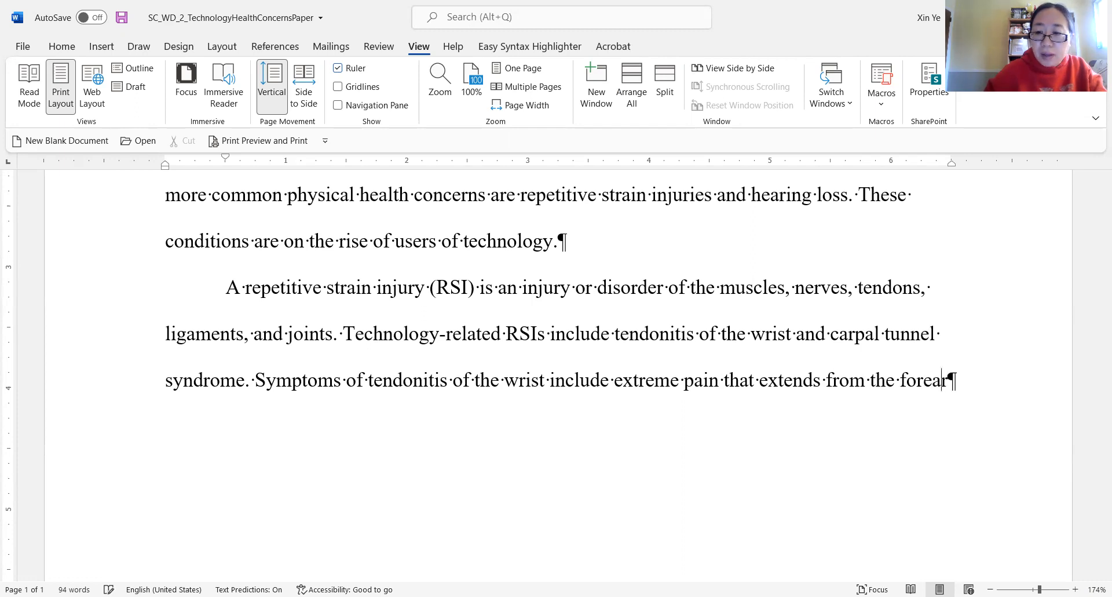
text(m)
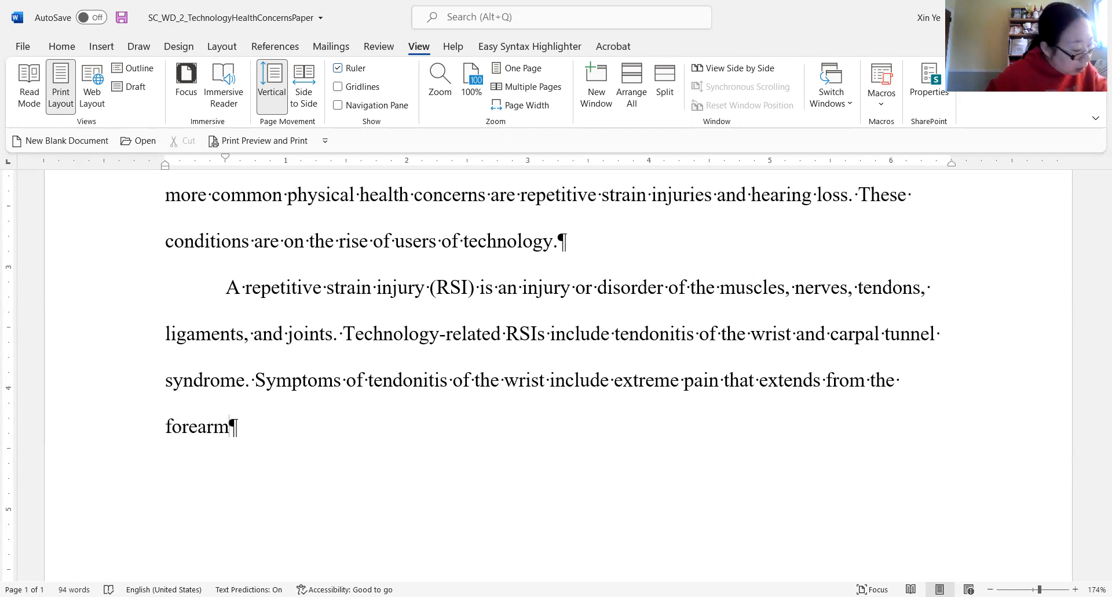
text( to the hand, aloh)
key(BackSpace)
text(ng)
key(Tab)
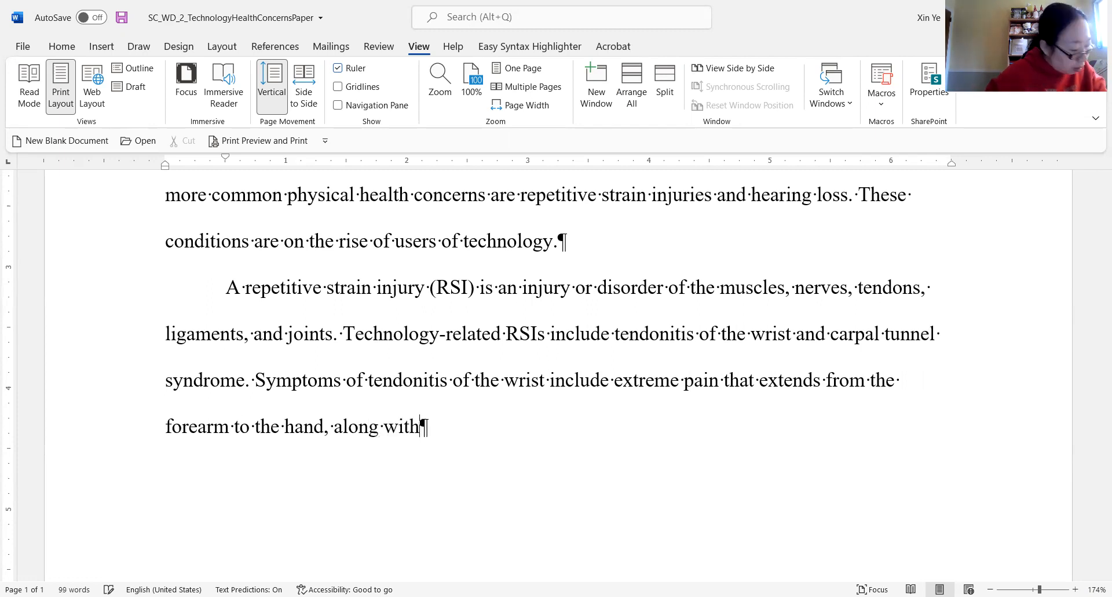
text(ti)
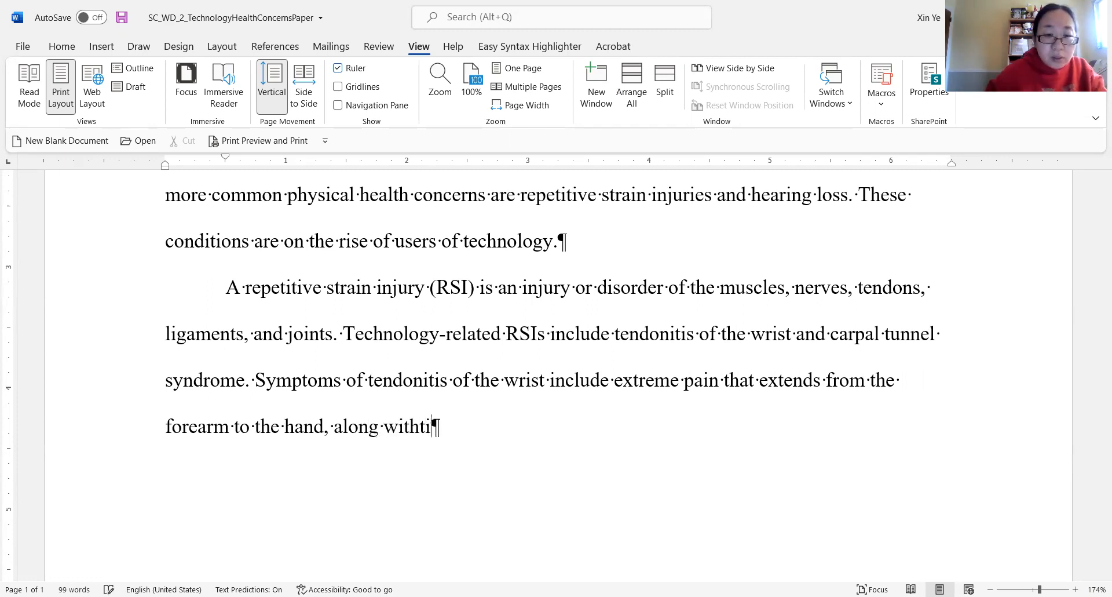
text(ngling ti)
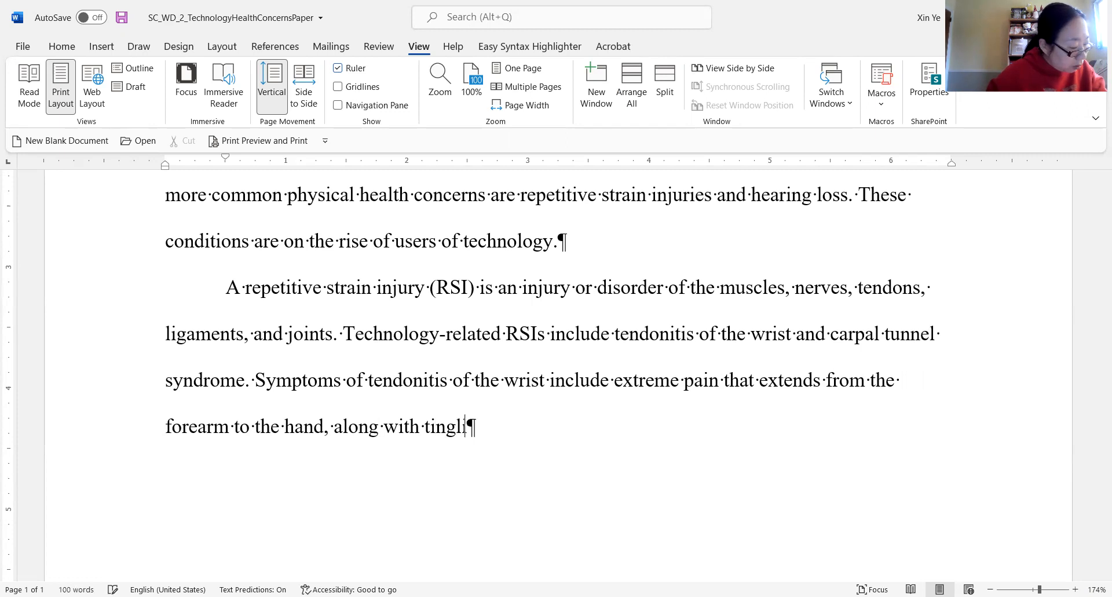
key(BackSpace)
key(BackSpace)
text(in the )
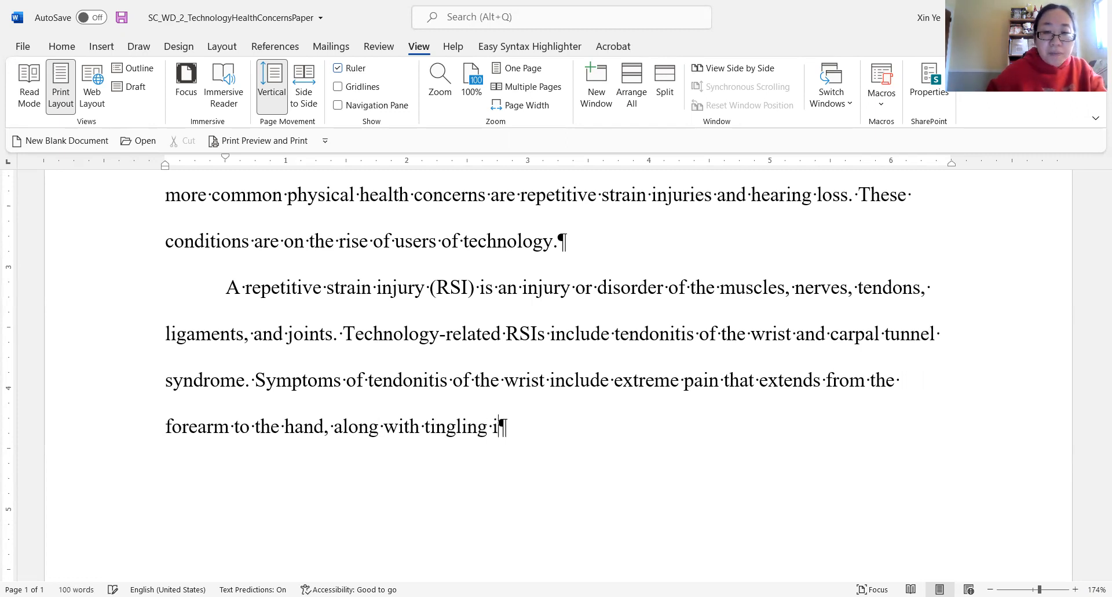
text(finger)
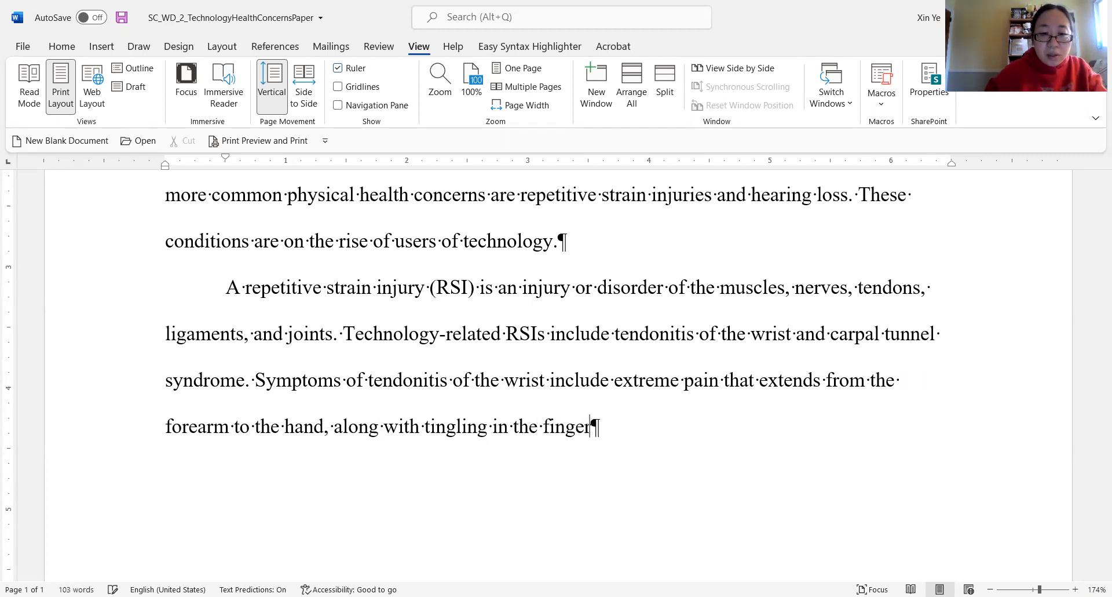
text(s. SY)
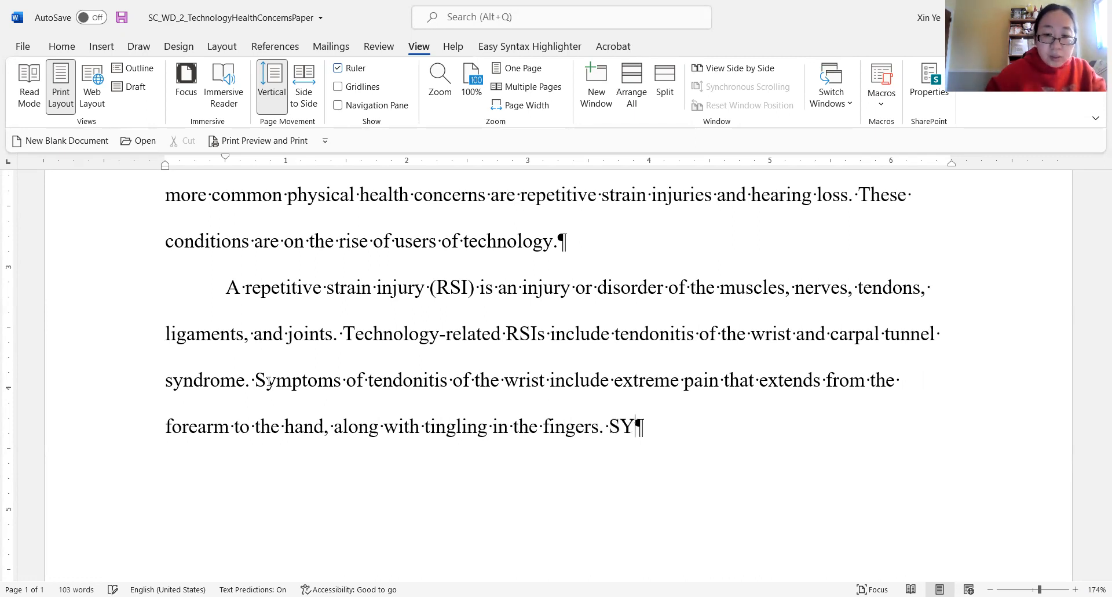
Step: Add 'Symptoms of CTS include burning pain in the hand, along with numbness and tingling in the thumb and first two fingers'
key(BackSpace)
text(ympot)
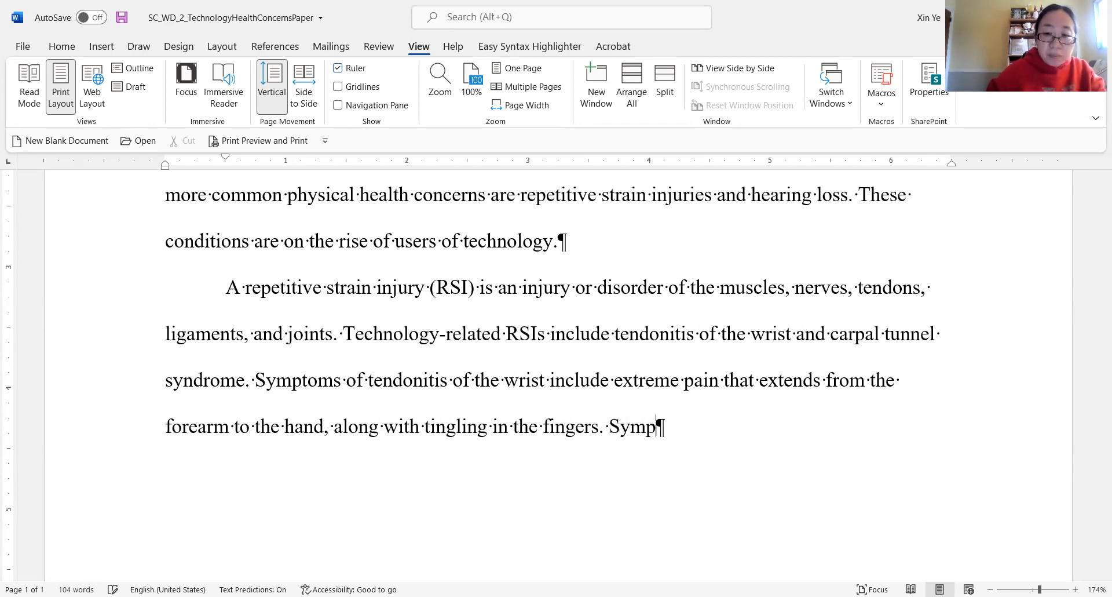
key(BackSpace)
key(BackSpace)
text(toms of )
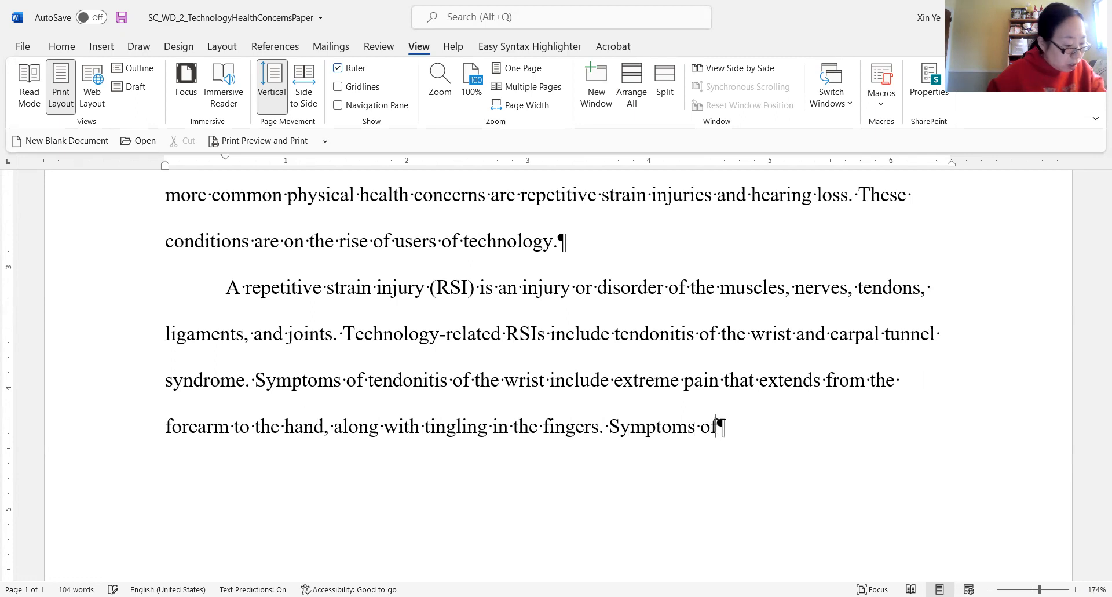
text(CTS)
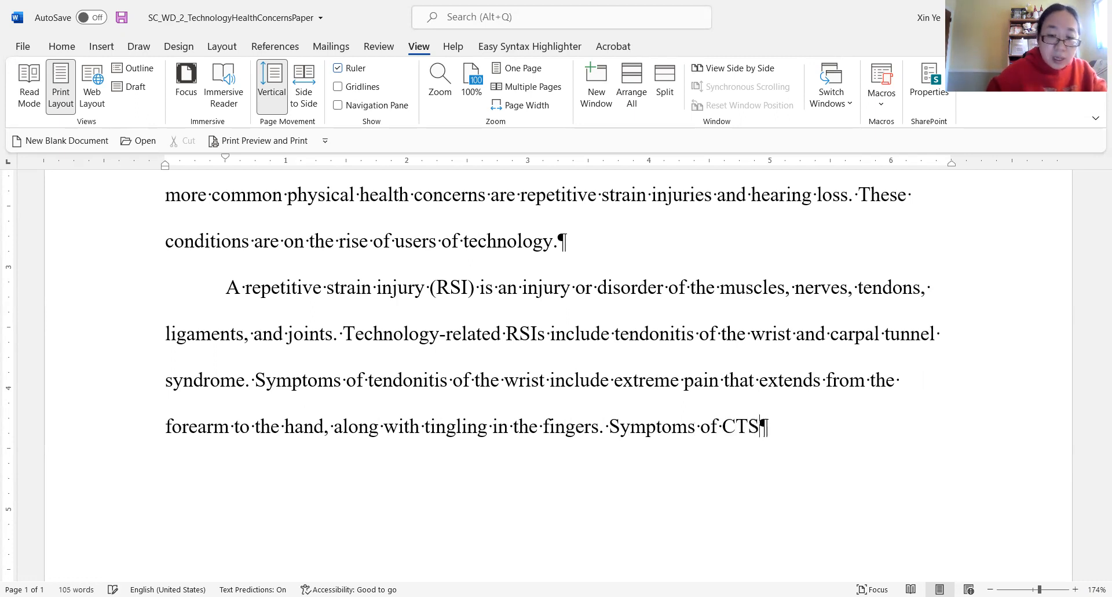
text( include)
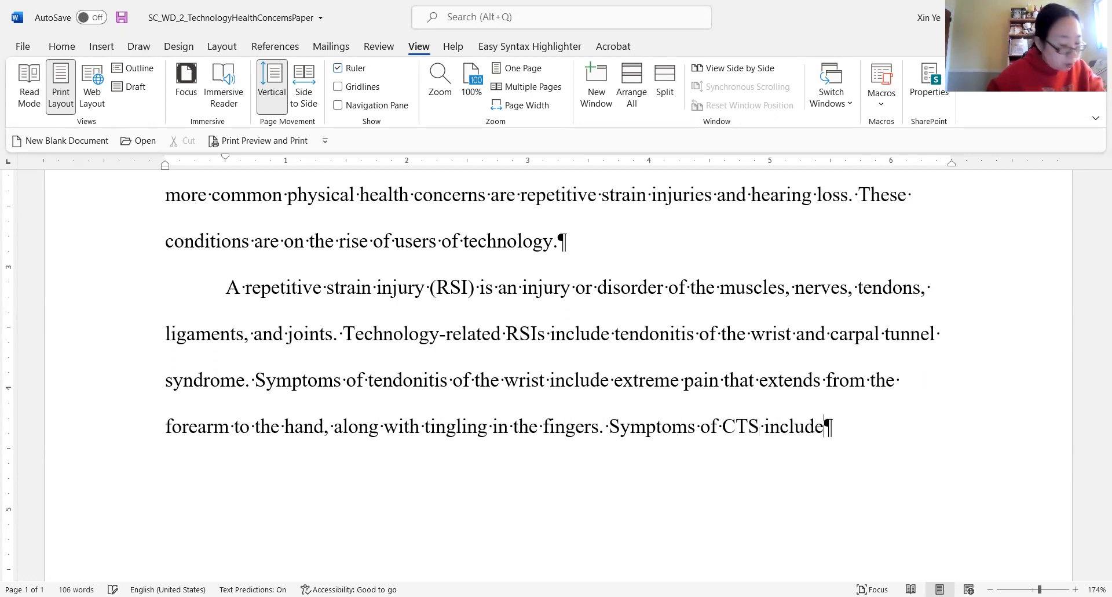
text( burn)
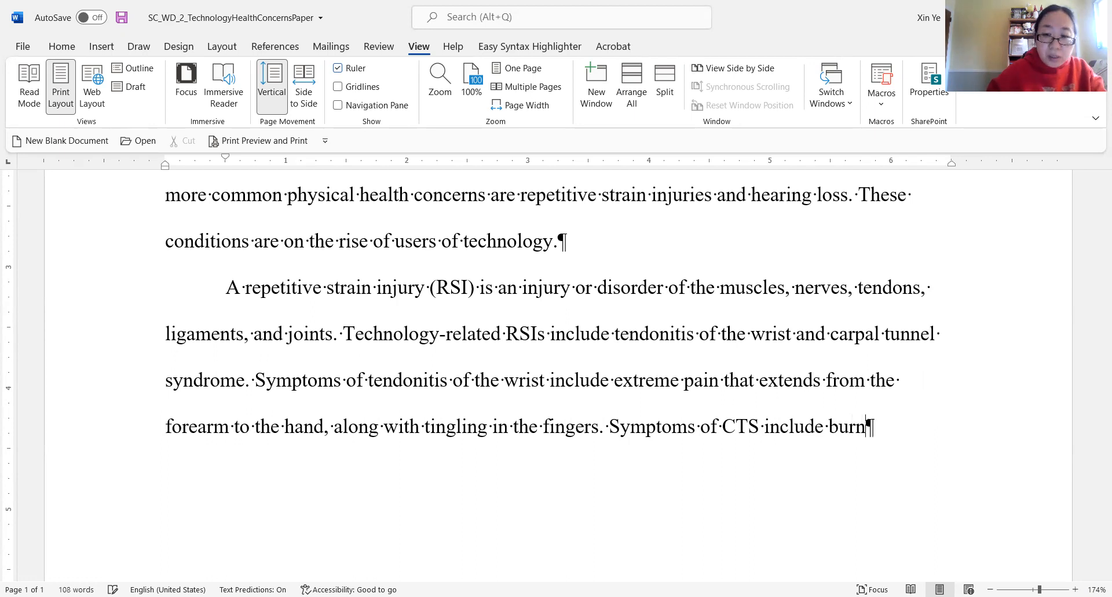
text(ing pain )
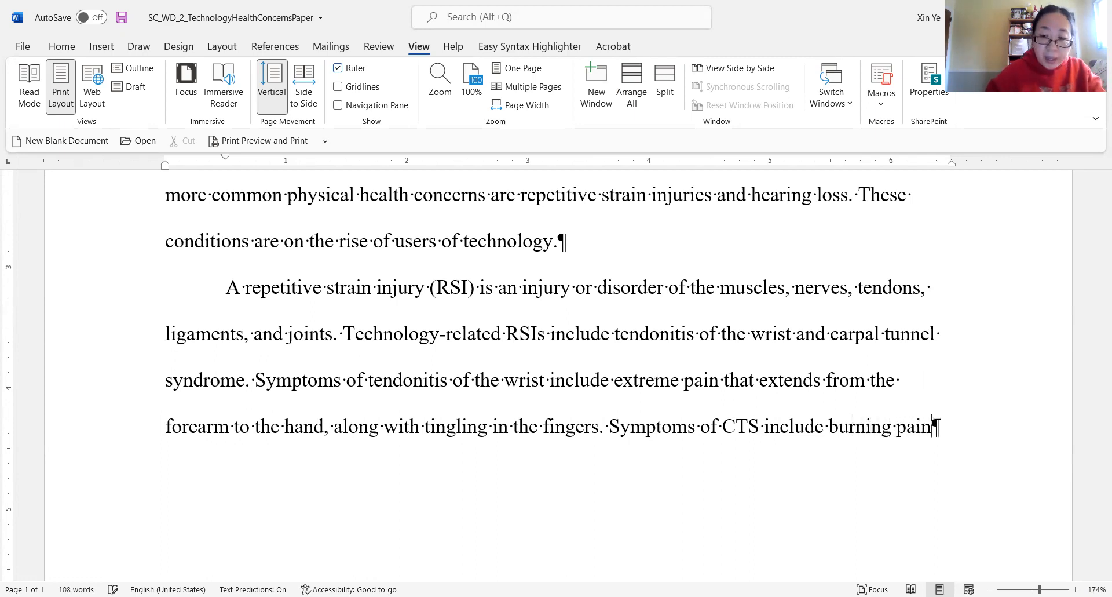
text(in the al)
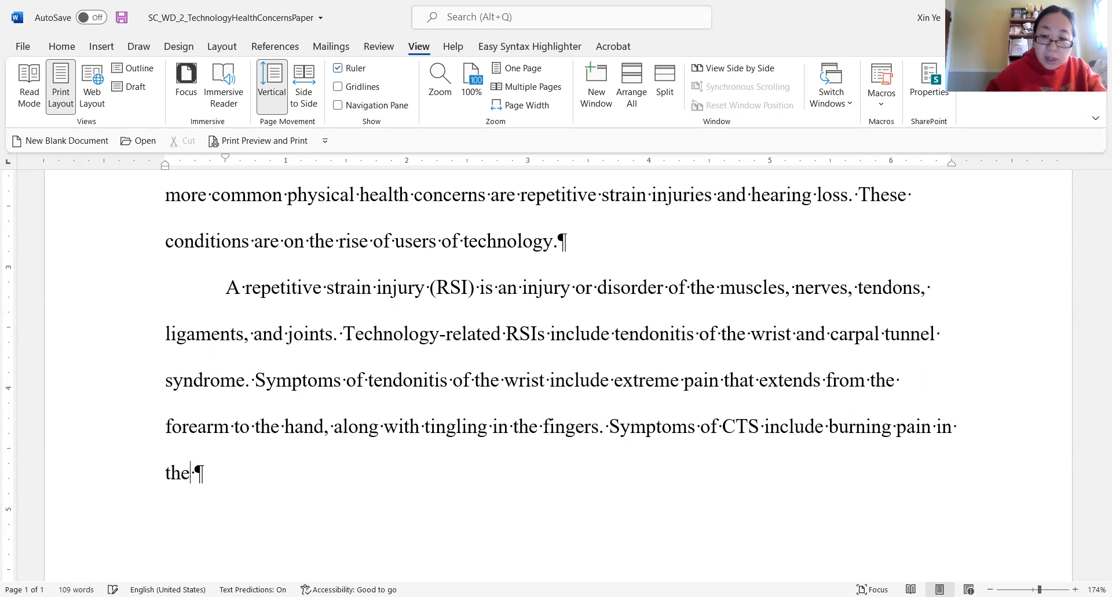
key(BackSpace)
key(BackSpace)
text(hand, alo)
key(Tab)
text(num)
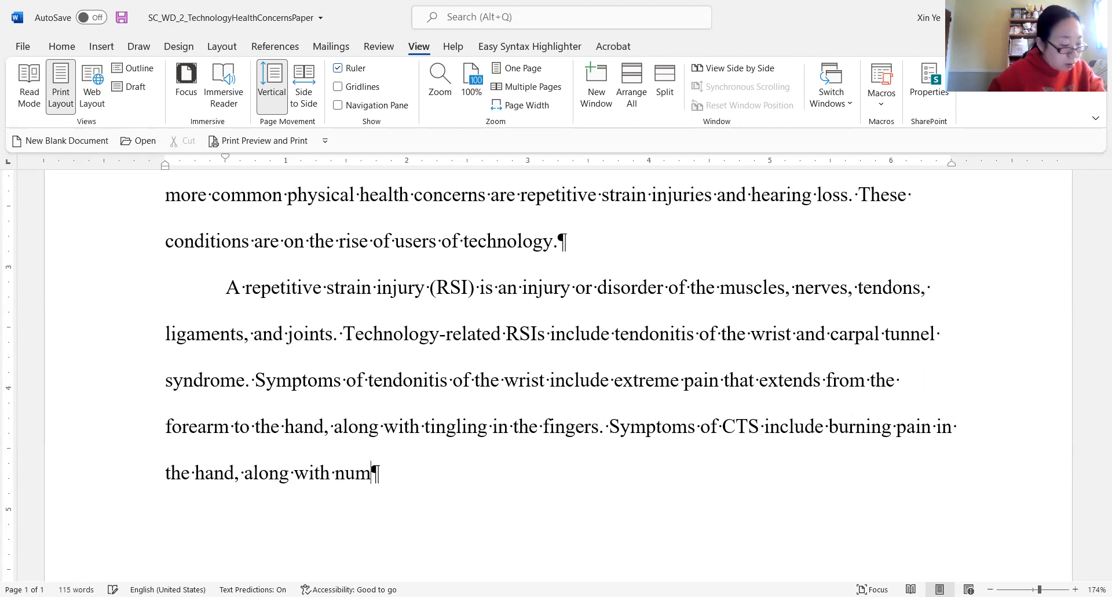
text(bnes)
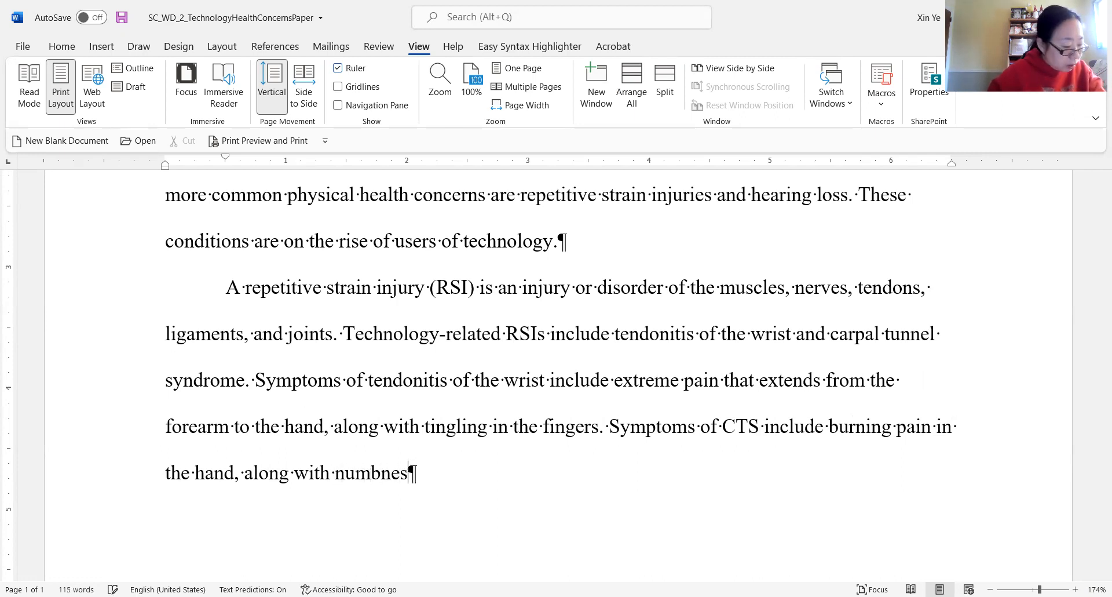
text(s and ti)
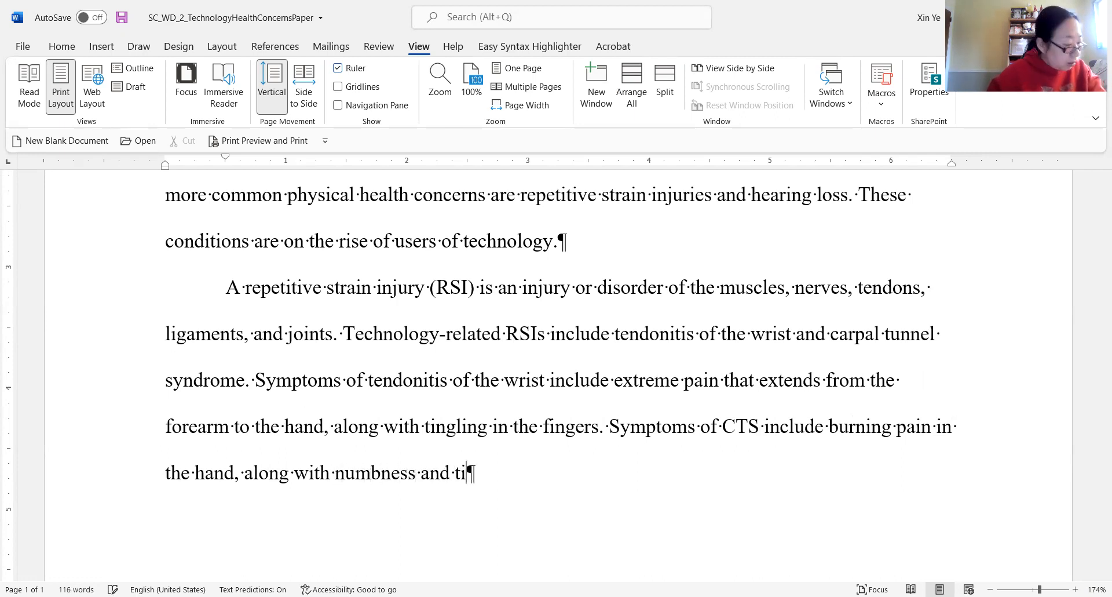
text(ngling in)
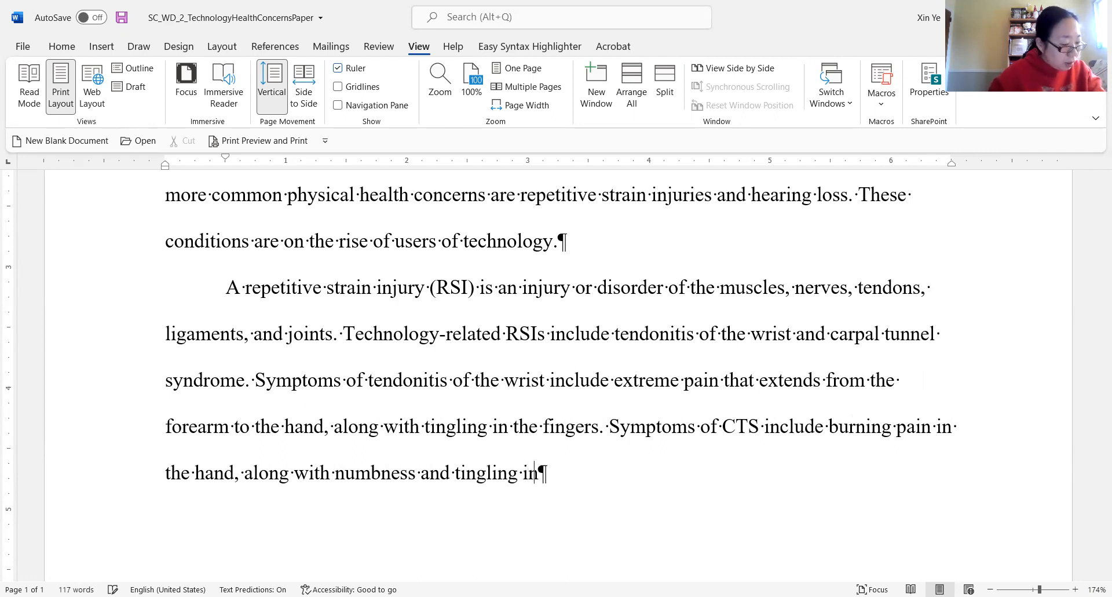
text( the thumb)
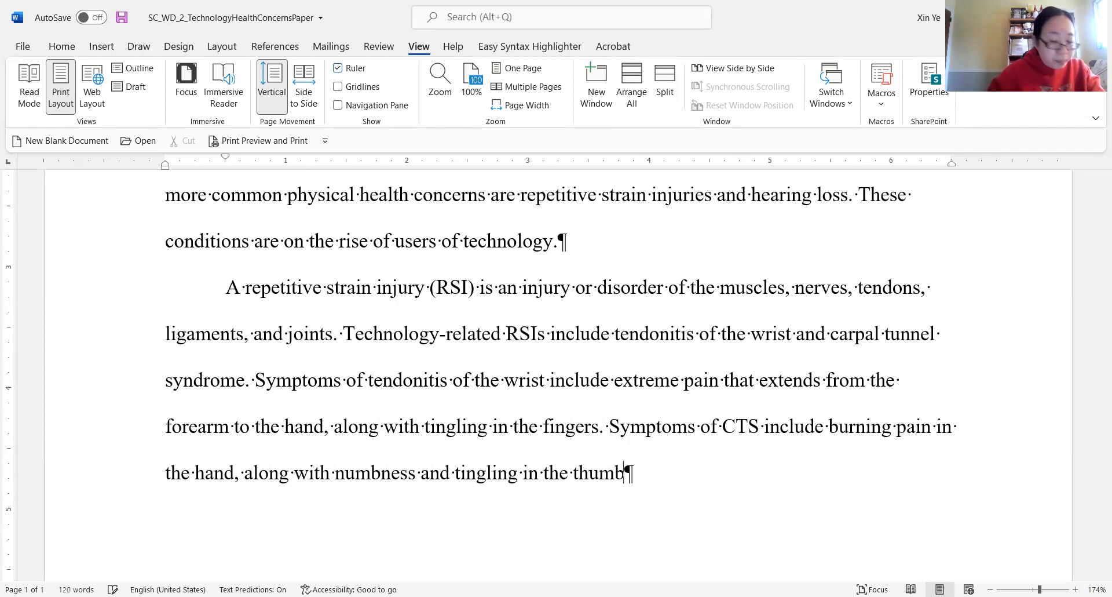
text( and firs)
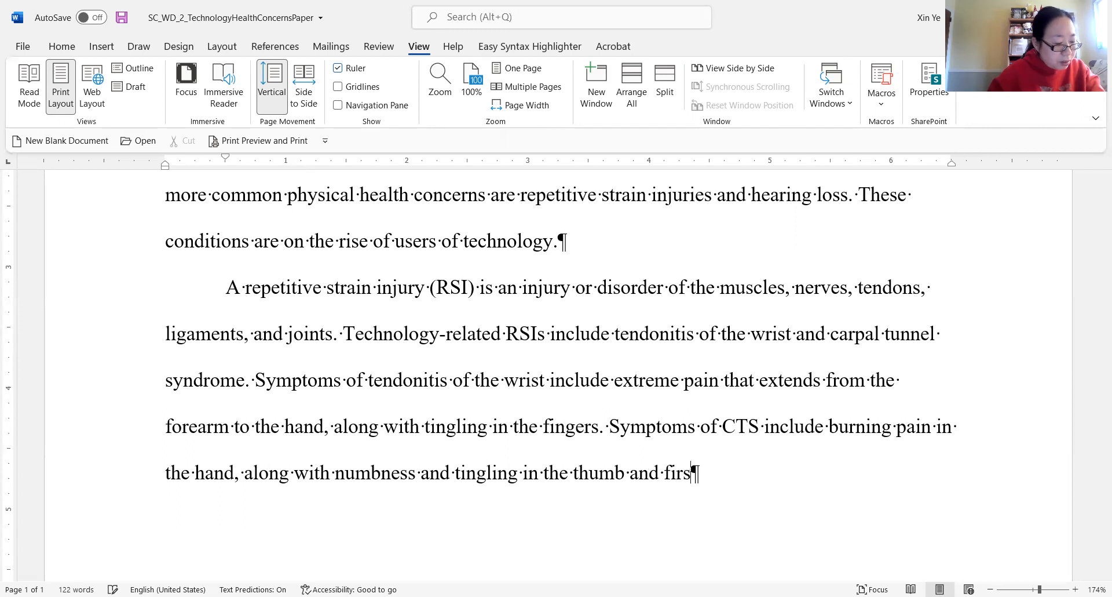
text(t two fingers)
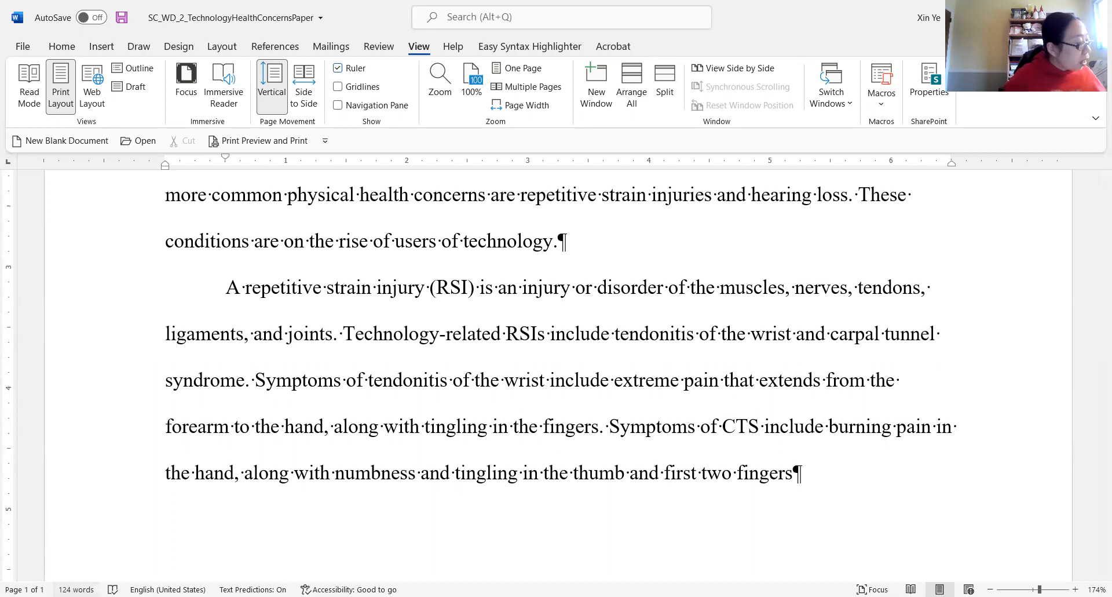
Step: Confirm MLA as the citation style on the References tab and open Insert Citation
click(286, 48)
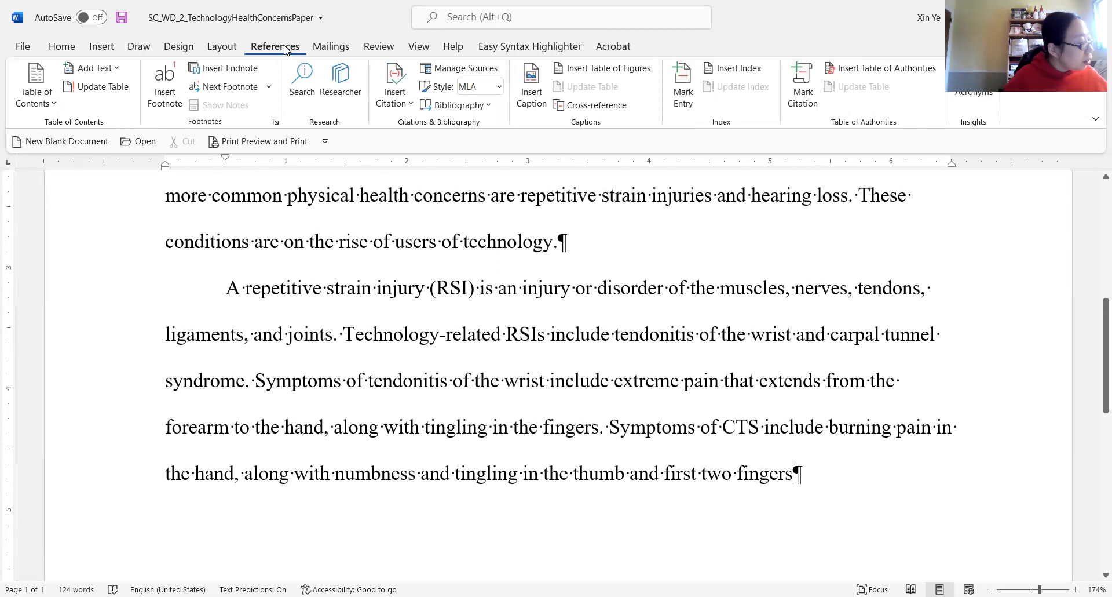
click(500, 88)
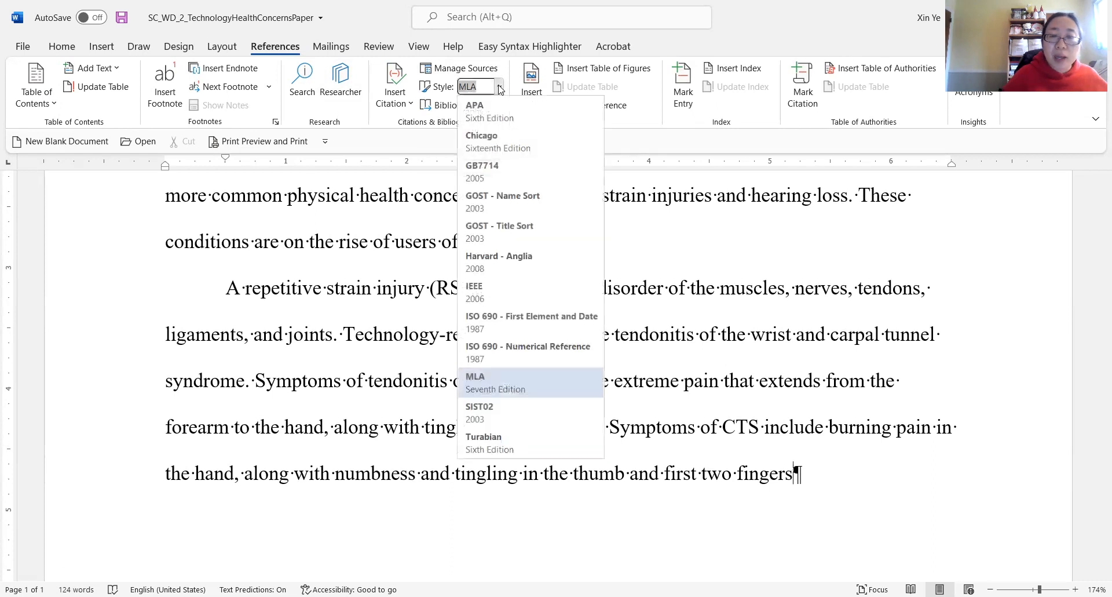
click(534, 384)
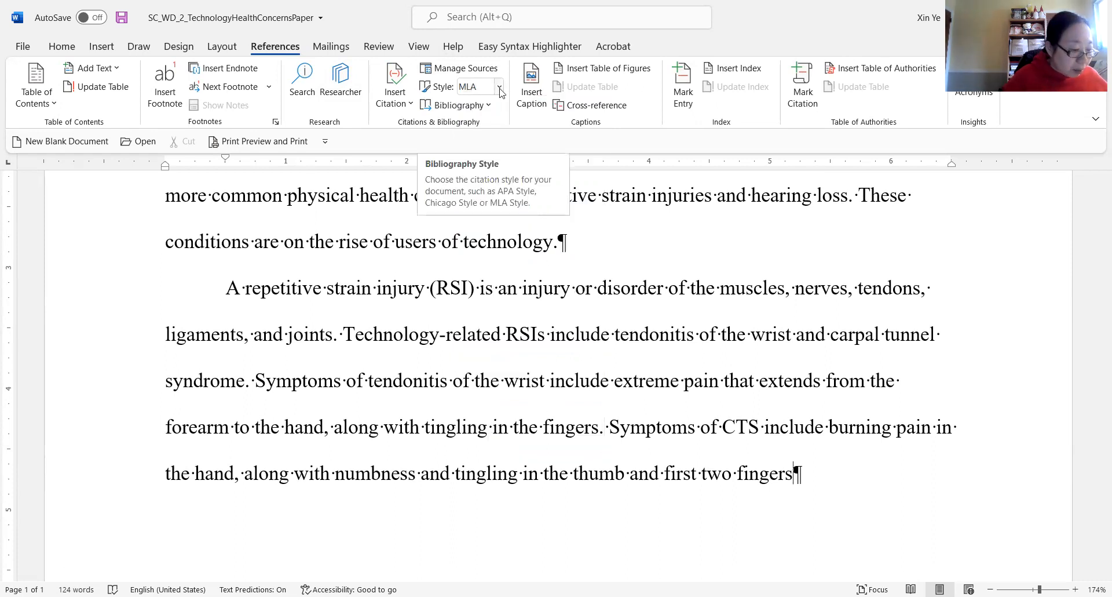
click(398, 108)
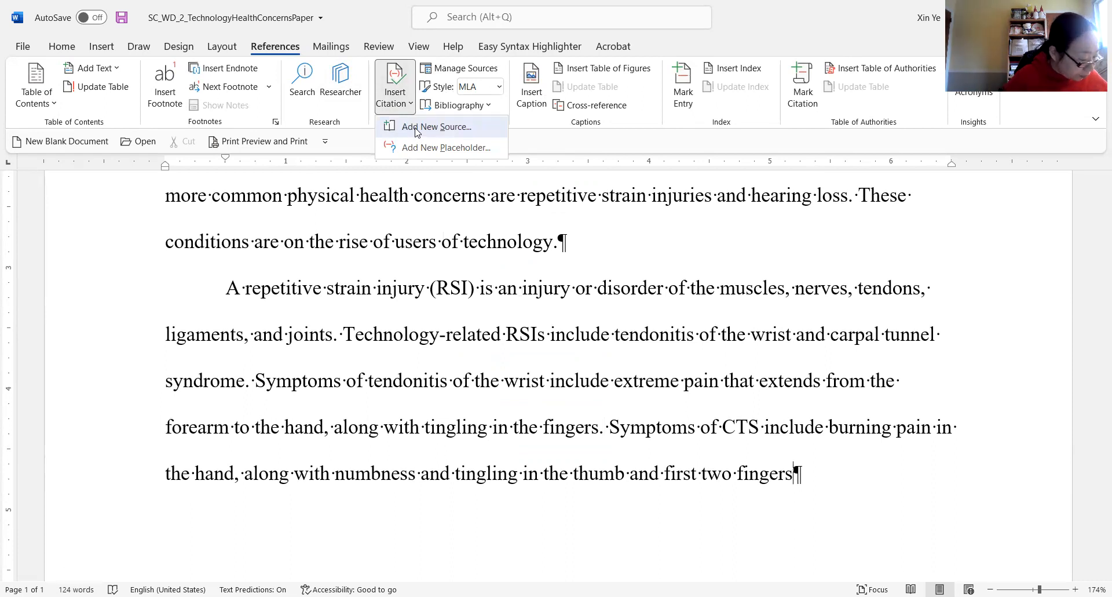
Step: Create a new Article in a Periodical source and enter the author's name with a space after the comma
click(417, 127)
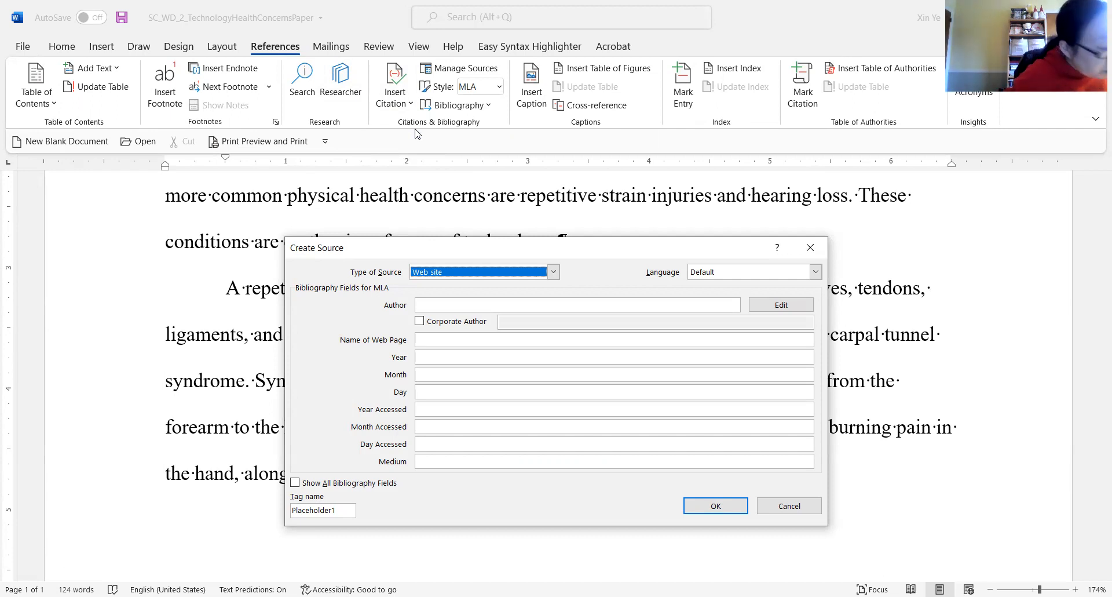
click(553, 271)
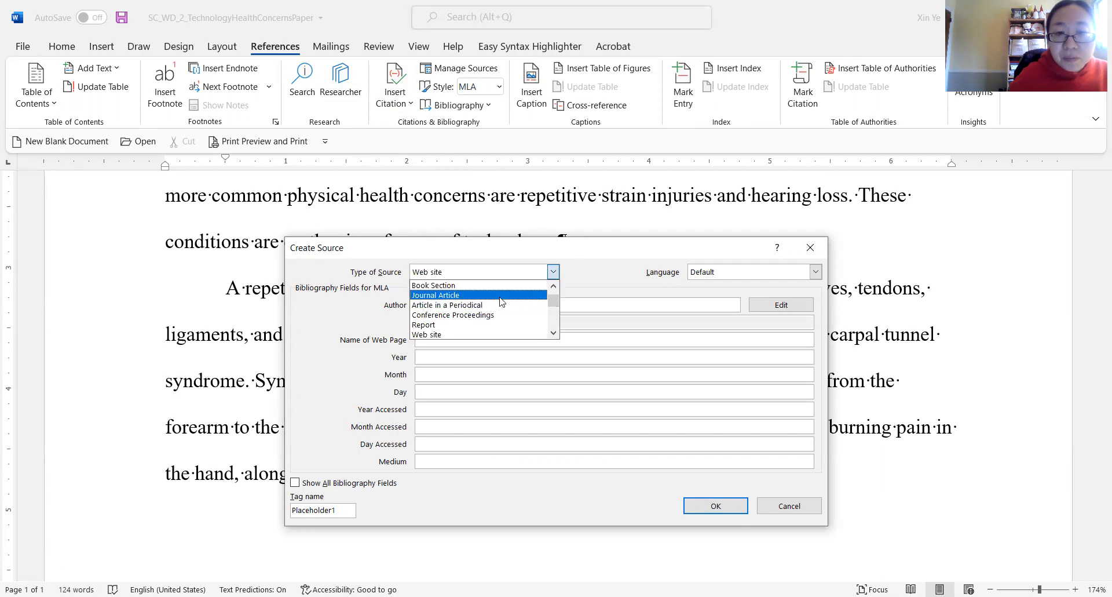
click(483, 305)
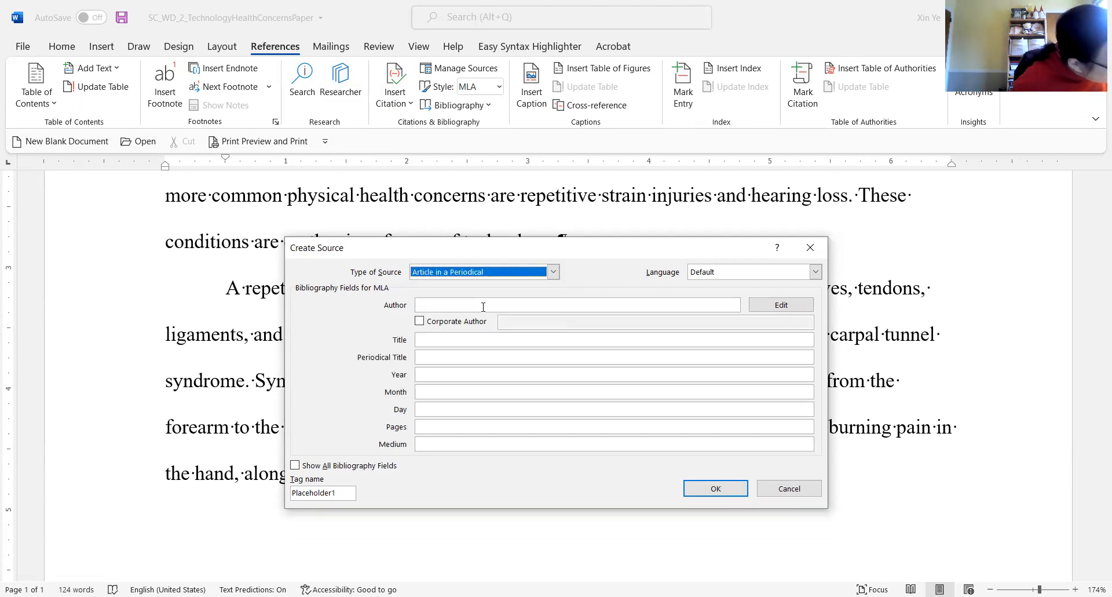
click(481, 305)
text(Zhao,Shen)
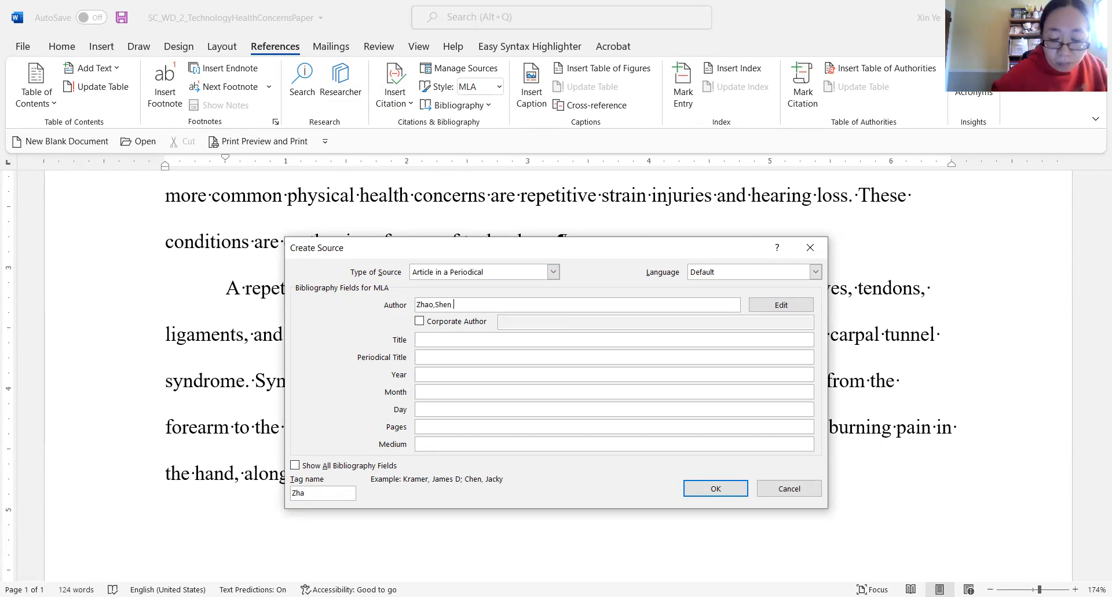
text( Li)
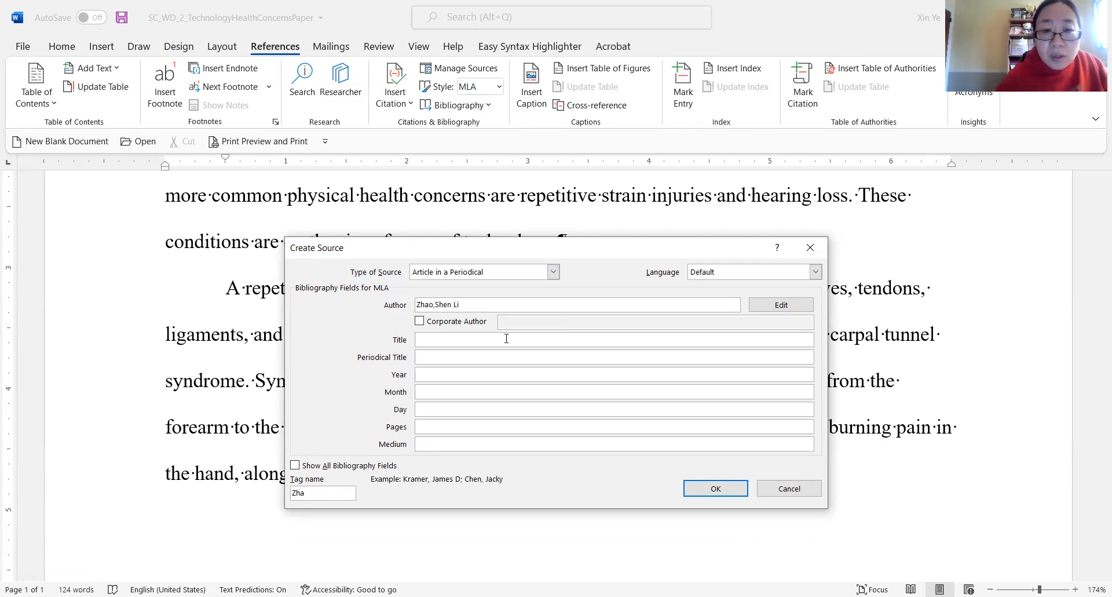
click(437, 303)
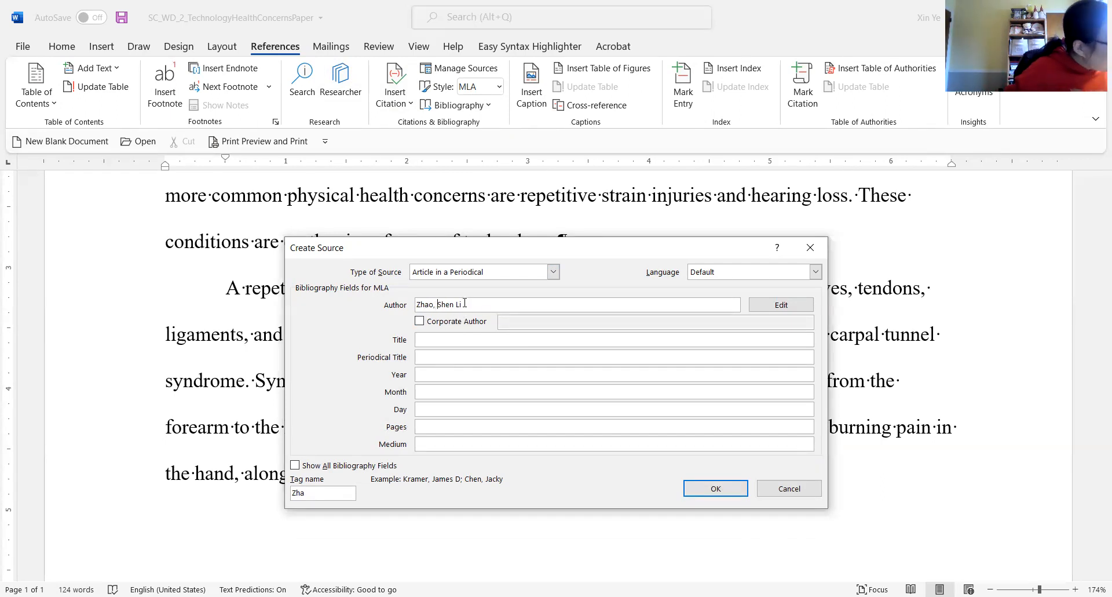
Step: Enter title 'Technology Aches and Pains' and periodical title 'Monthly Medical and Reviews'
click(448, 337)
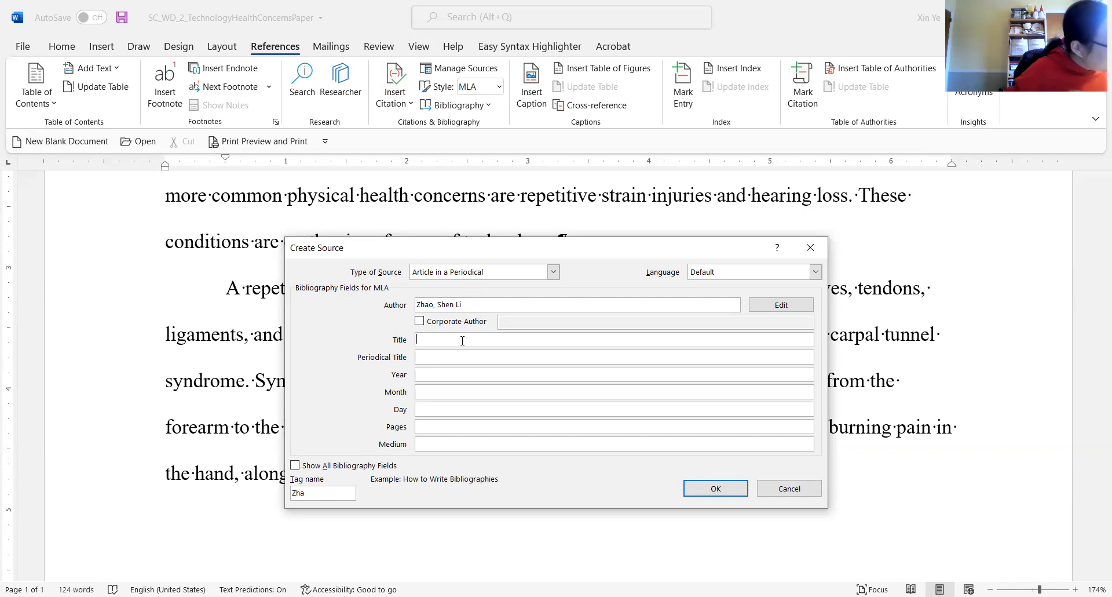
text(Technology)
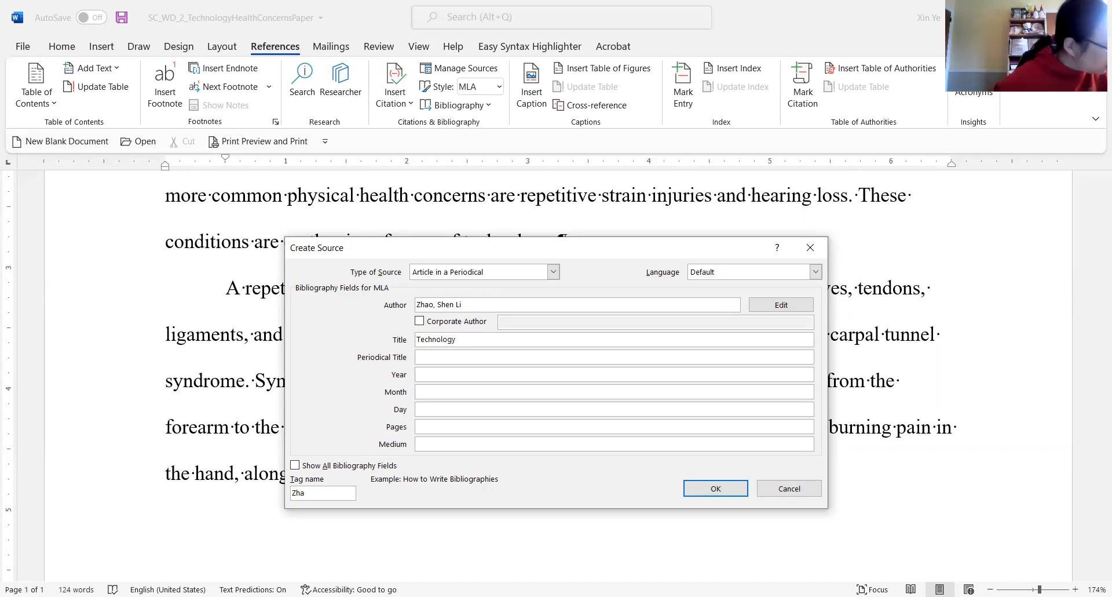
text( Ache)
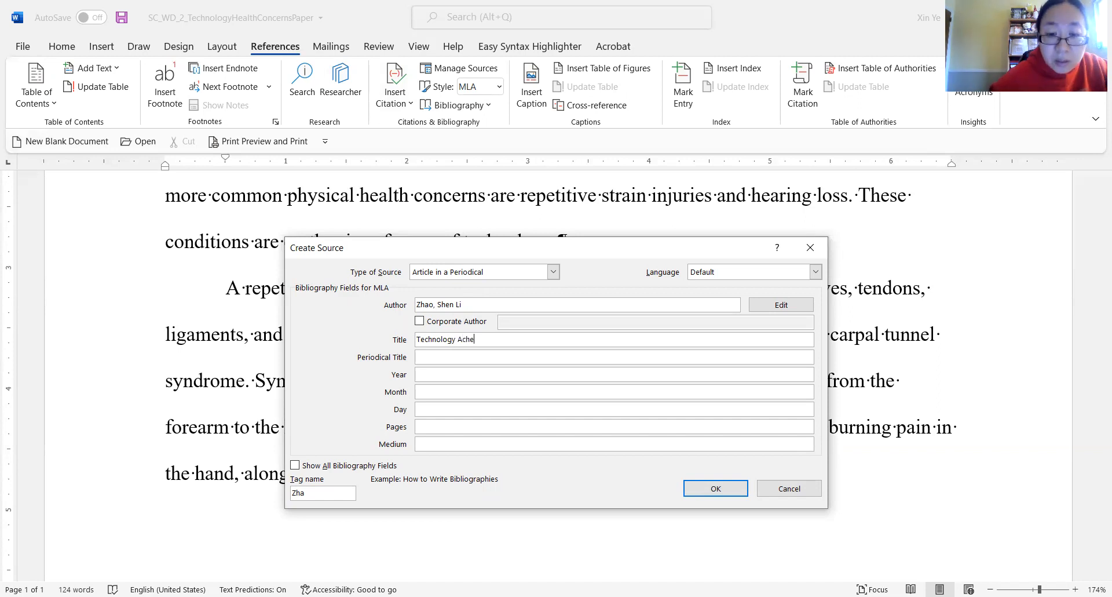
text(s and Pains)
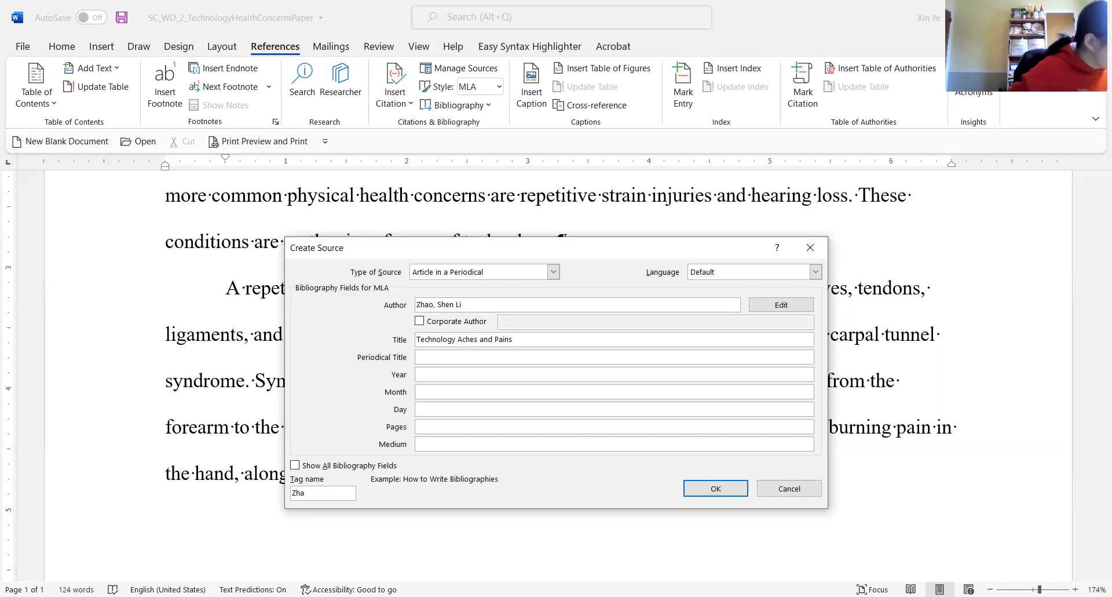
click(450, 357)
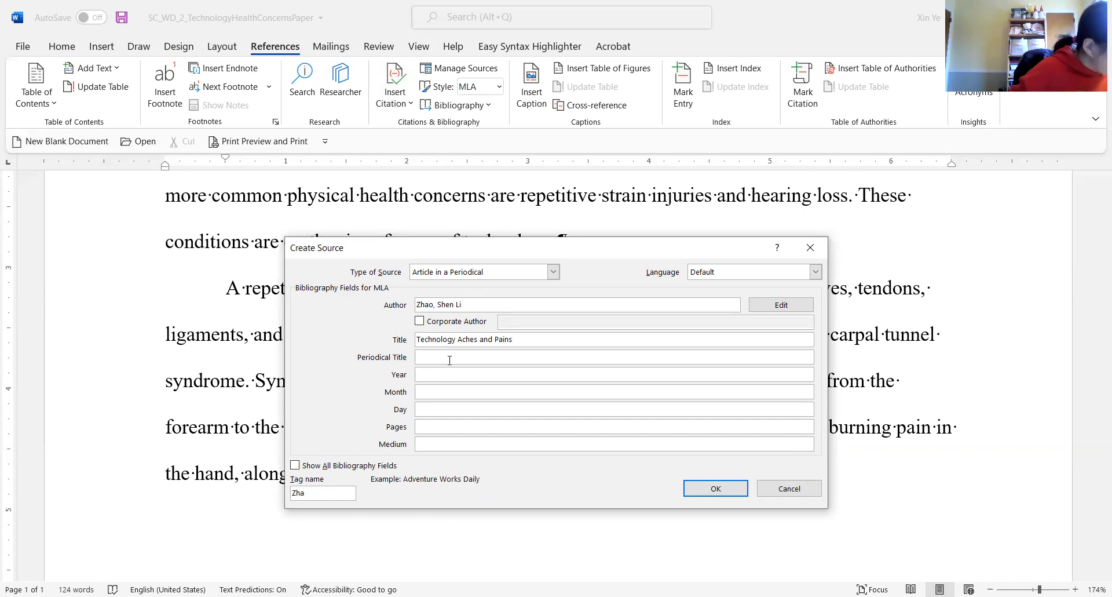
text(Mo)
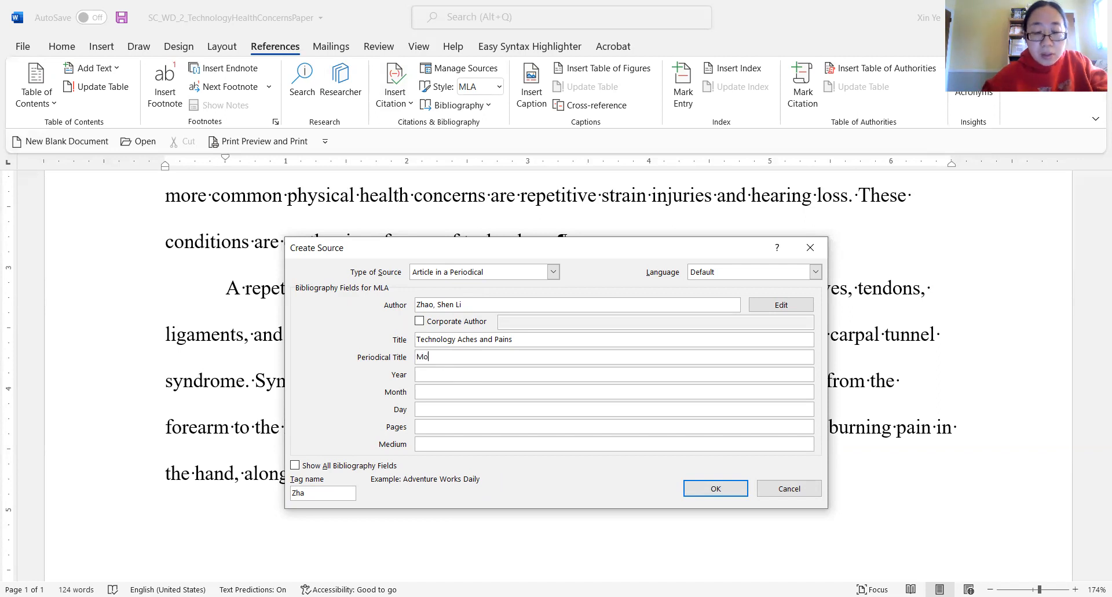
text(nthly )
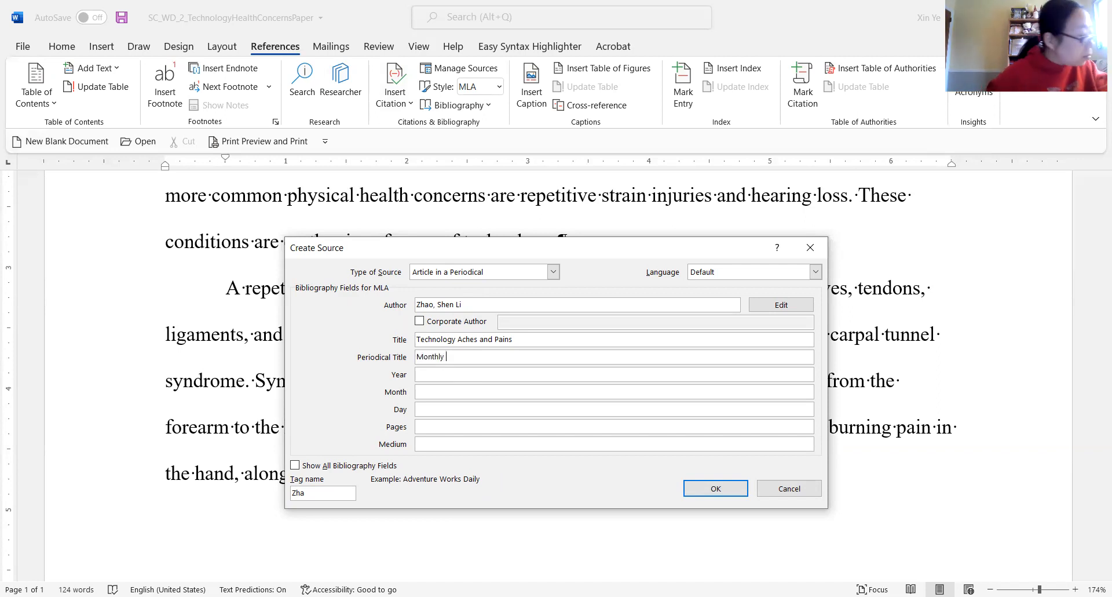
text(M)
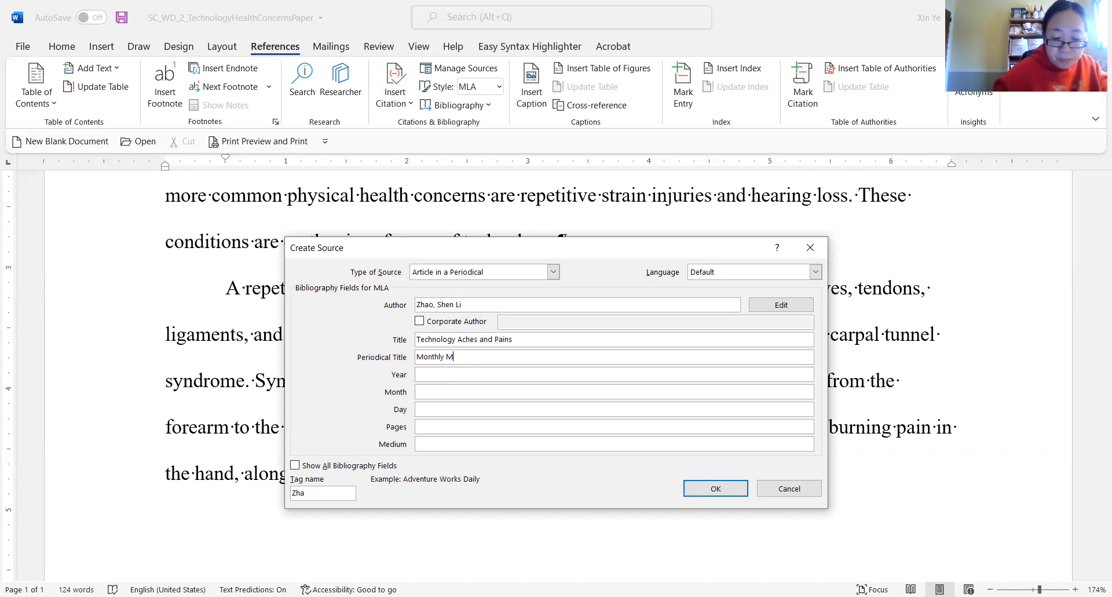
text(edical and Re)
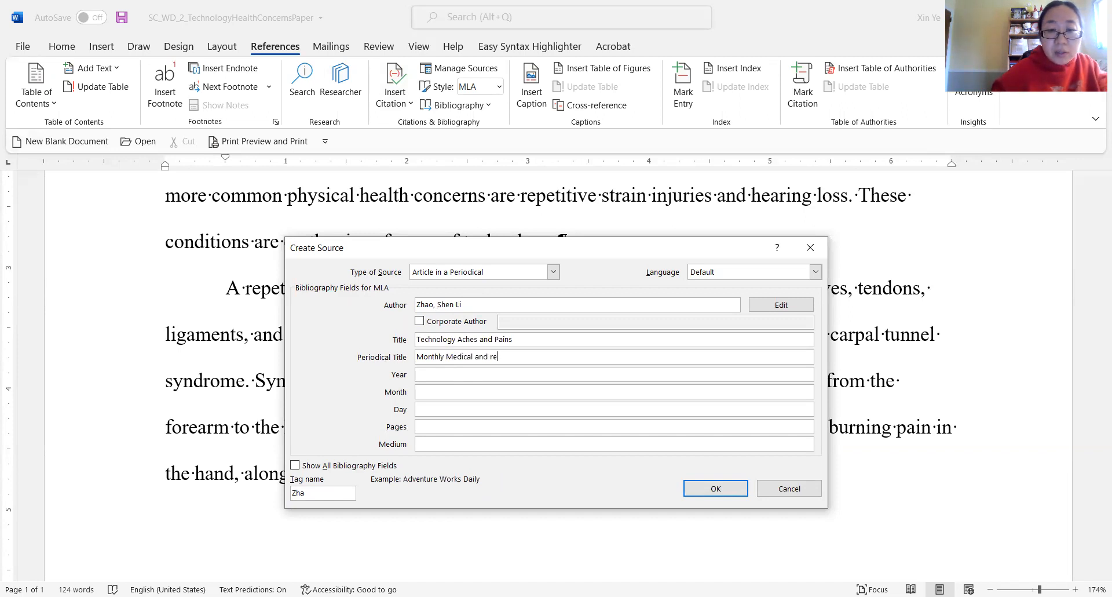
text(views)
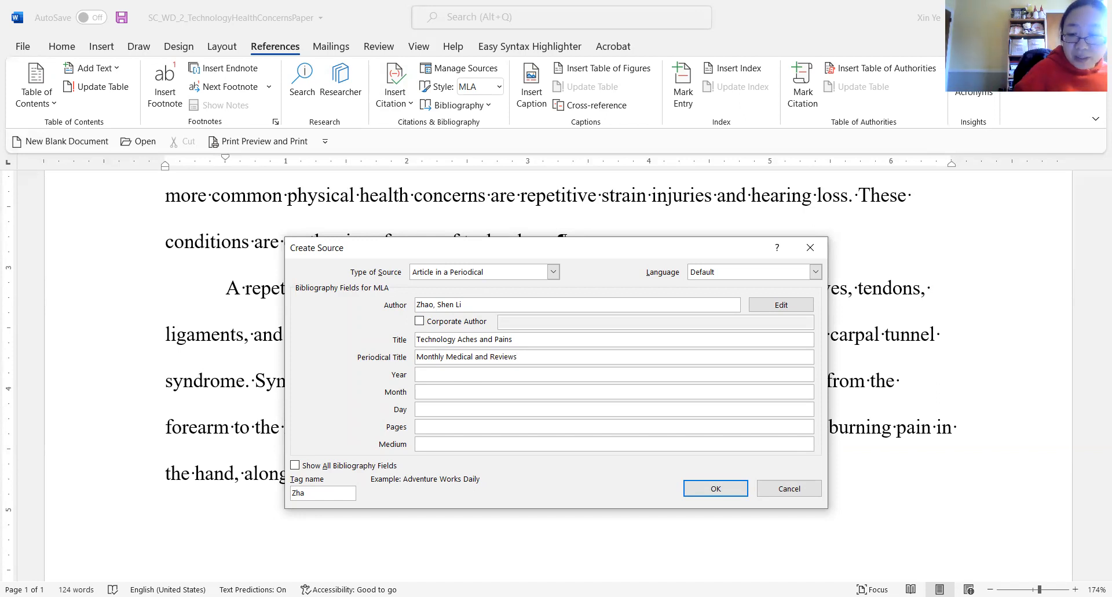
click(442, 375)
Step: Fill in year 2021, month July, pages n.pag., and medium Web for the source
text(2021)
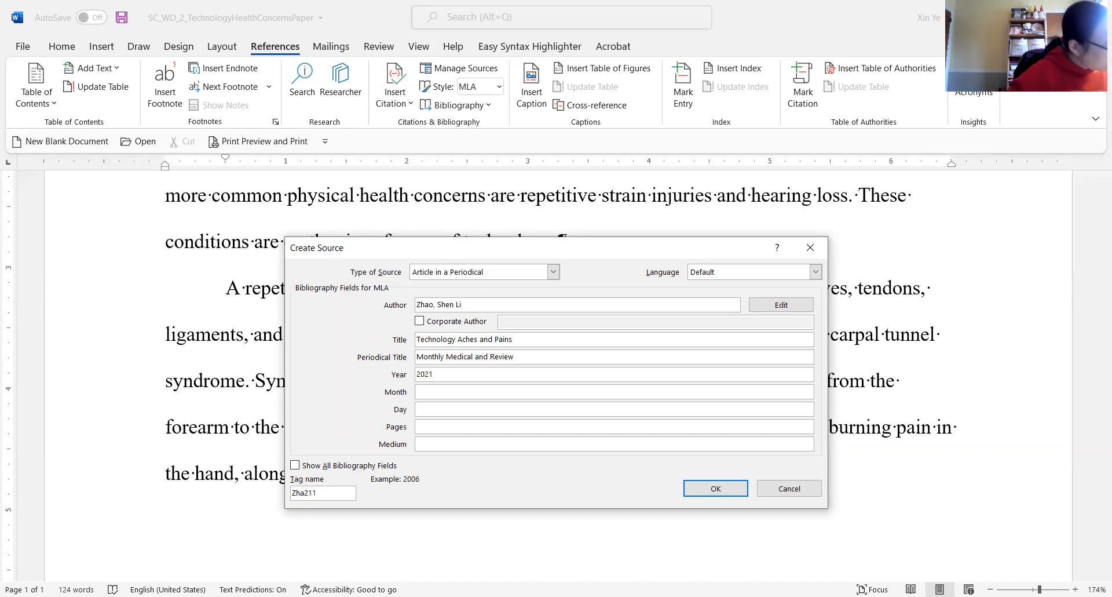
click(445, 391)
text(July)
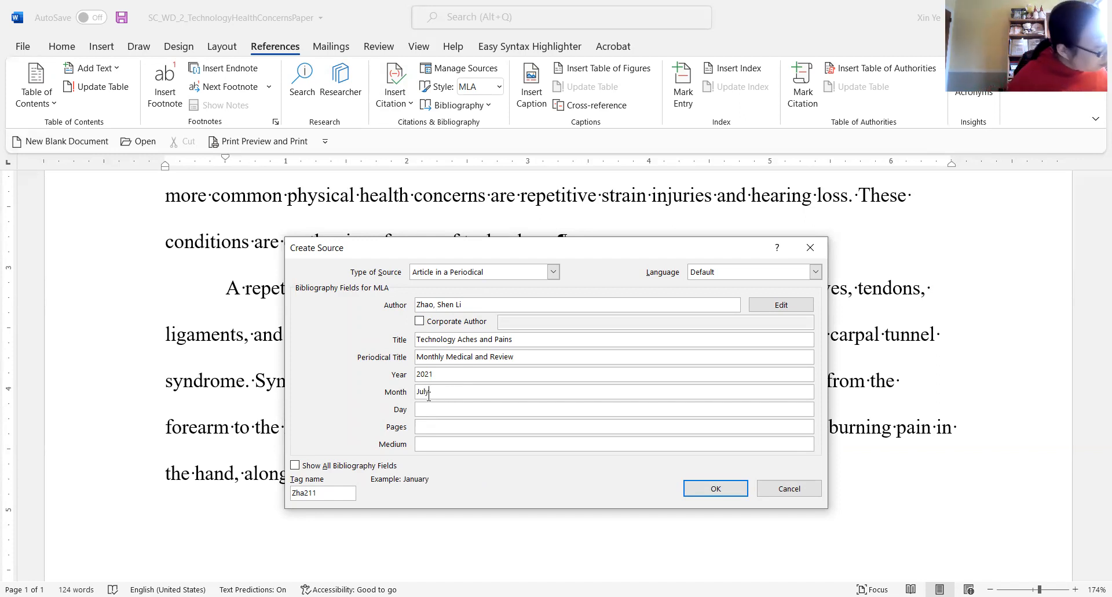
click(444, 425)
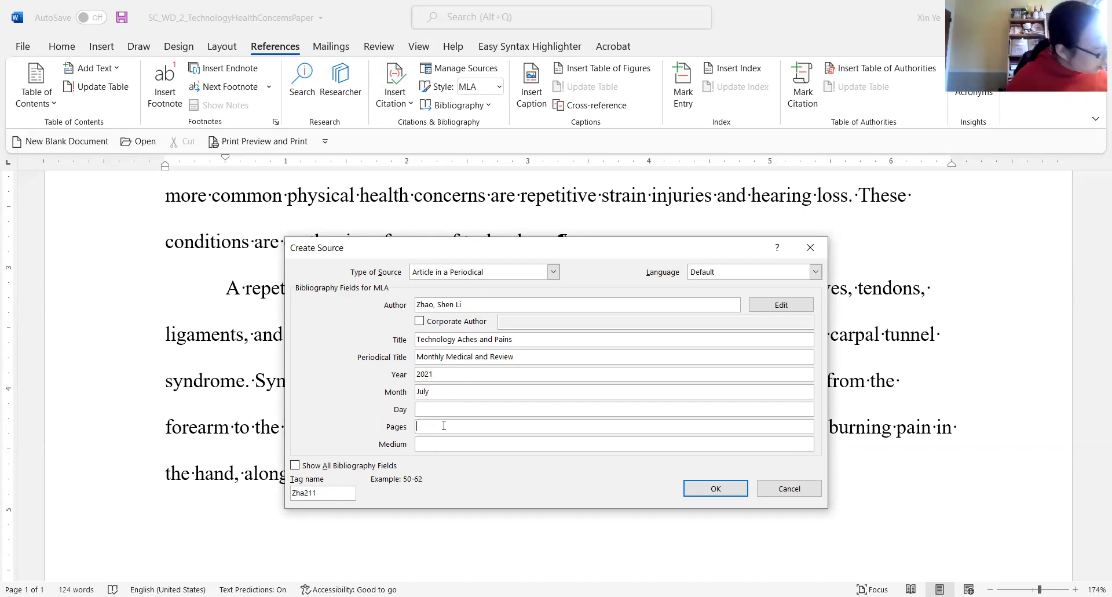
text(n.)
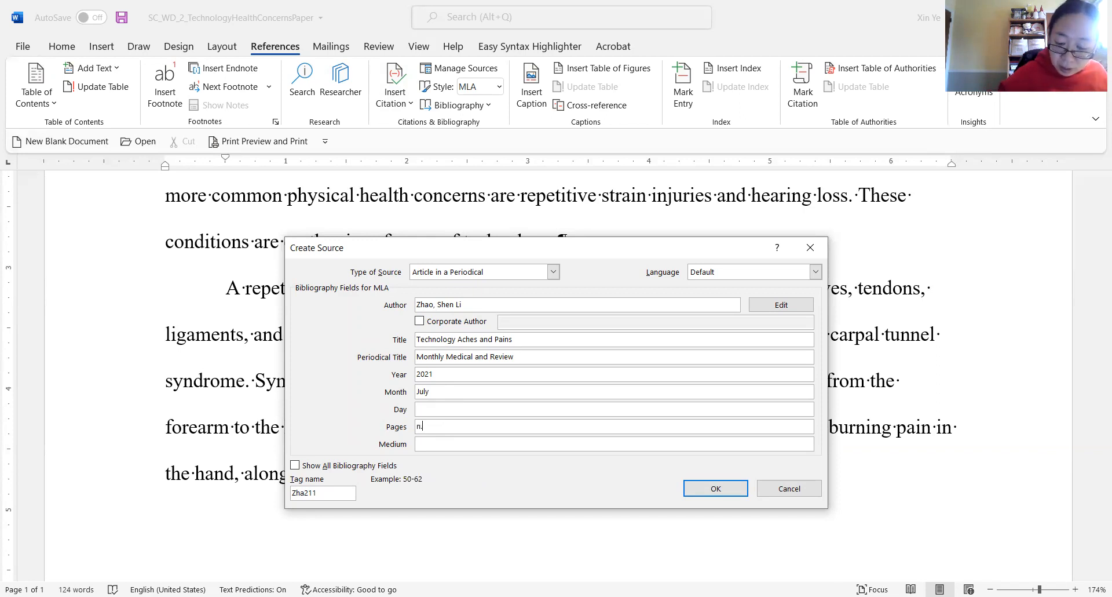
text(pag.)
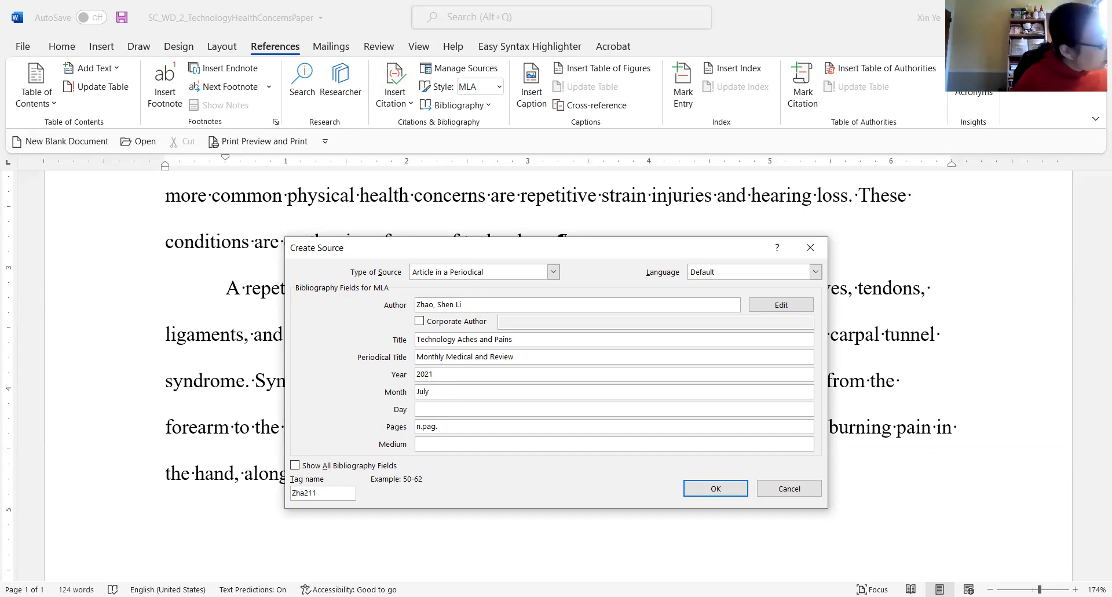
click(450, 445)
text(Web)
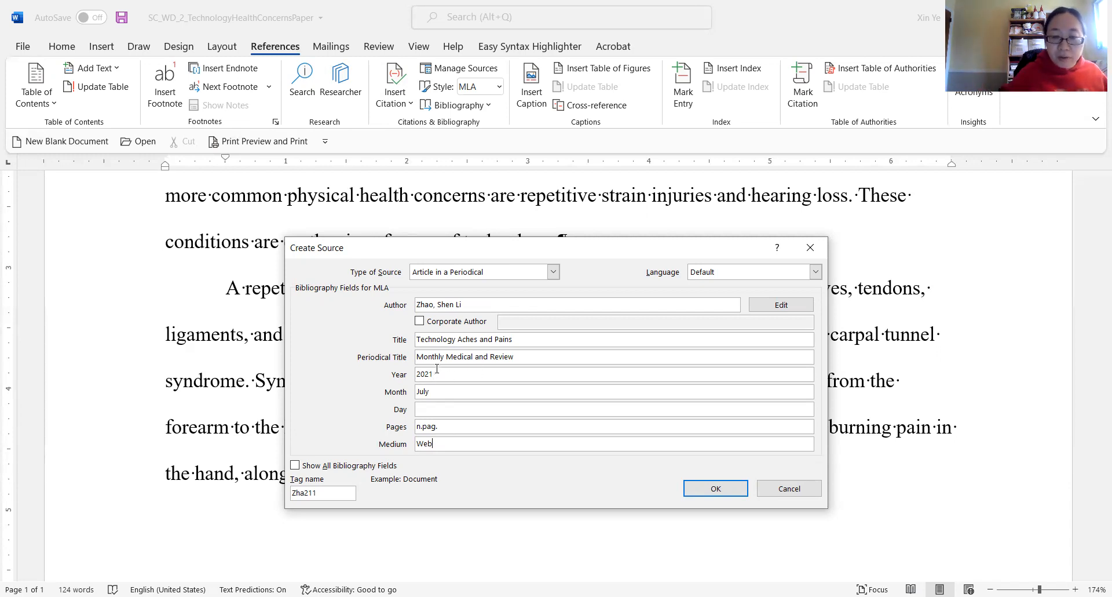
Step: Show all bibliography fields, enter access date 2021, Oct, day 1, and finish the source
click(295, 465)
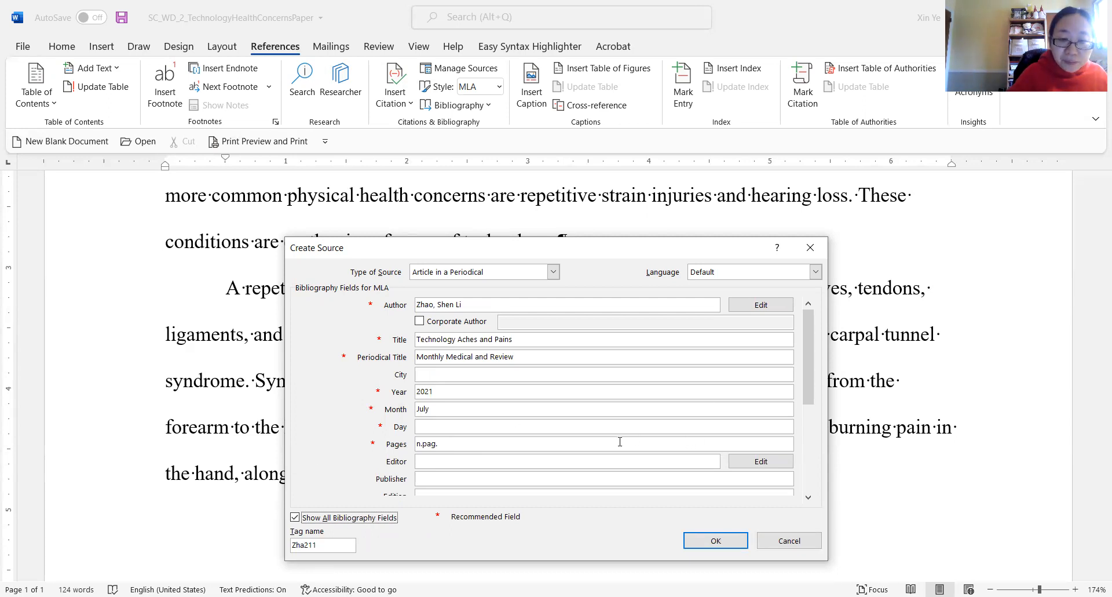
drag(808, 378, 803, 443)
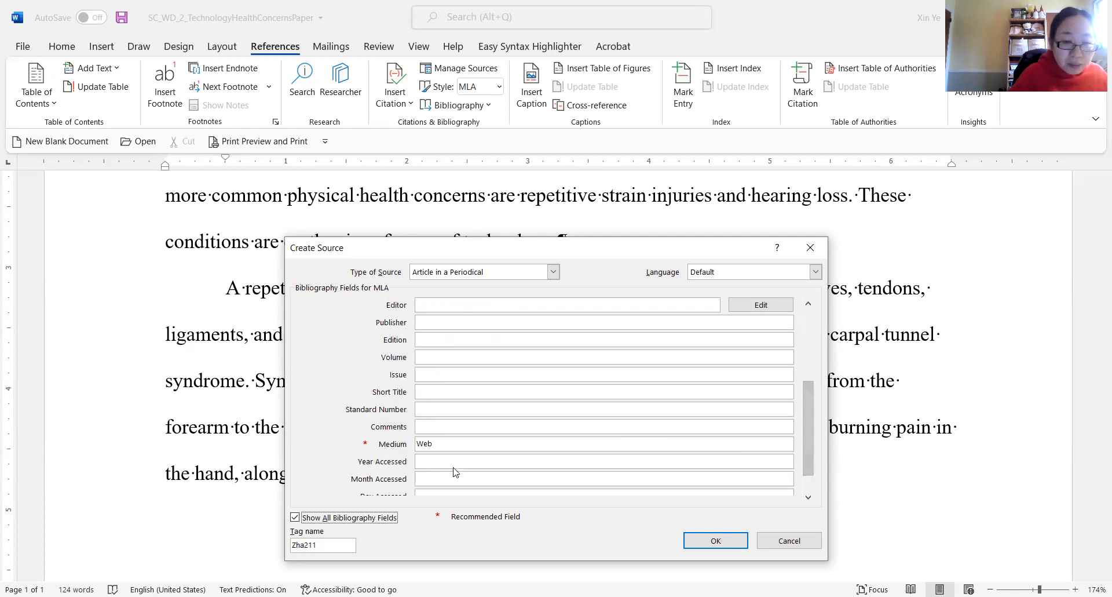
click(810, 485)
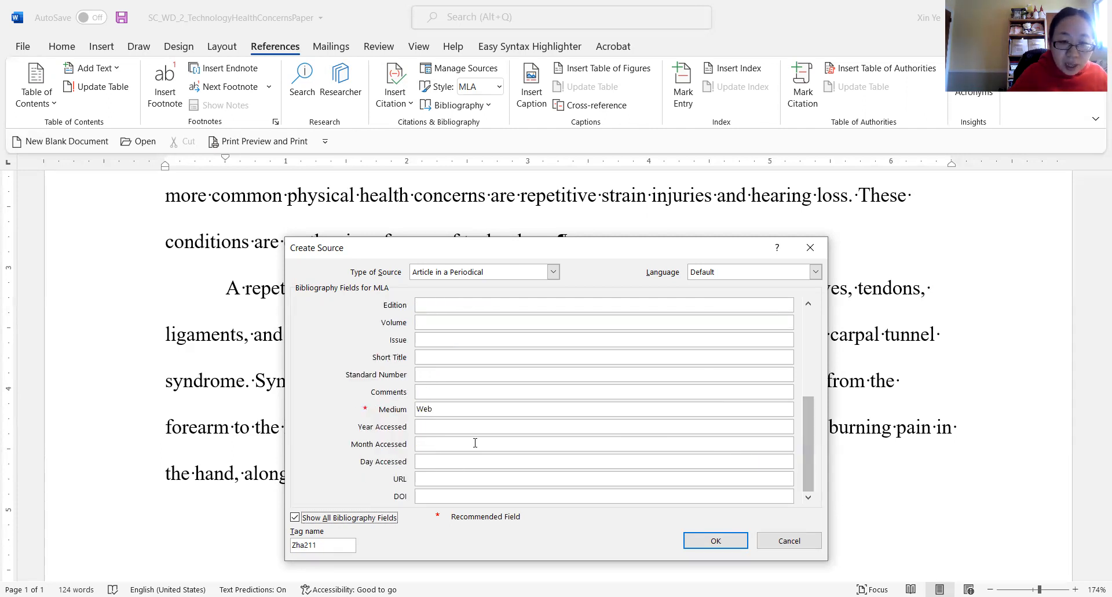
click(436, 425)
text(2021)
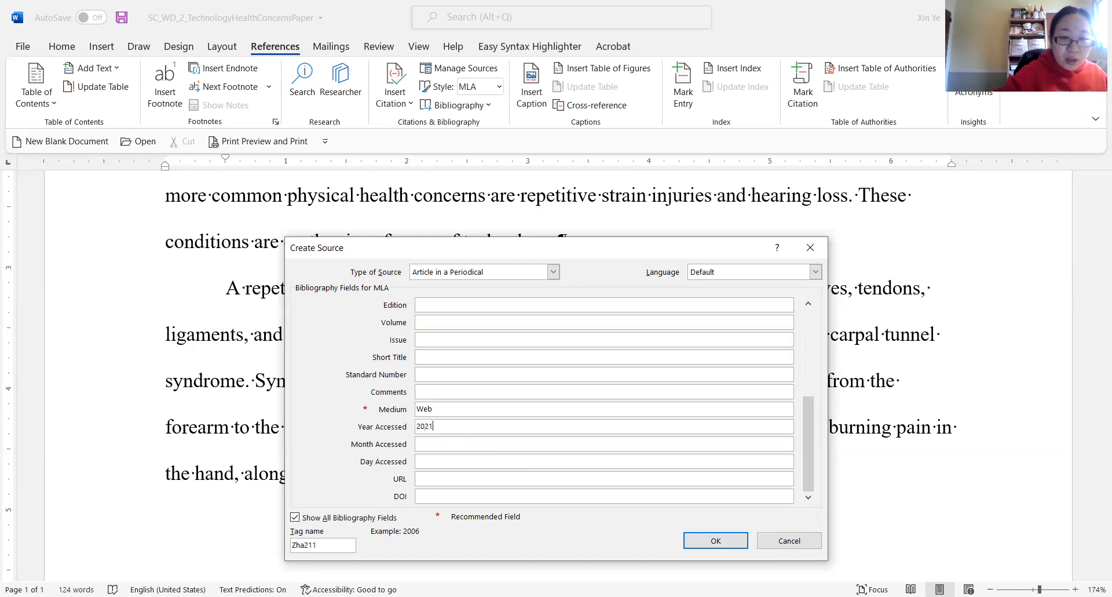
click(484, 445)
text(Oct.)
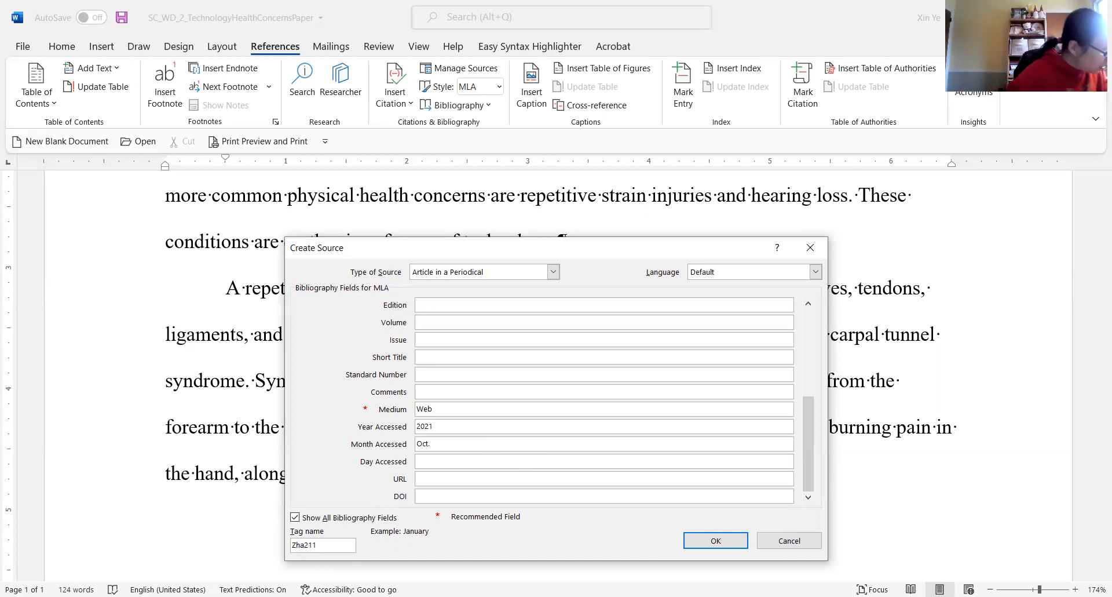
click(458, 461)
text(1)
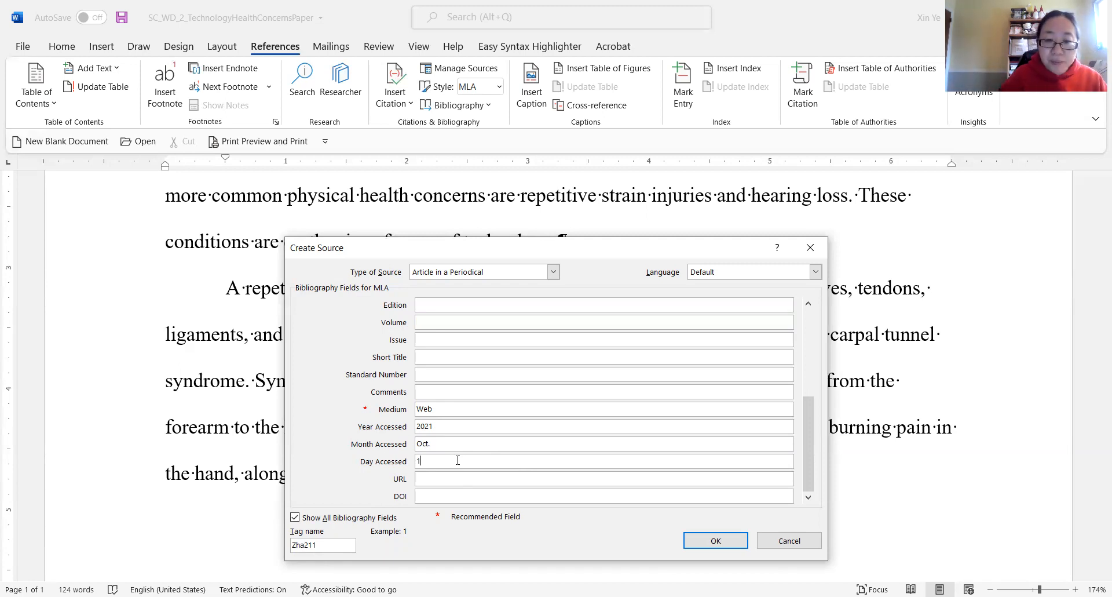
click(542, 514)
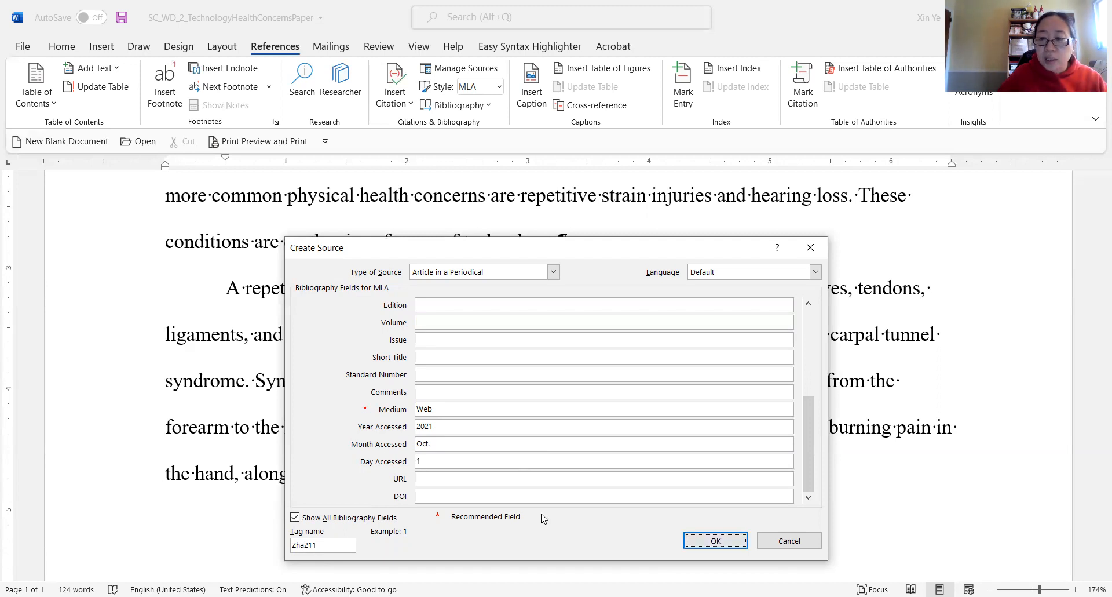
Step: Confirm the new source so (Zhao) ends the RSI paragraph, then save the paper
key(Return)
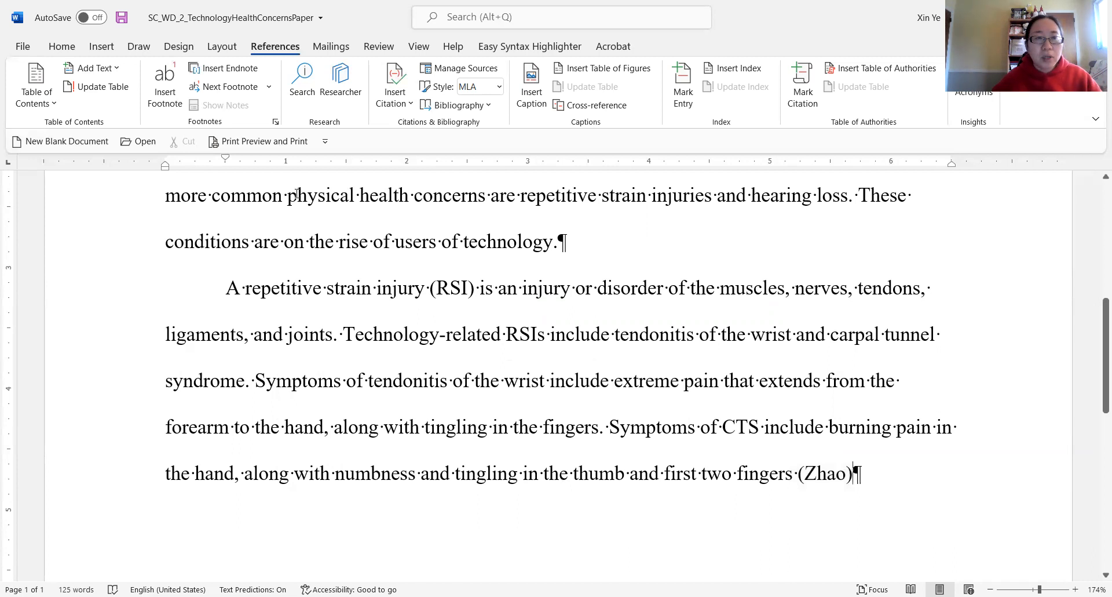
click(122, 19)
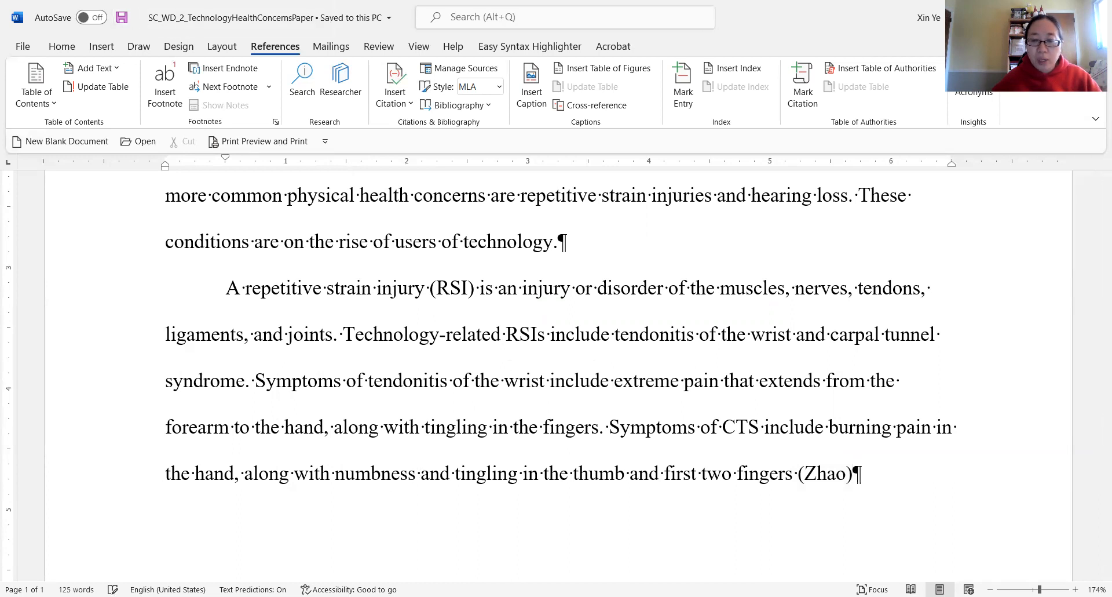